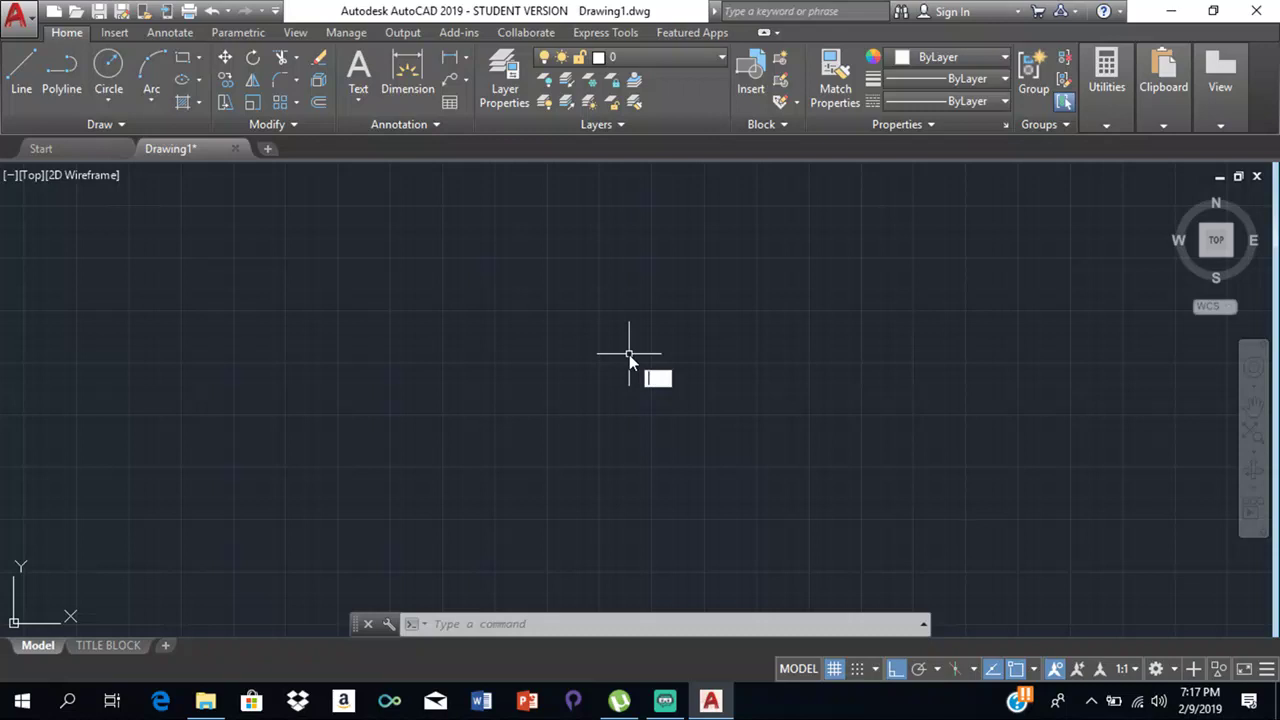
left_click(572, 368)
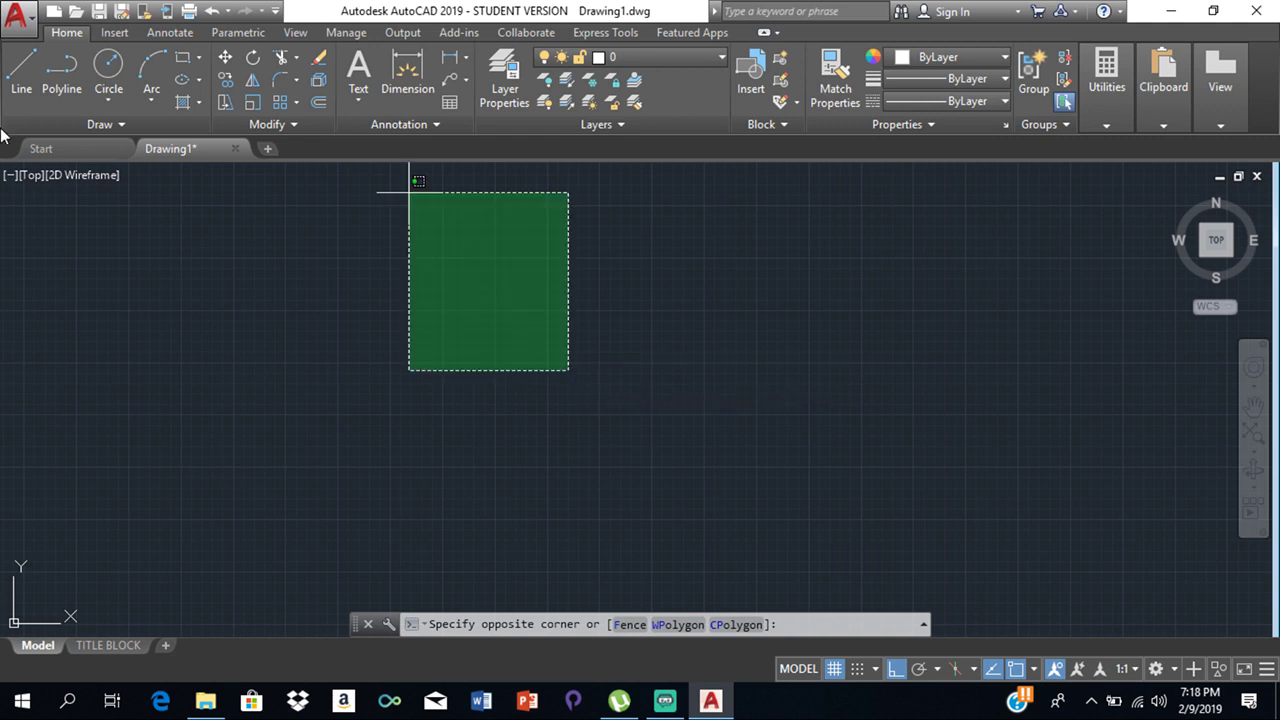
left_click(580, 267)
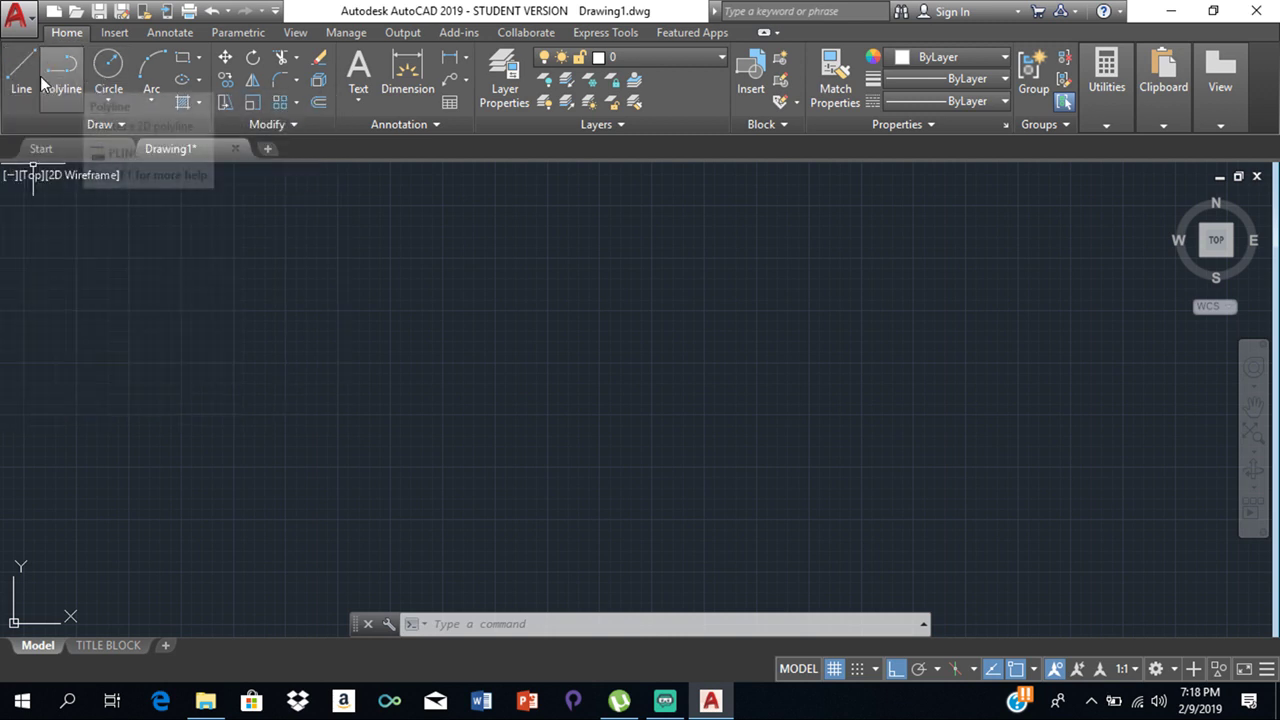
left_click(21, 90)
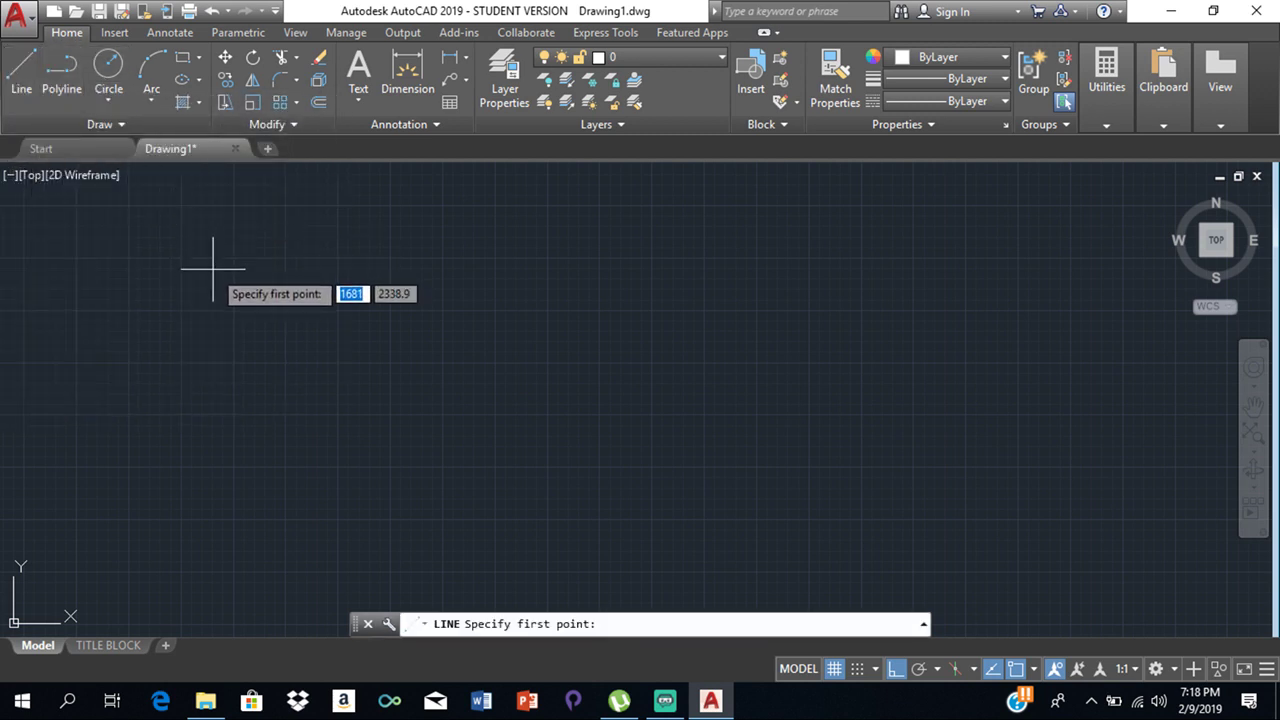
key("Escape")
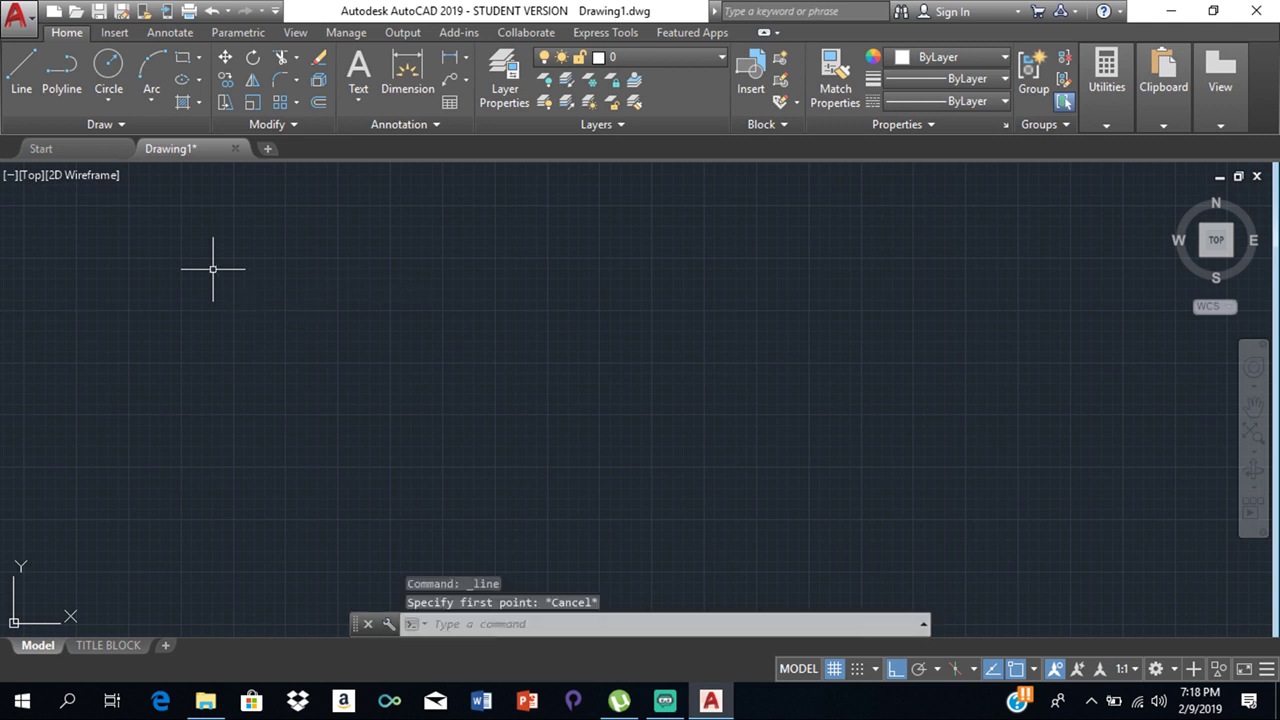
- Draw a horizontal line 10 units long in the upper-left part of the empty drawing
type("l")
key("Return")
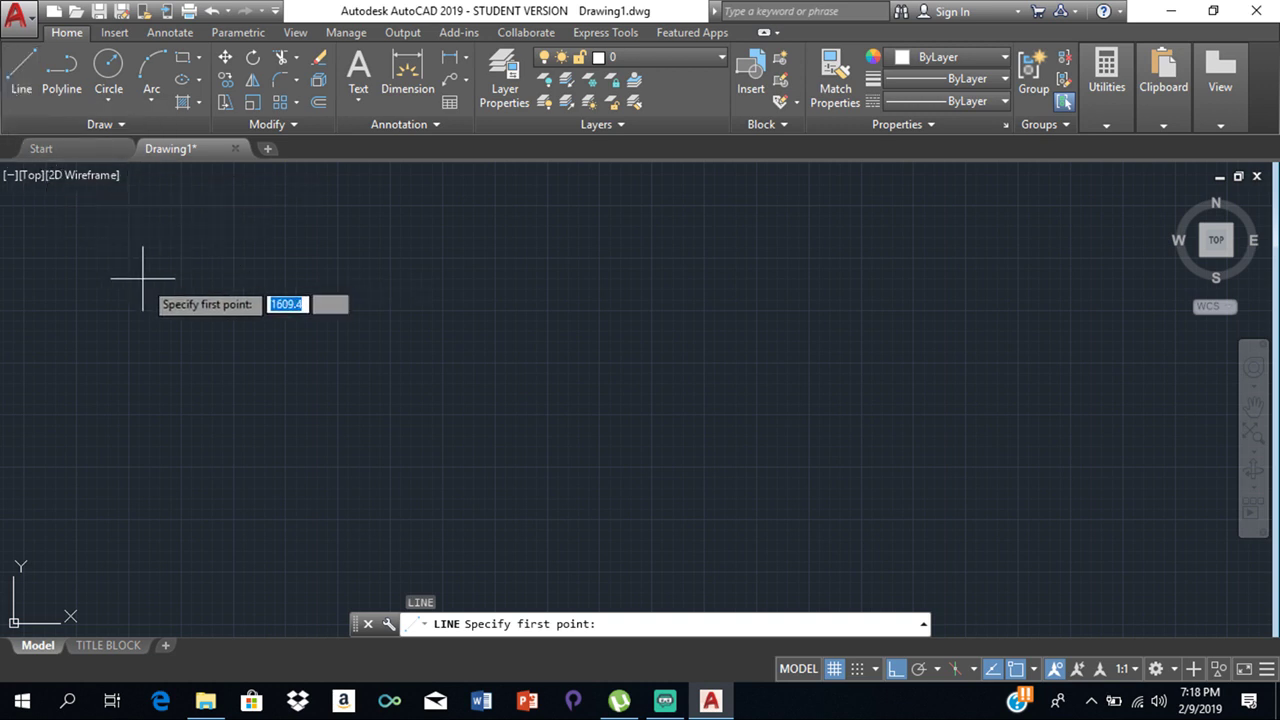
left_click(340, 257)
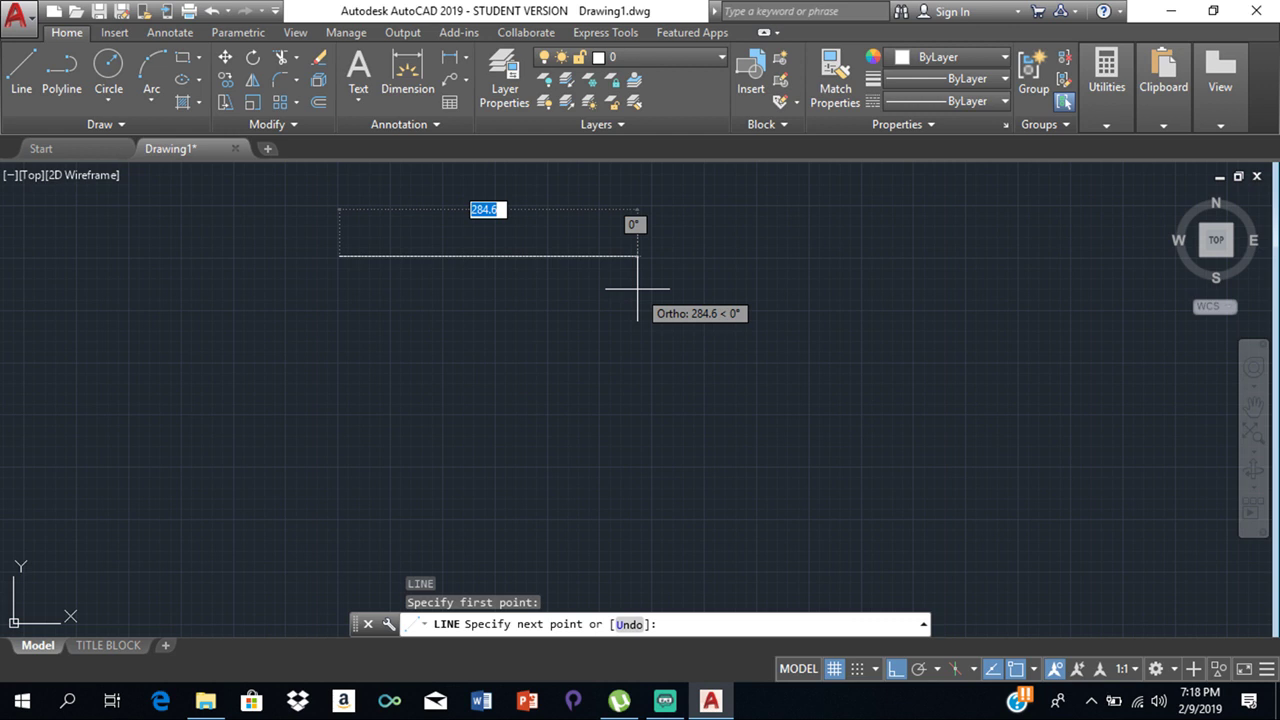
type("3")
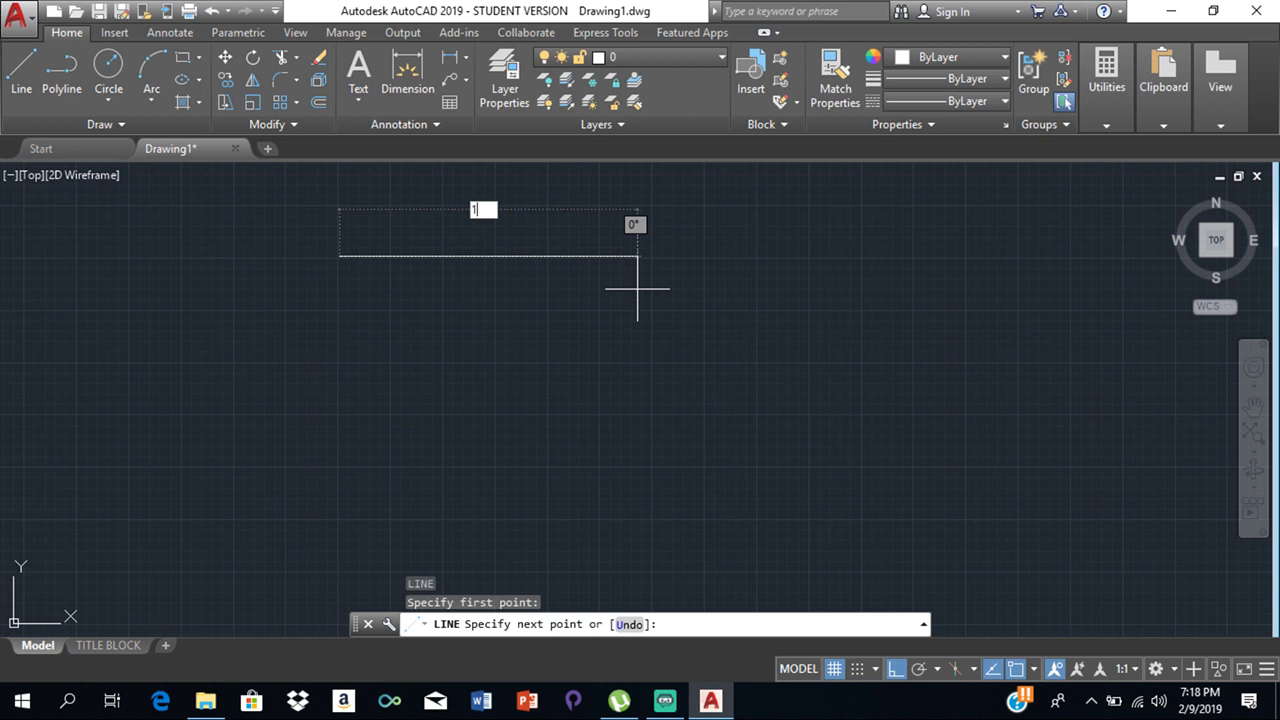
key("Return")
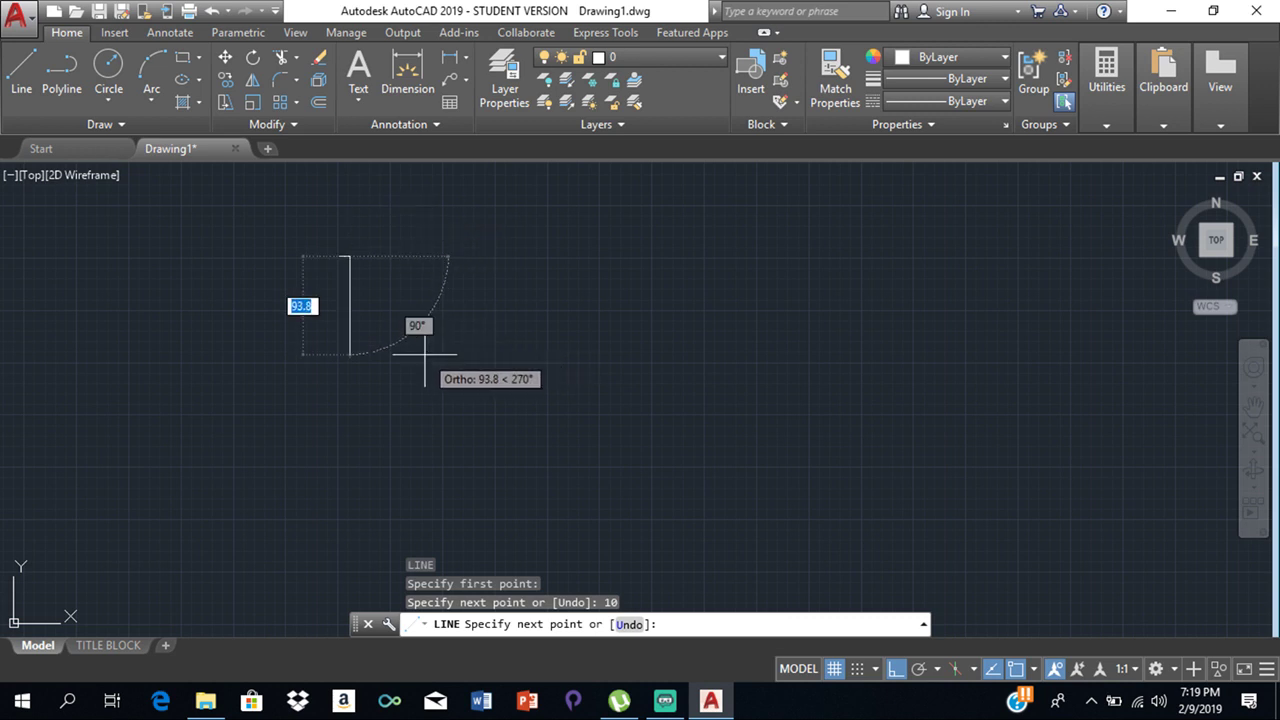
key("Return")
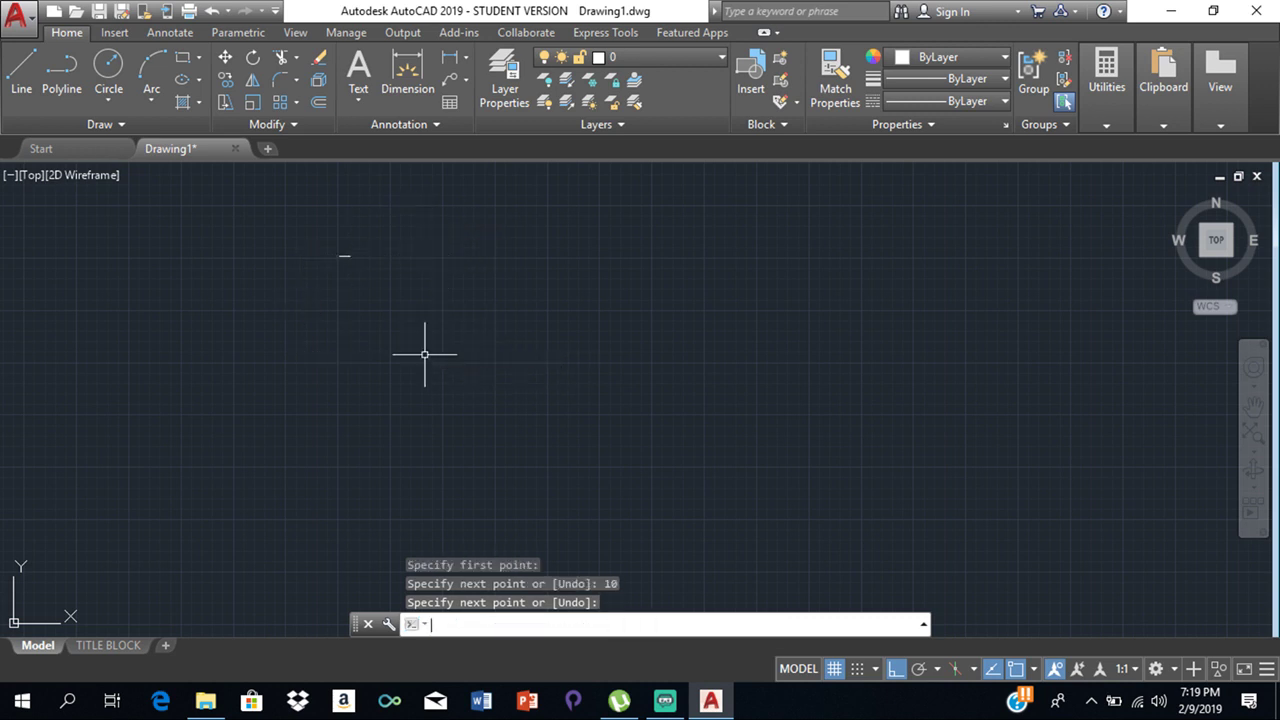
scroll(346, 262, "up", 3)
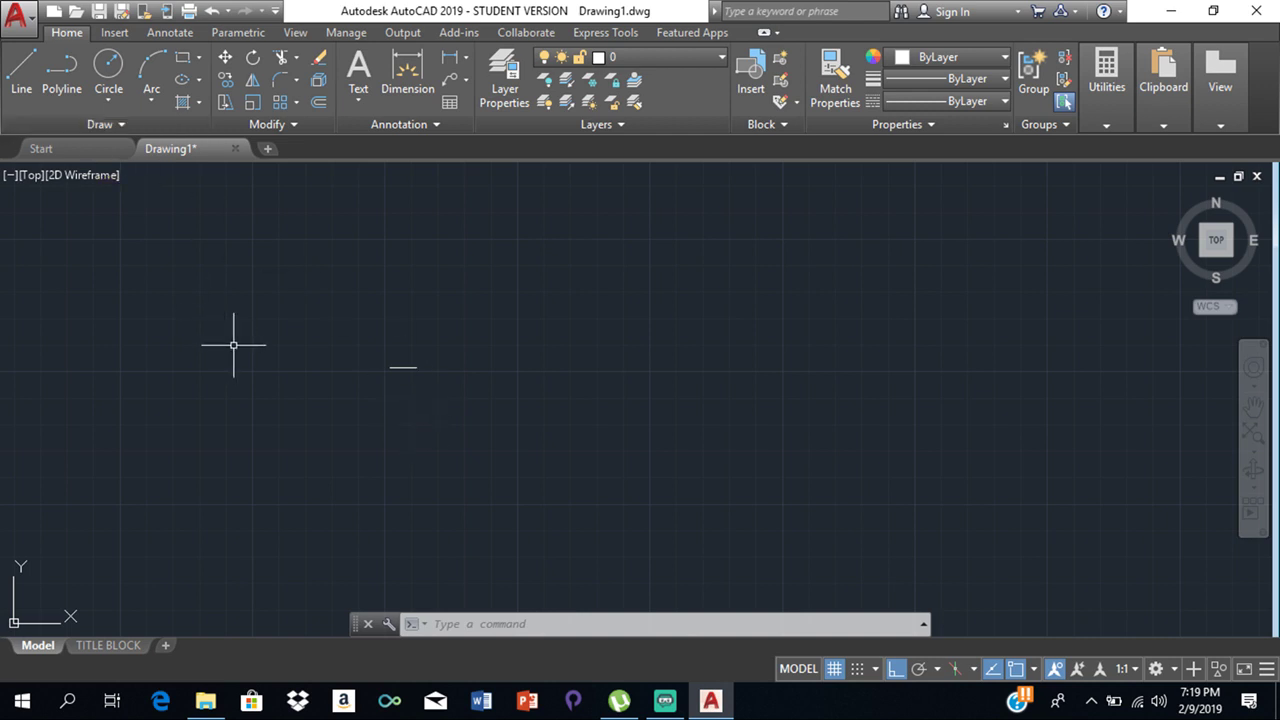
type("l")
key("Return")
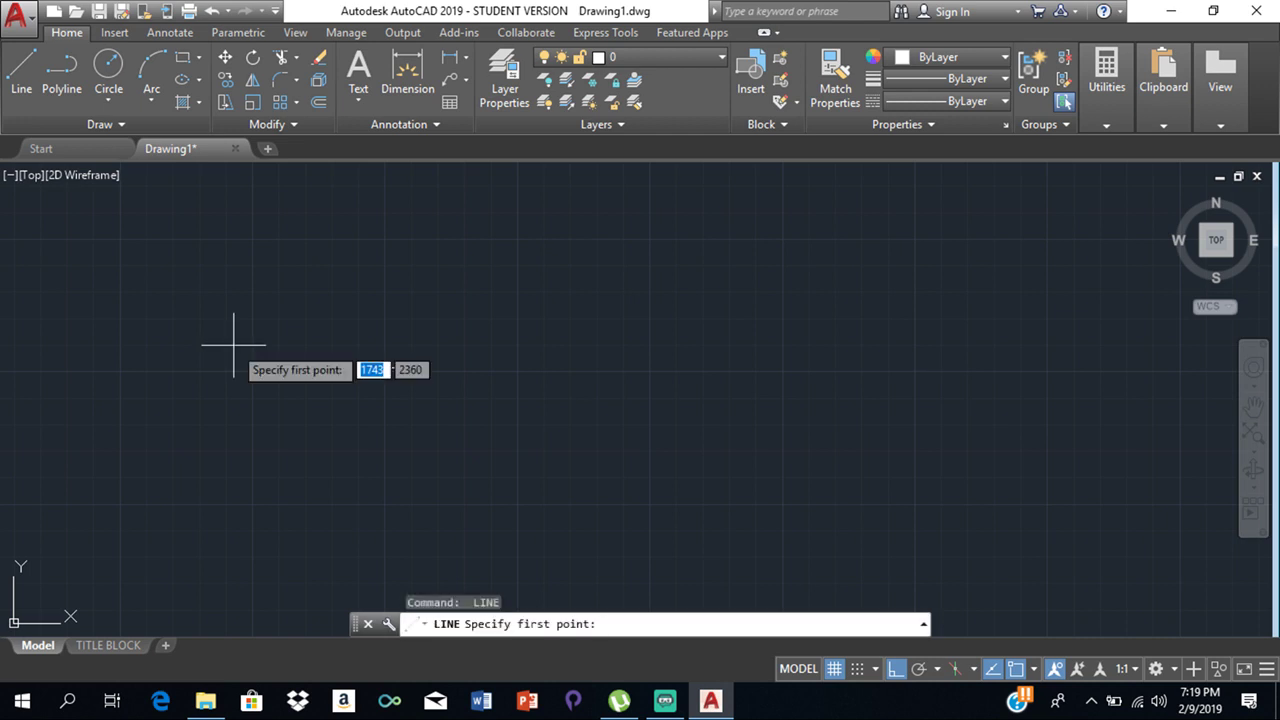
key("Escape")
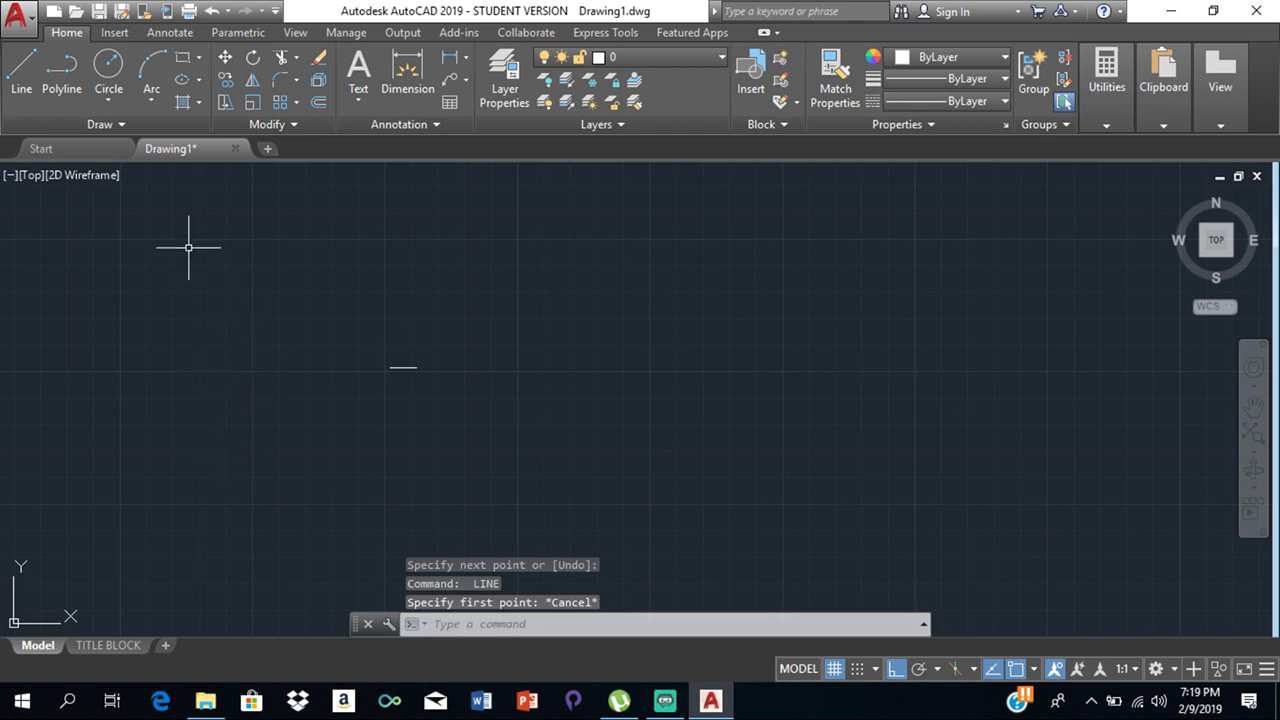
- Draw a closed four-sided polyline to the right of the short line, with its slanted left side ending at the start point
left_click(61, 79)
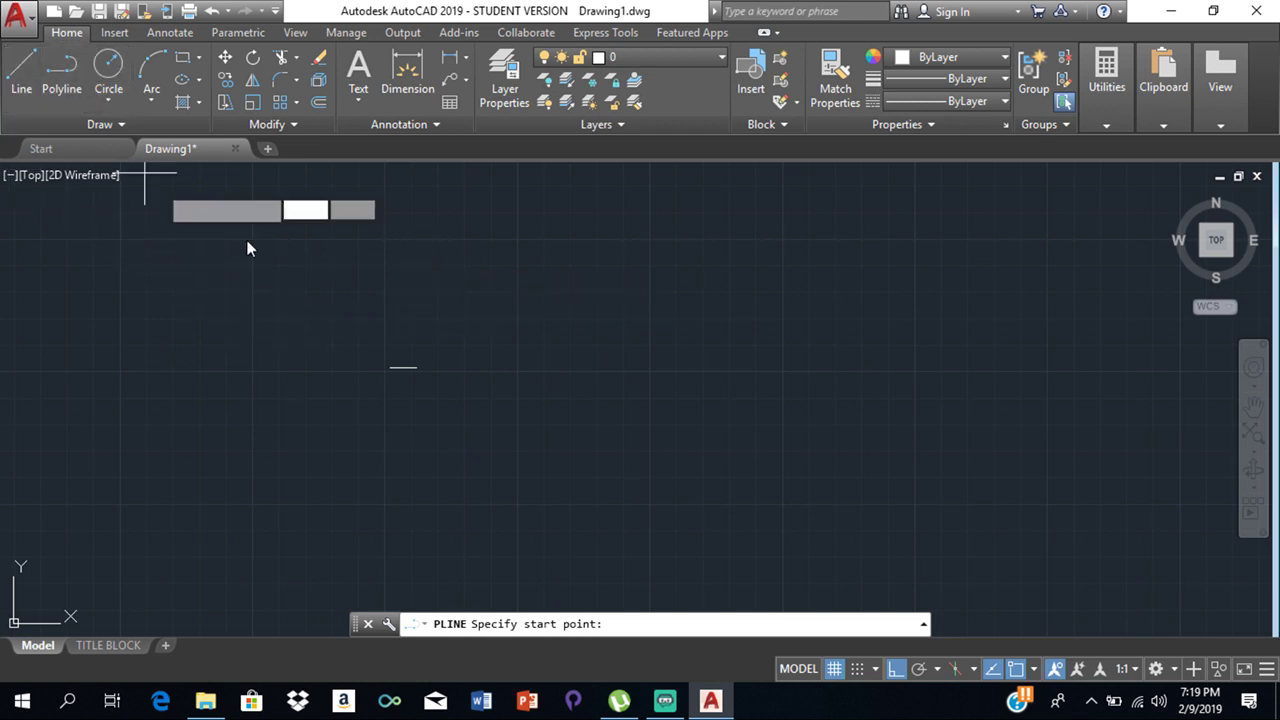
left_click(508, 260)
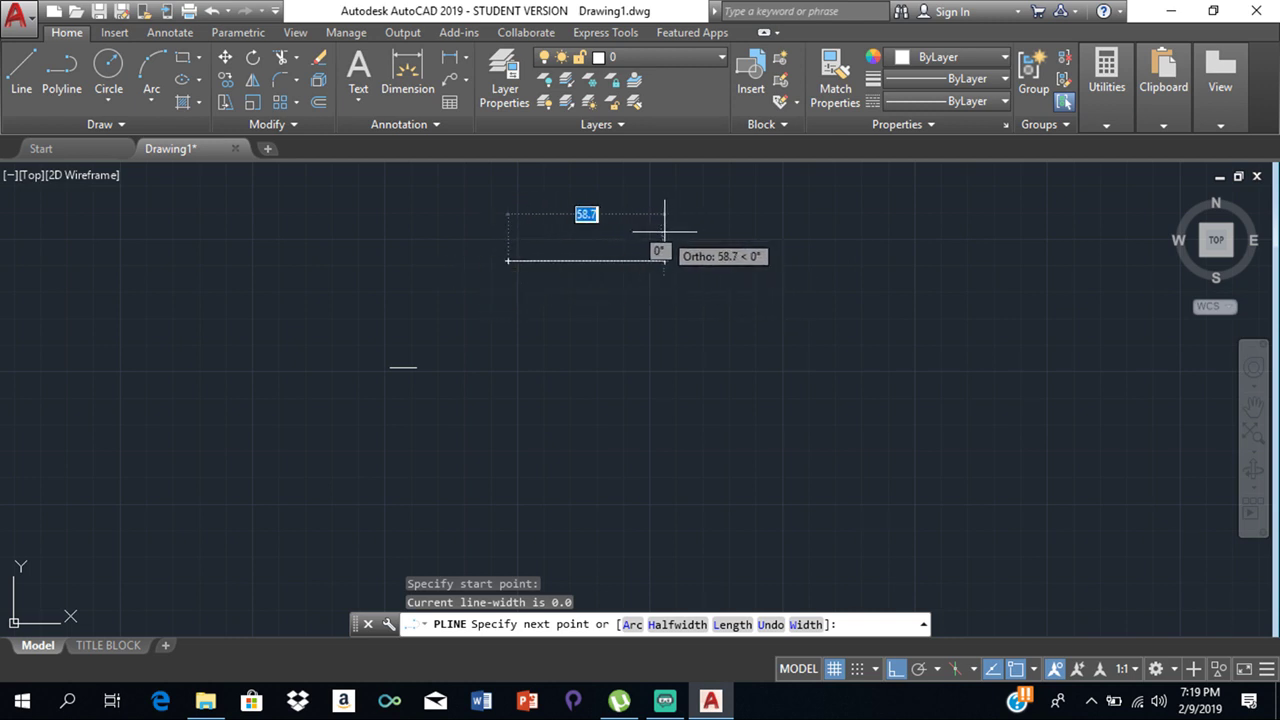
left_click(649, 260)
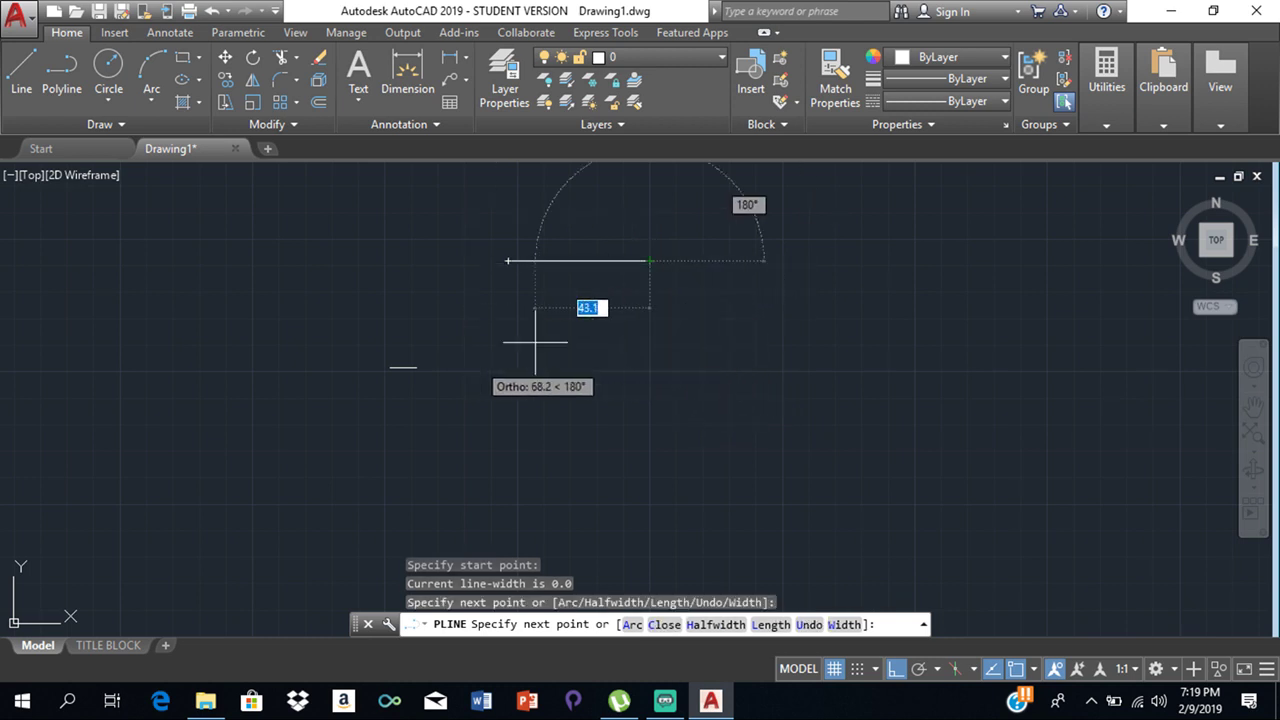
left_click(646, 365)
left_click(503, 342)
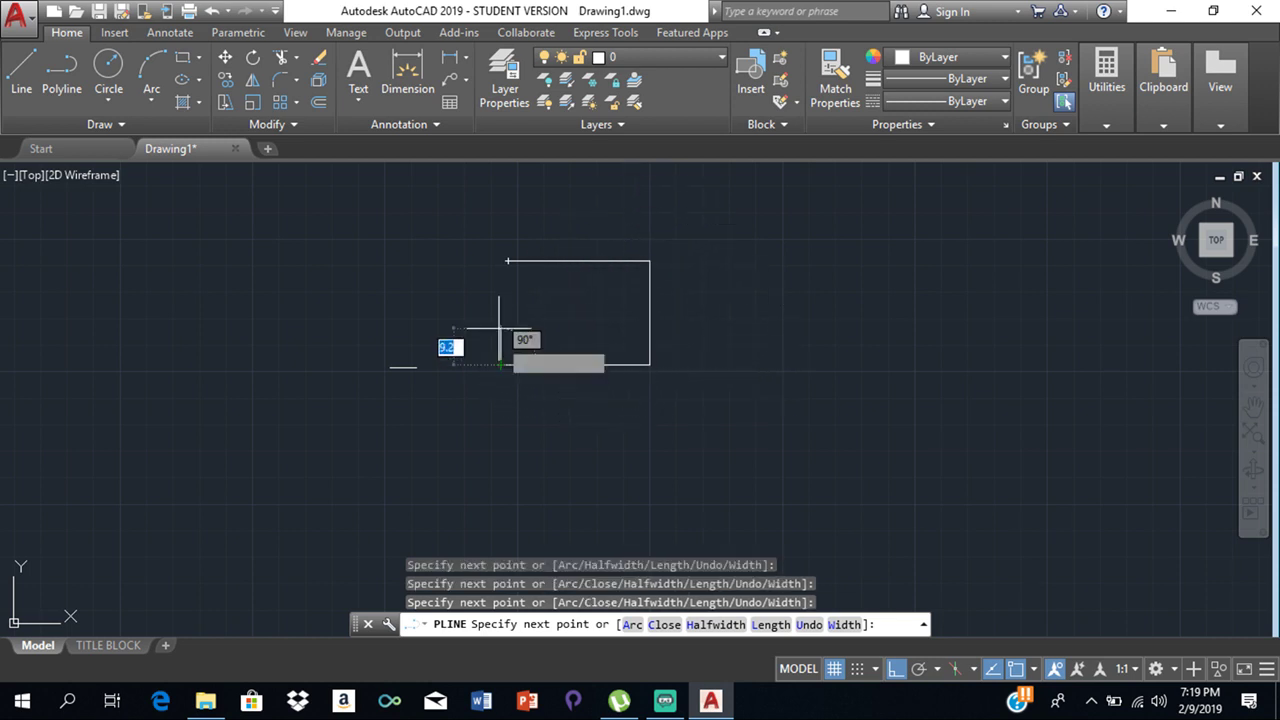
left_click(508, 262)
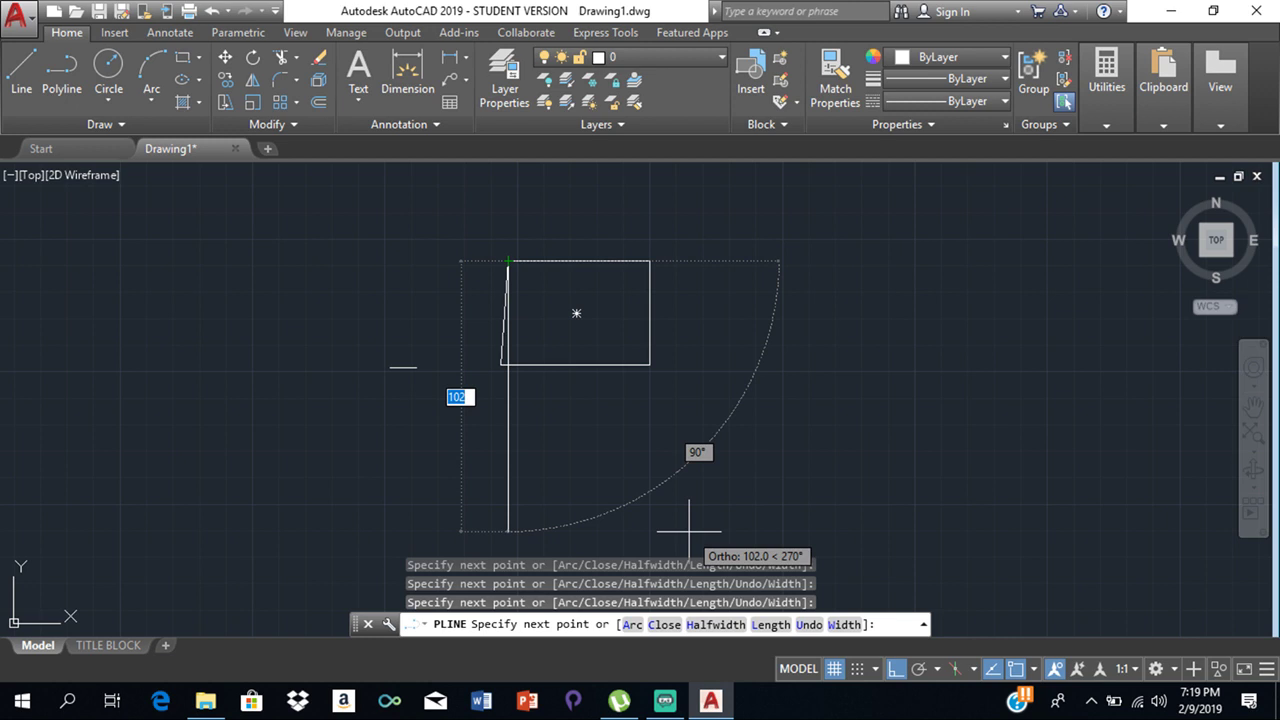
key("Escape")
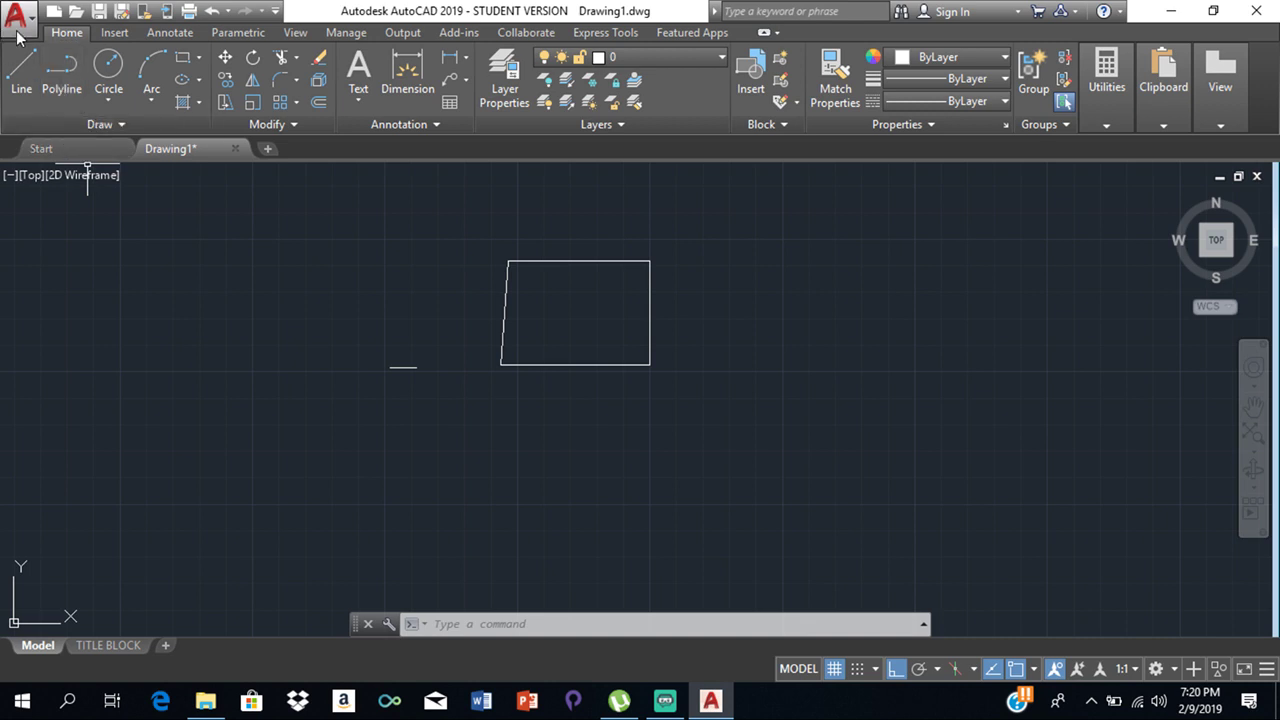
- Draw three connected lines from the right end of the 10-unit line, forming a small closed box about 8 units high beneath it
left_click(21, 70)
scroll(443, 371, "up", 4)
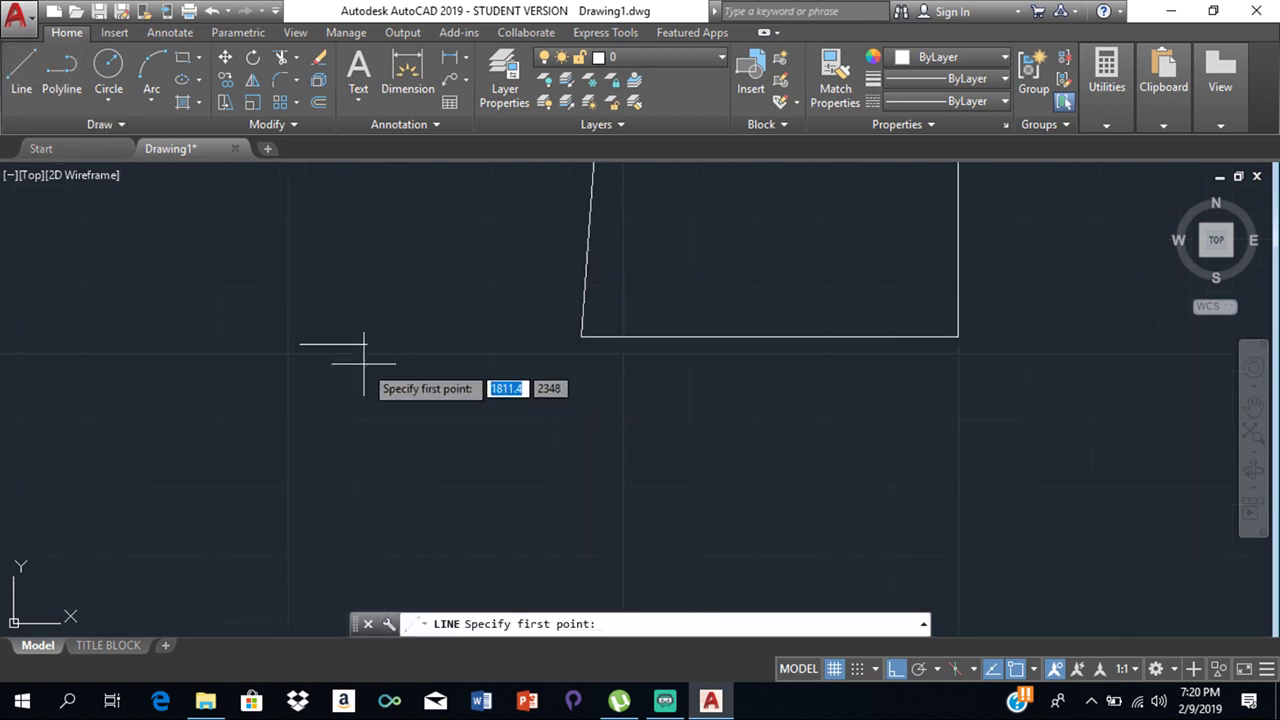
left_click(367, 345)
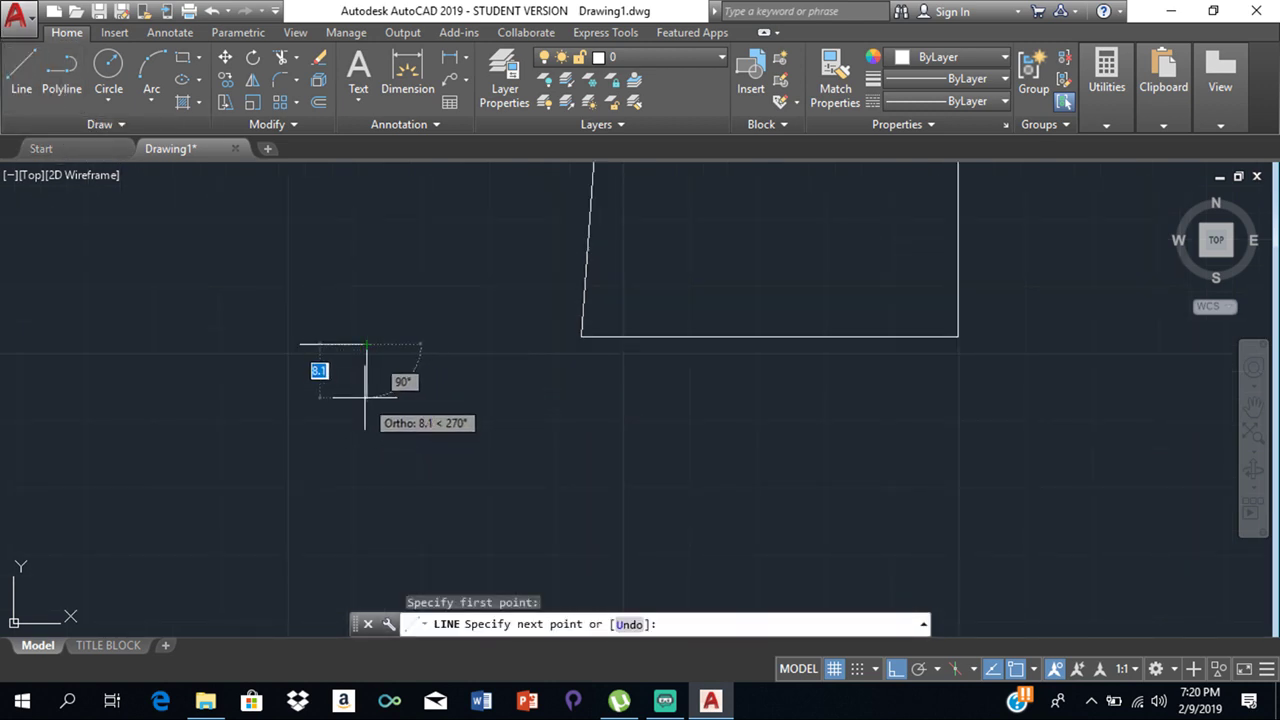
left_click(365, 391)
left_click(303, 391)
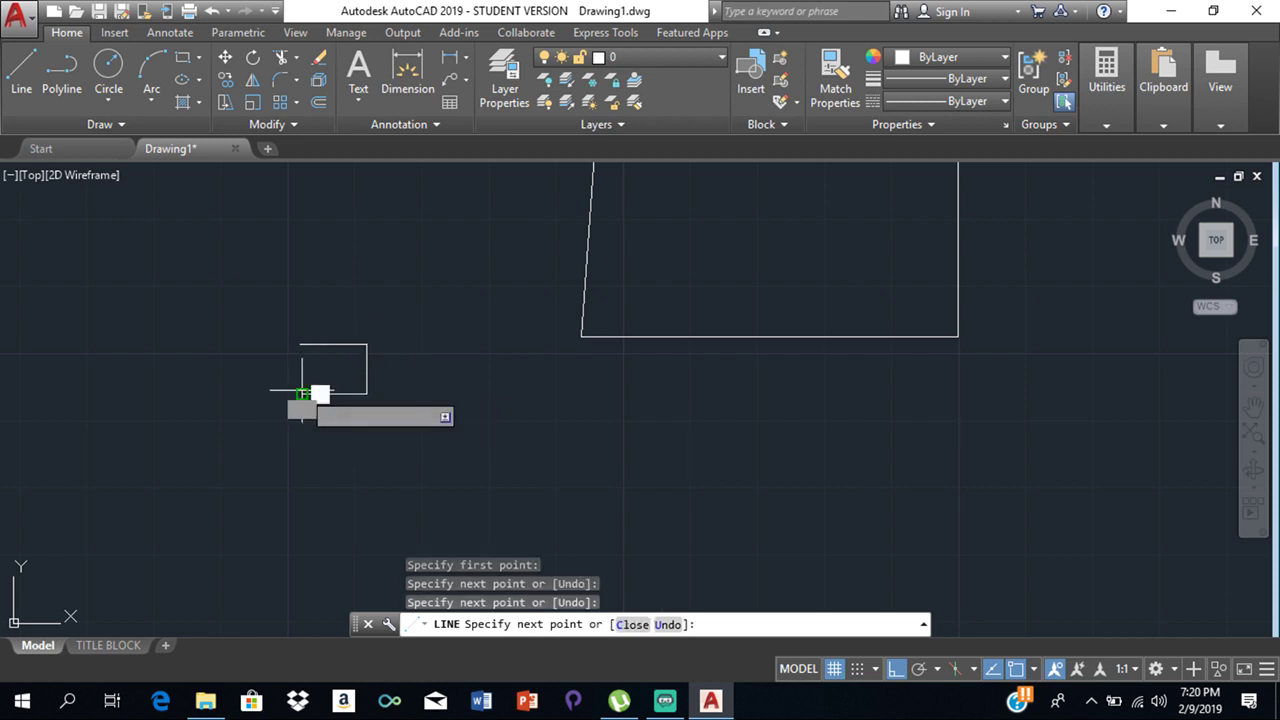
left_click(300, 344)
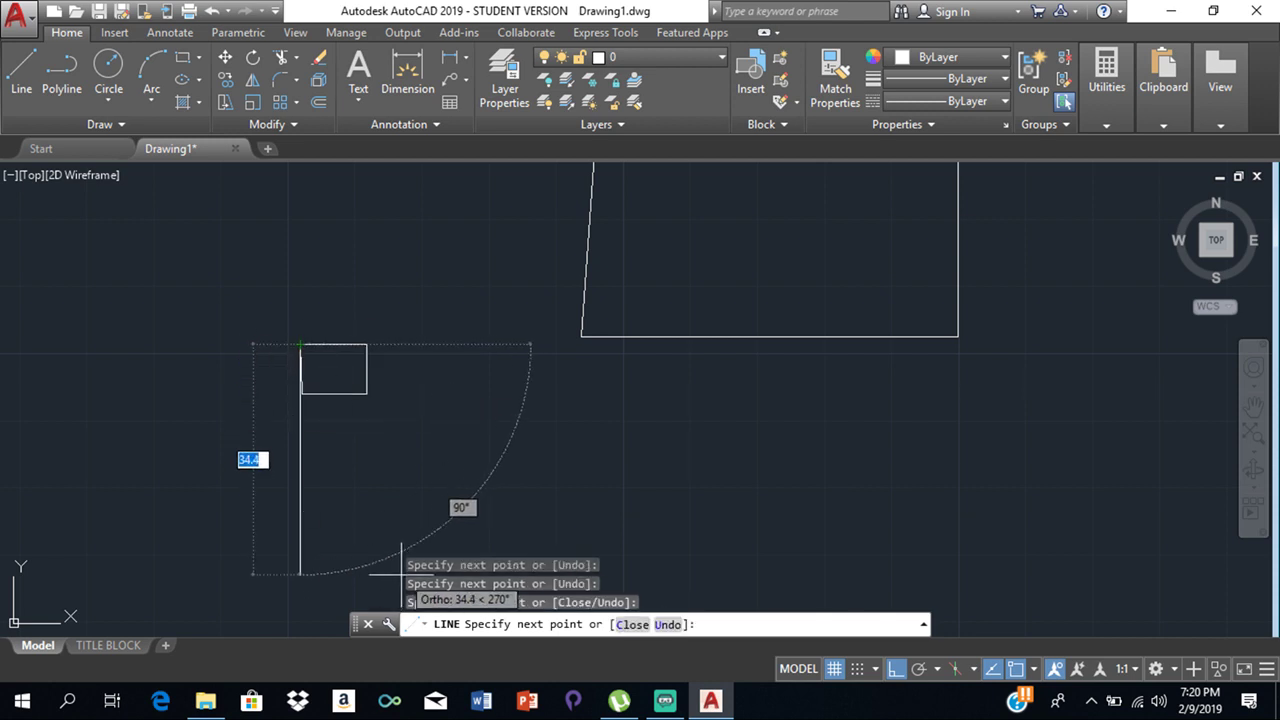
key("Escape")
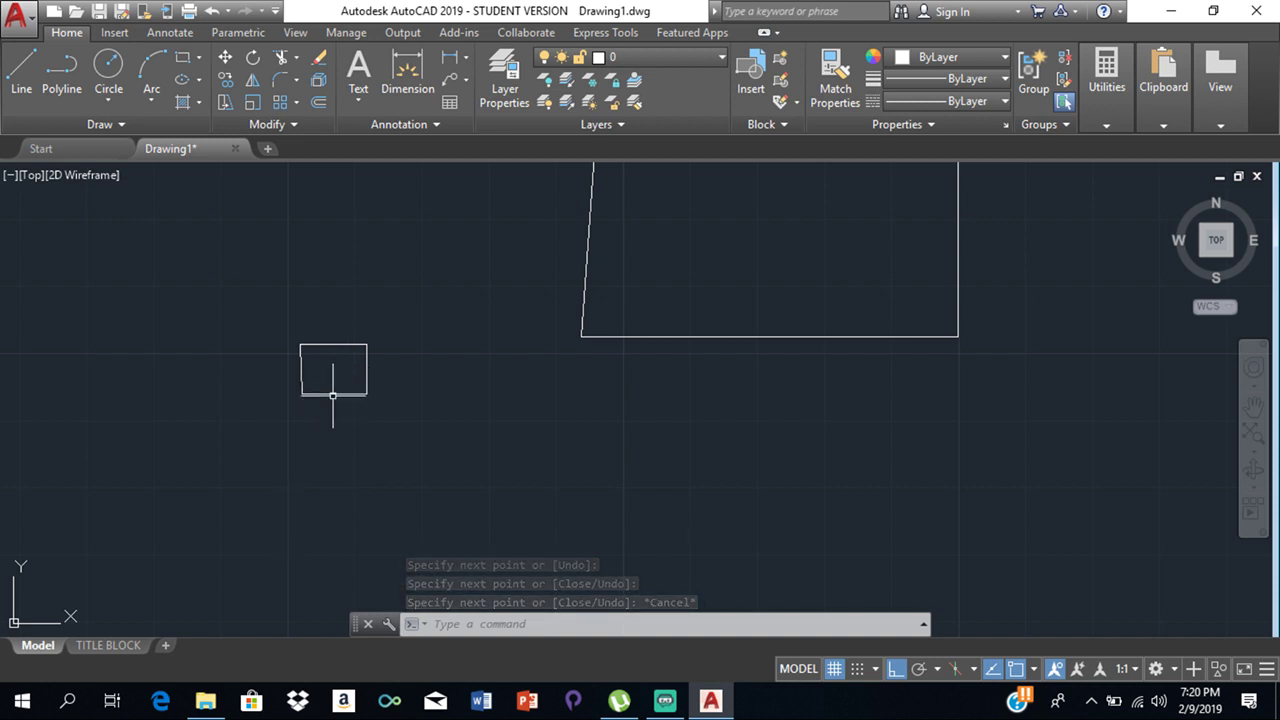
- Draw a rectangle 20 units wide and 30 units high in the empty area above and left of the small box
scroll(333, 395, "up", 4)
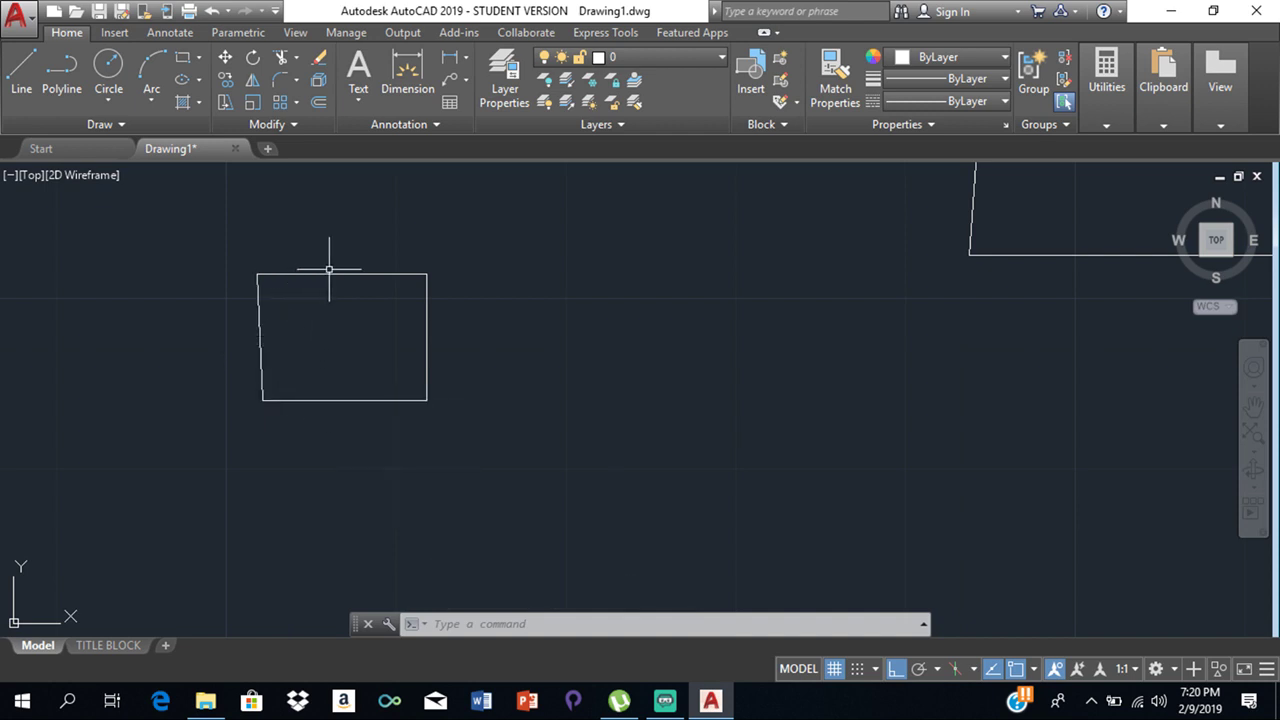
scroll(794, 263, "down", 4)
middle_click_drag(860, 232, 603, 506)
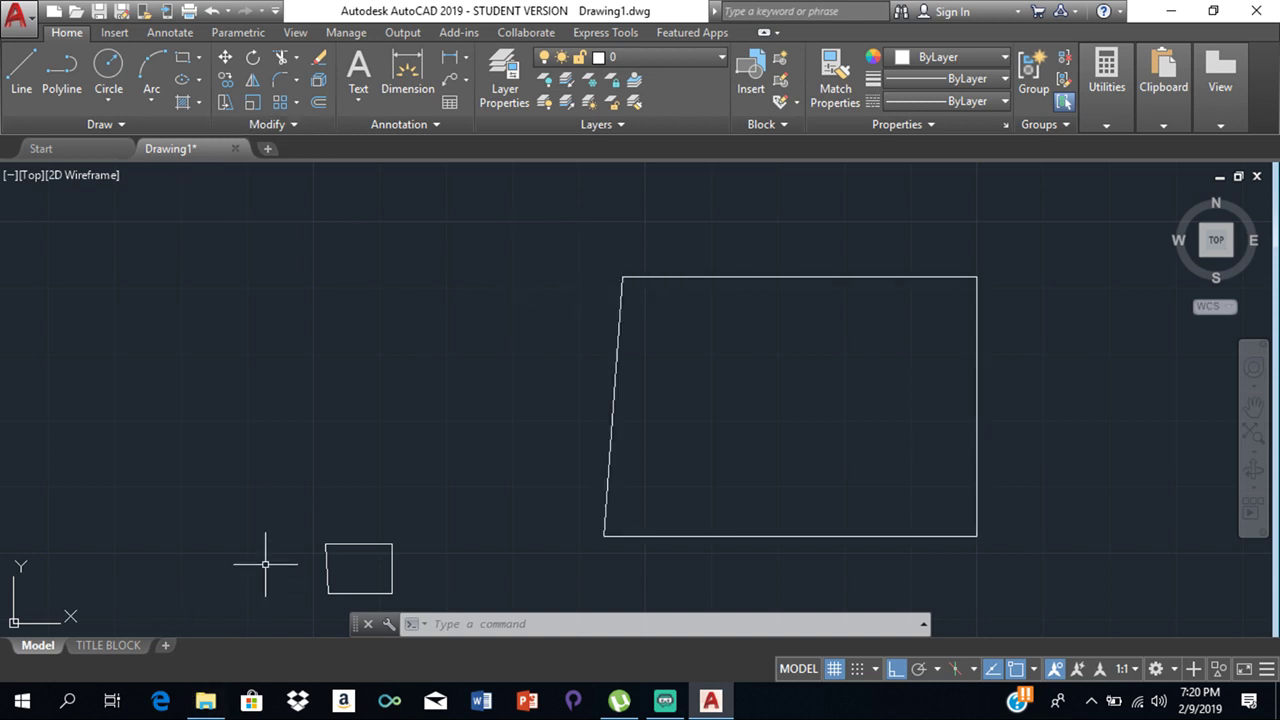
left_click(183, 58)
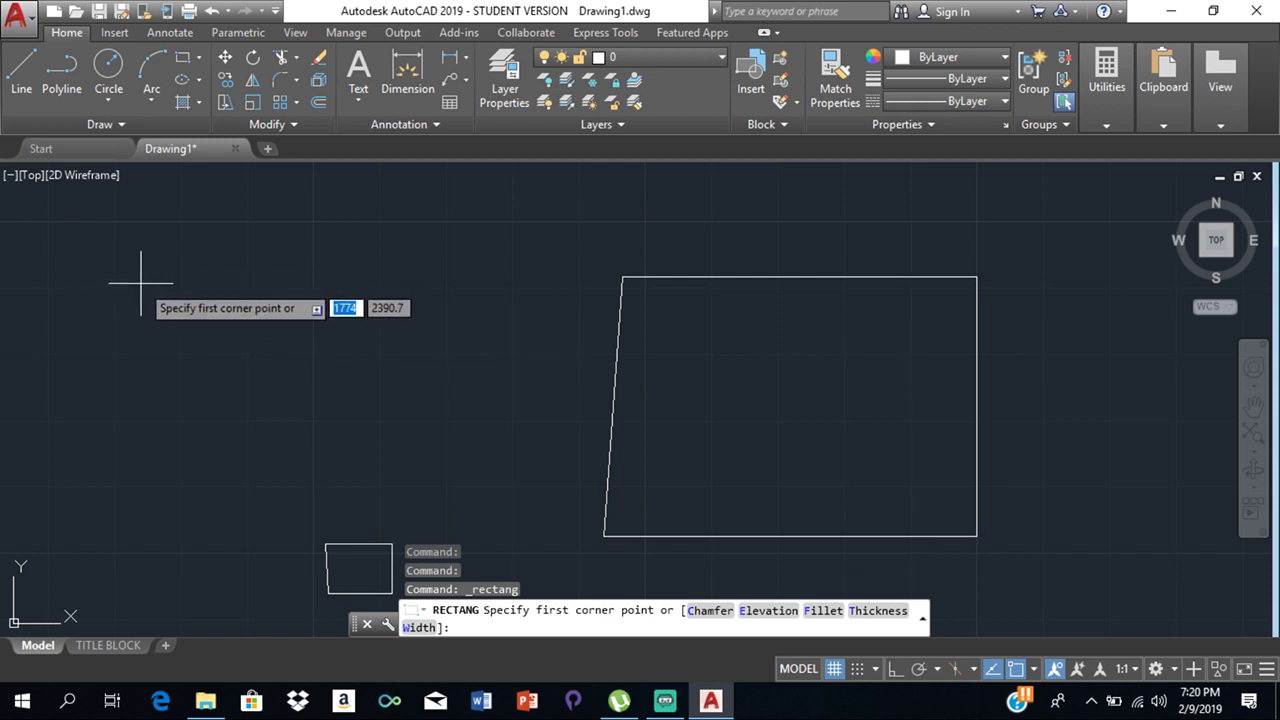
scroll(141, 283, "down", 2)
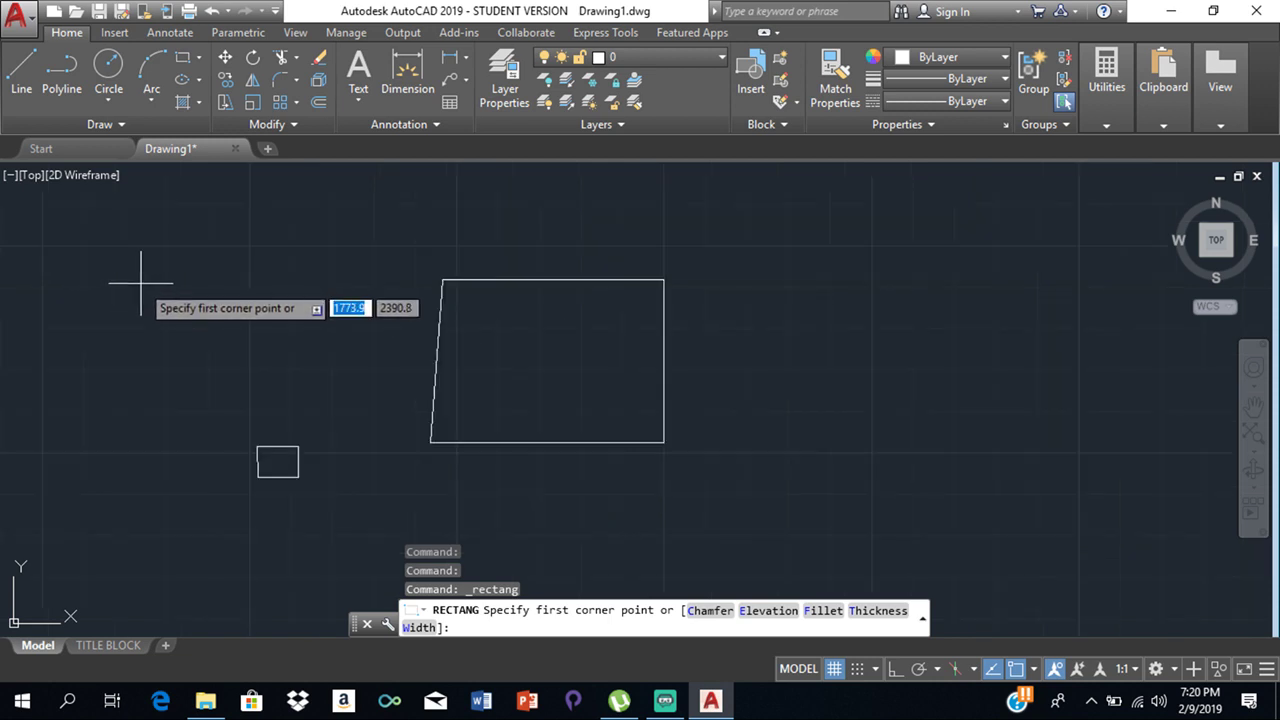
left_click(82, 333)
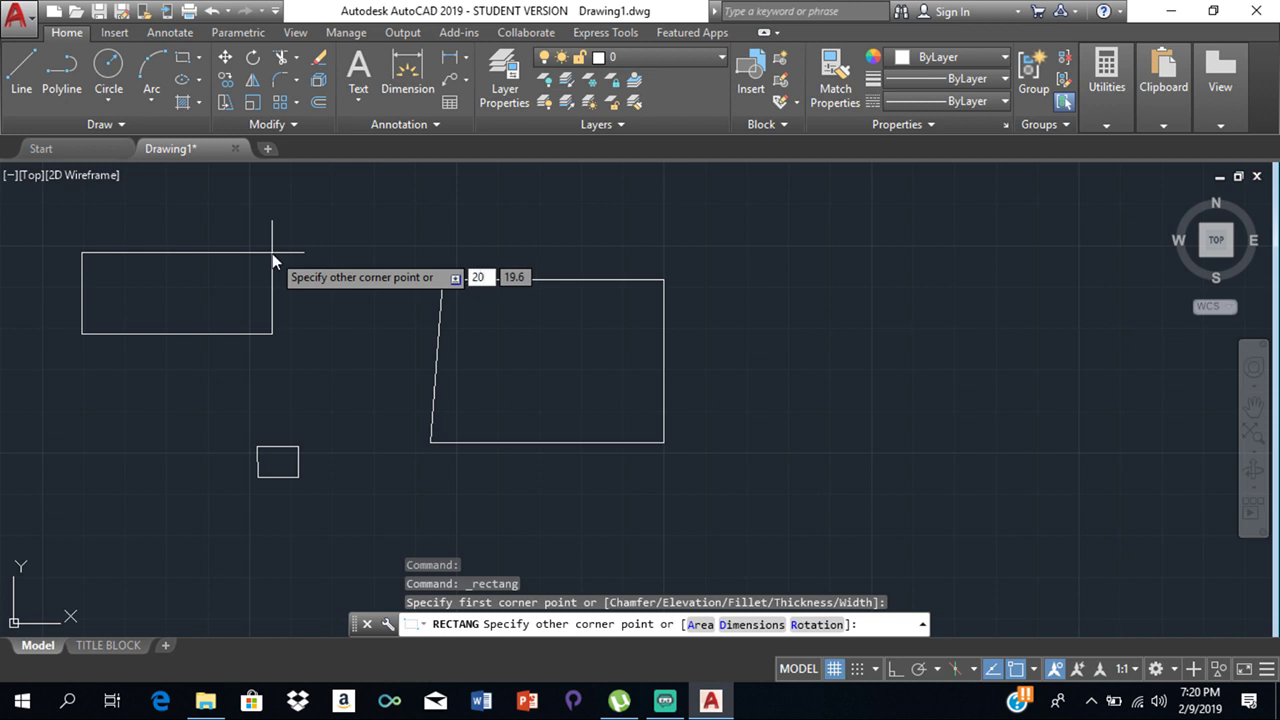
key("Tab")
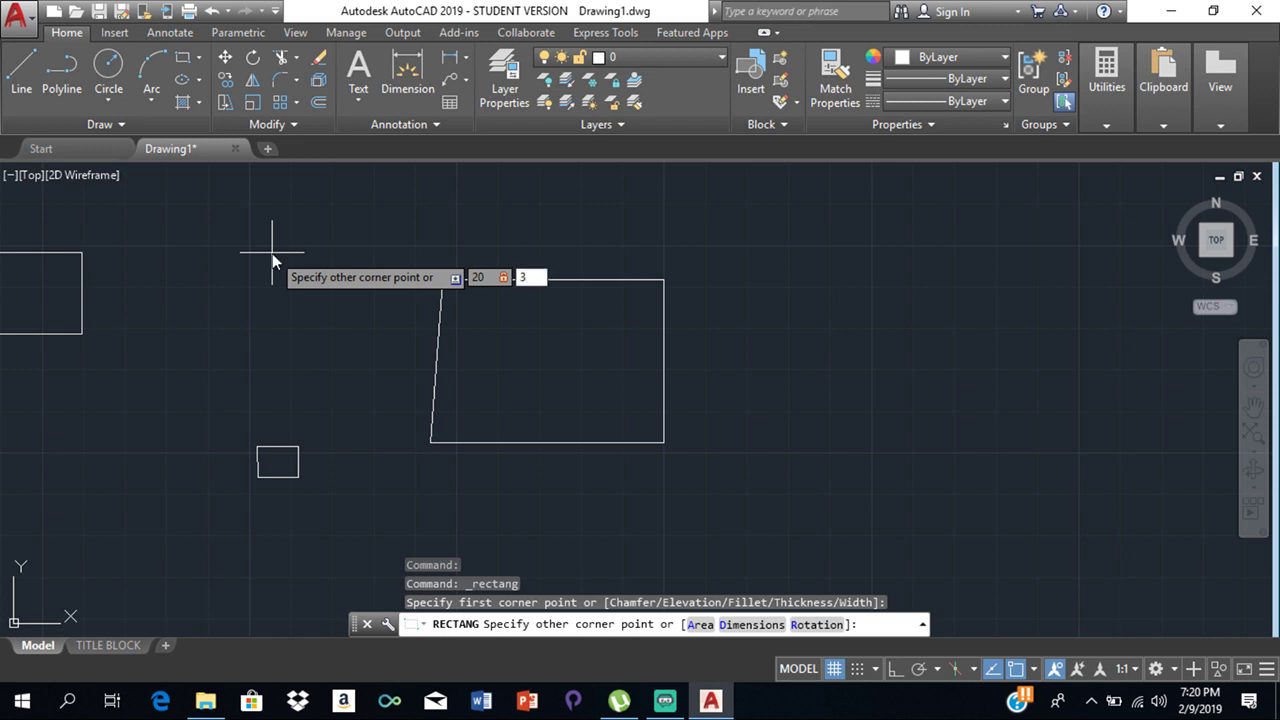
type("30")
key("Return")
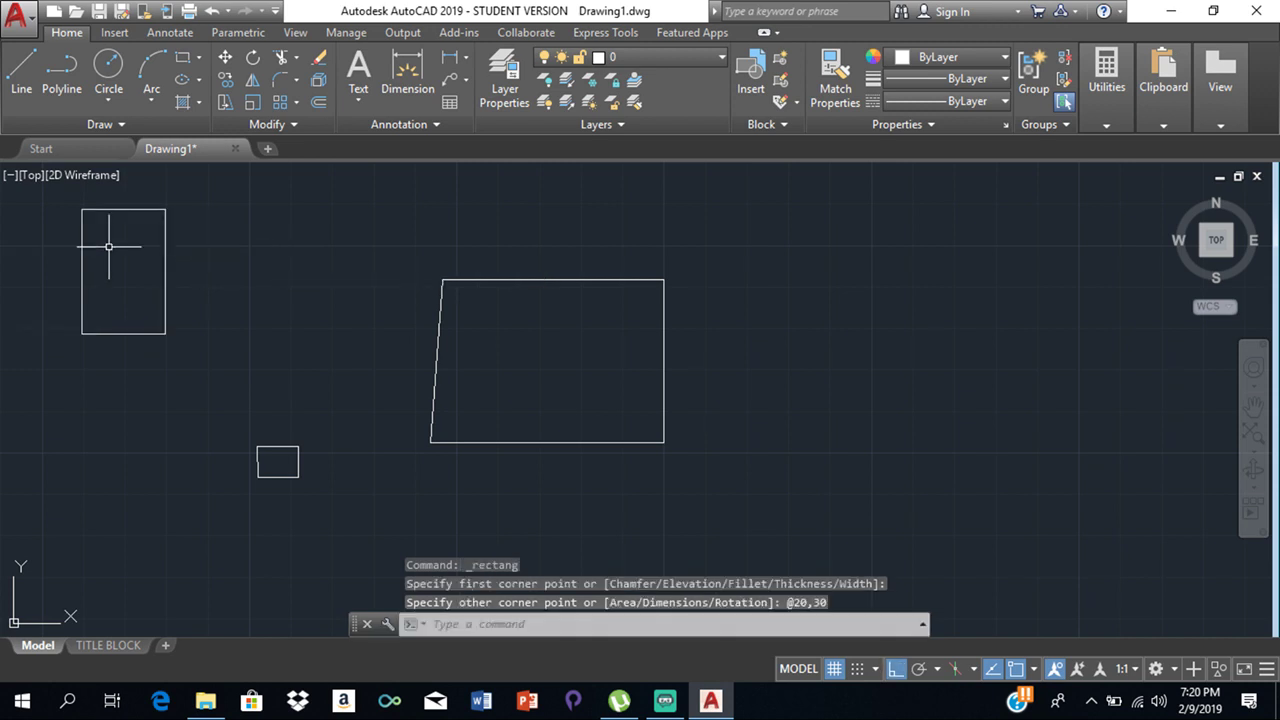
- Draw a center-radius circle with a radius of 40 in the empty area above and right of the four-sided polyline
scroll(323, 365, "down", 5)
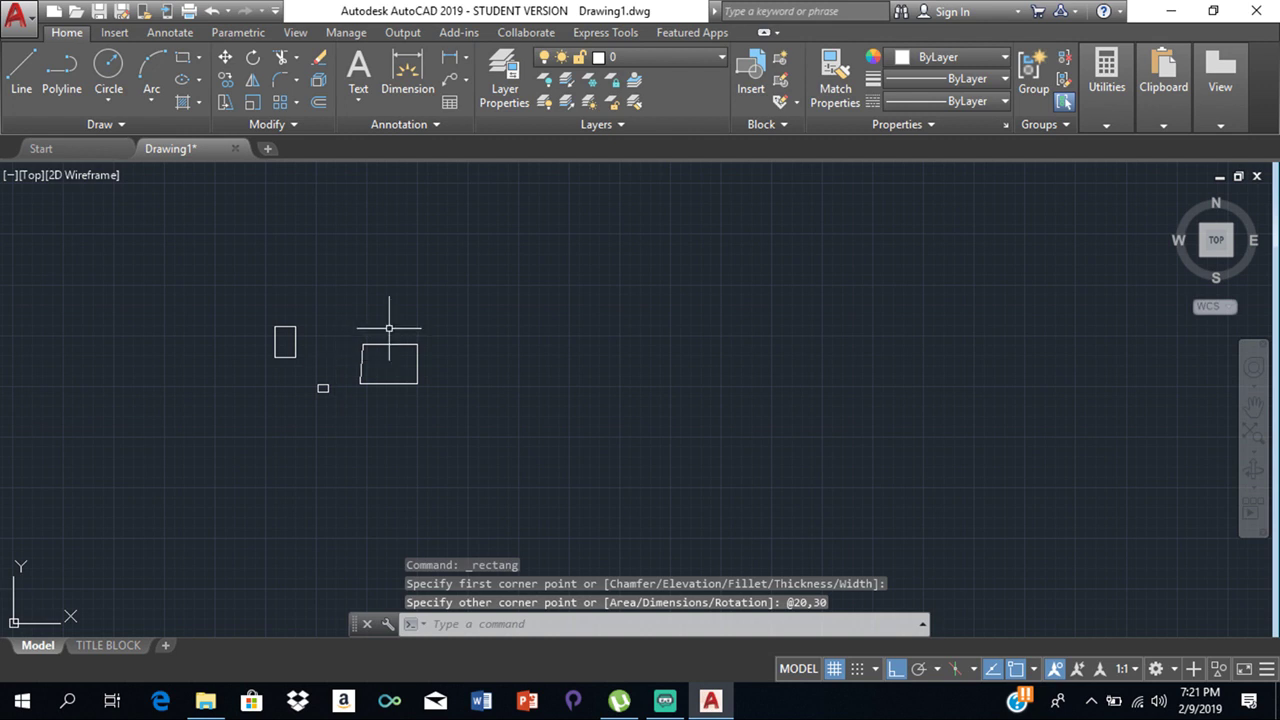
middle_click_drag(389, 330, 106, 457)
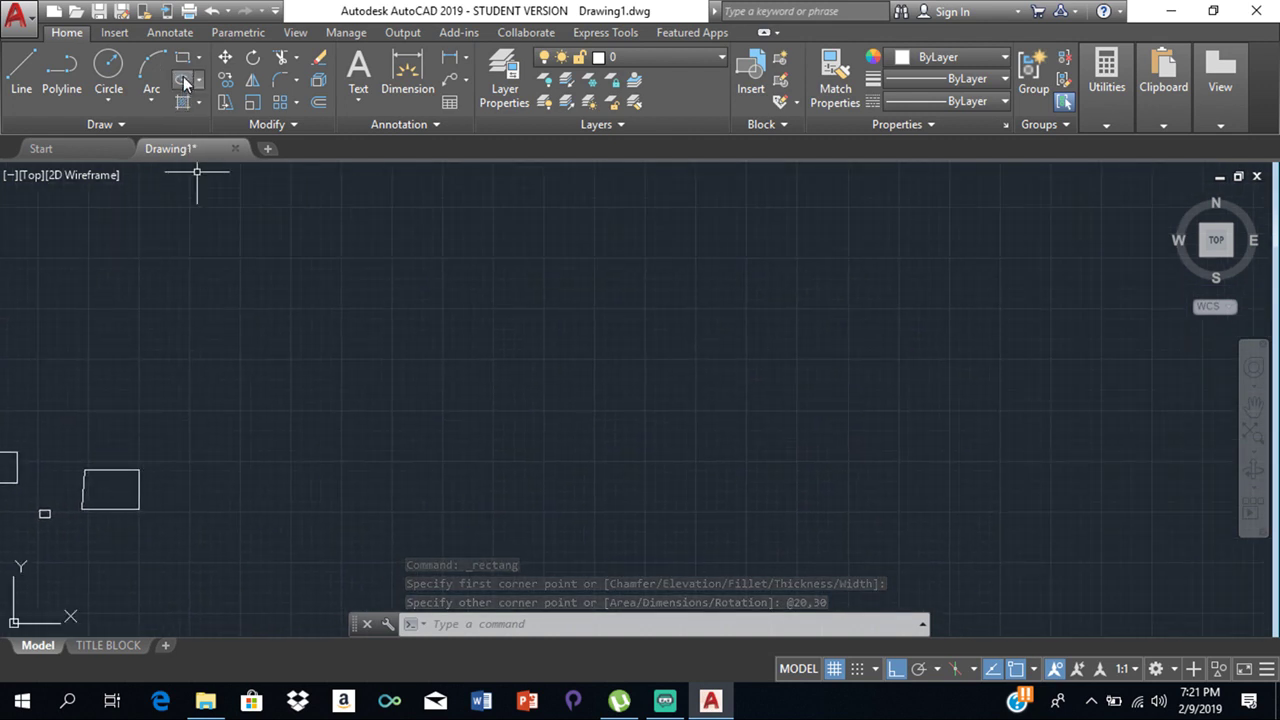
left_click(110, 72)
left_click(114, 100)
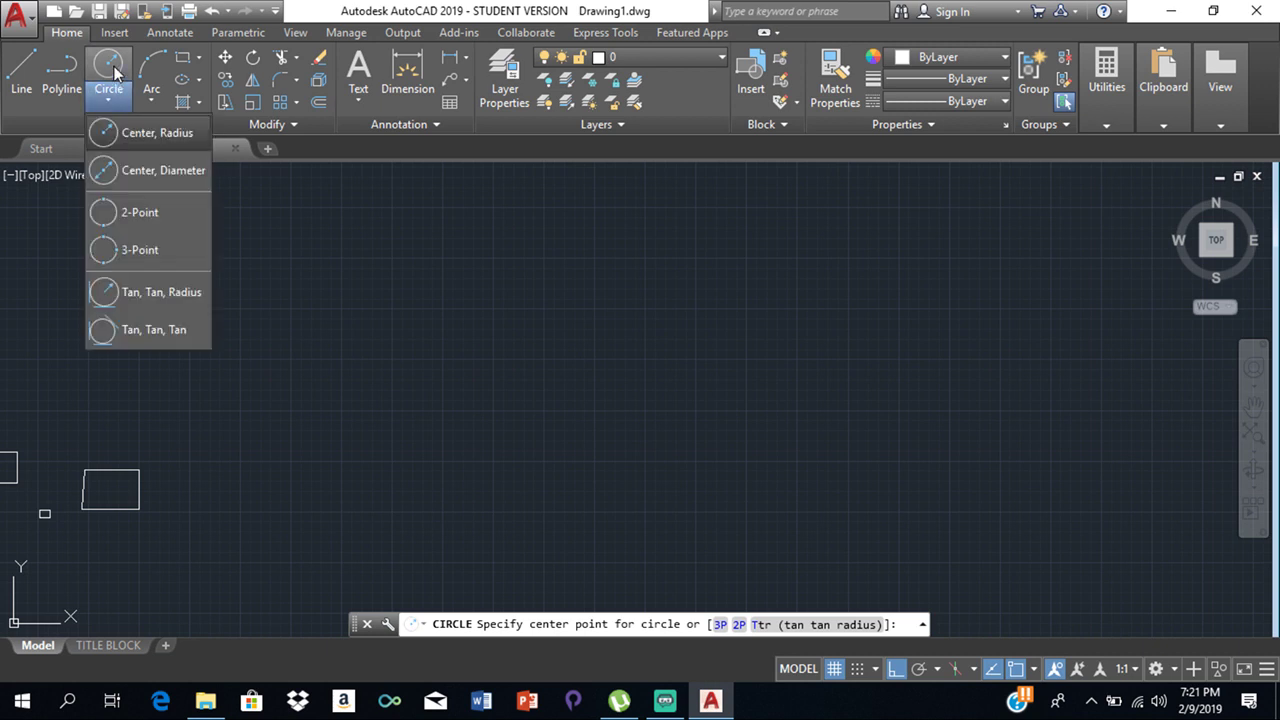
left_click(159, 132)
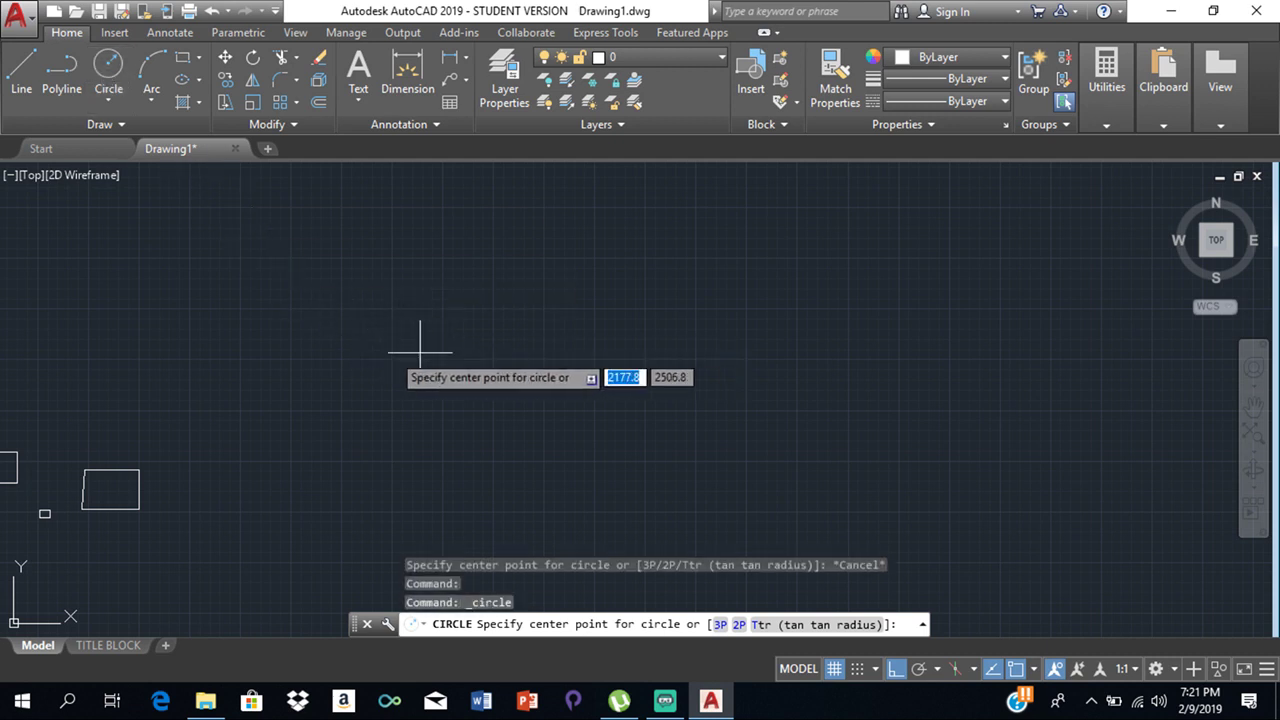
left_click(339, 409)
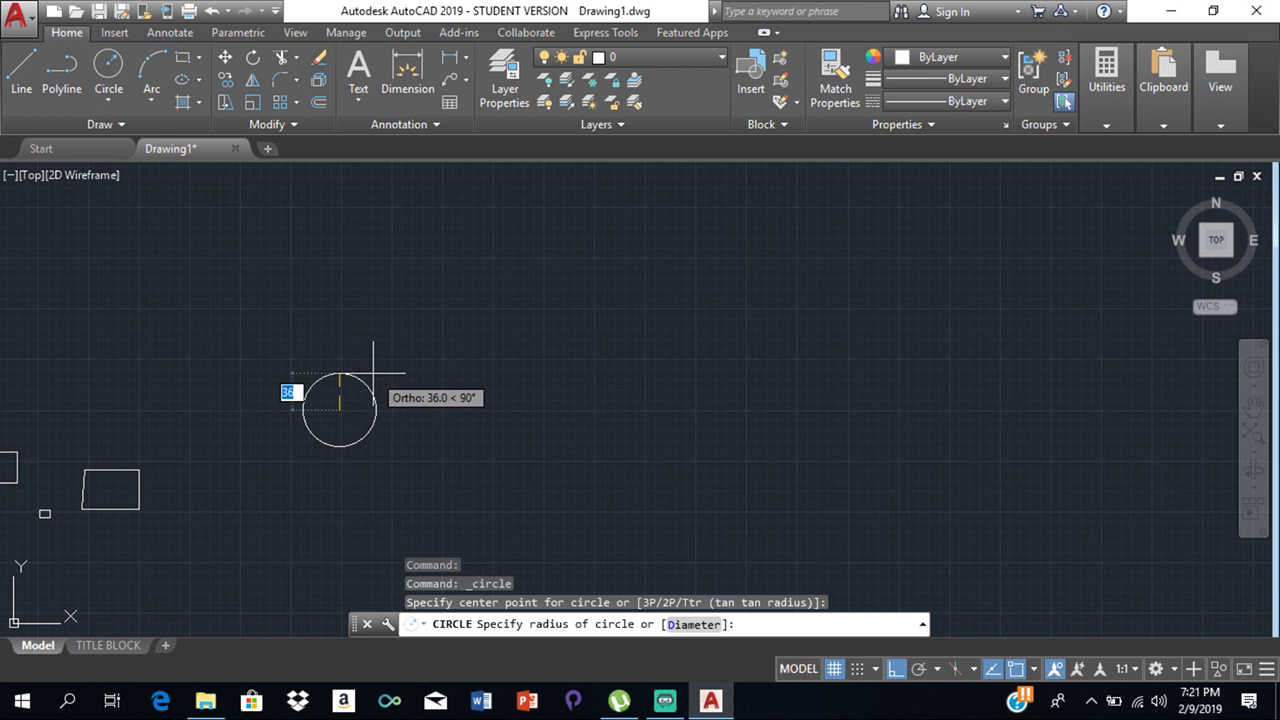
type("40")
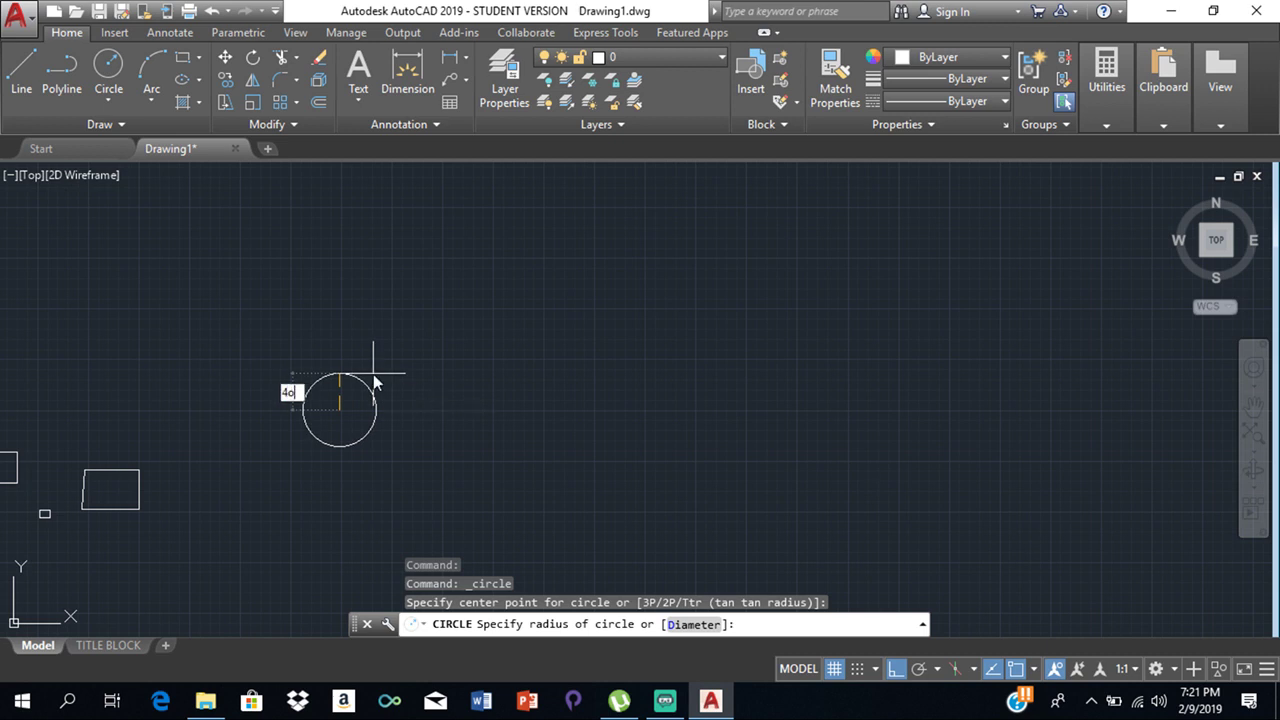
key("Return")
key("Return")
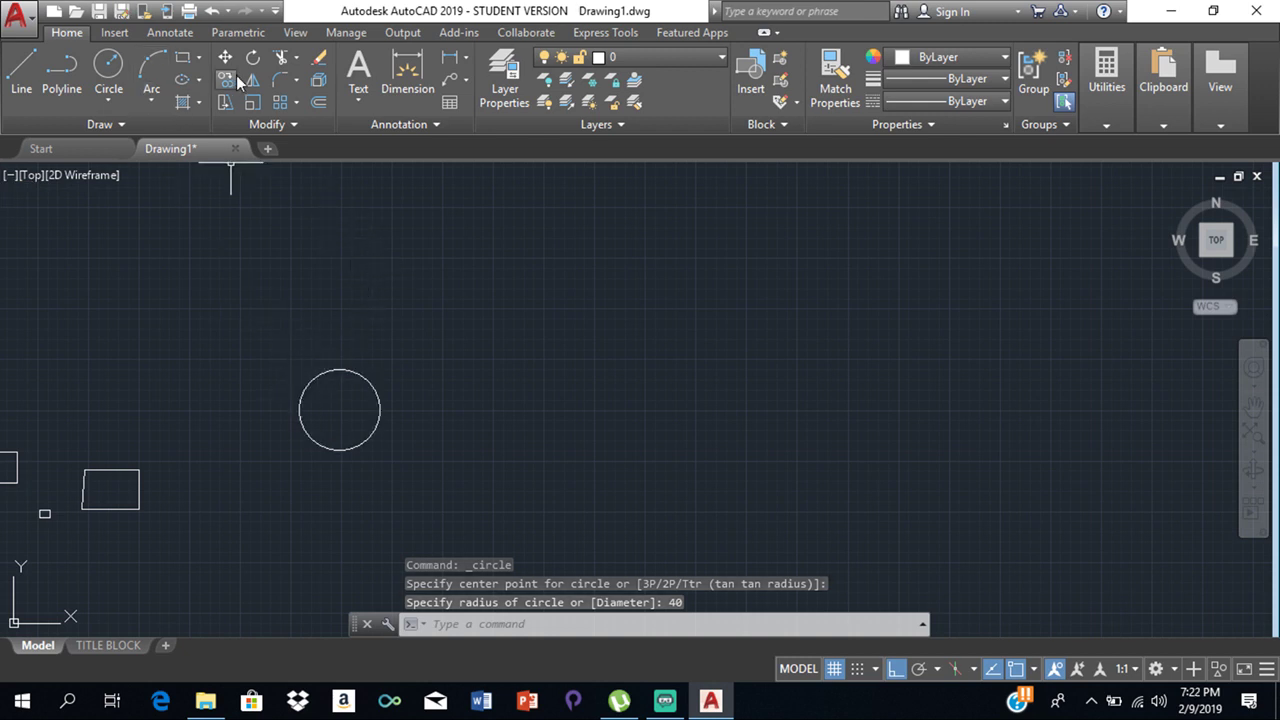
- Draw a second circle to the right of the first one by center and diameter, with a diameter of 80
left_click(109, 99)
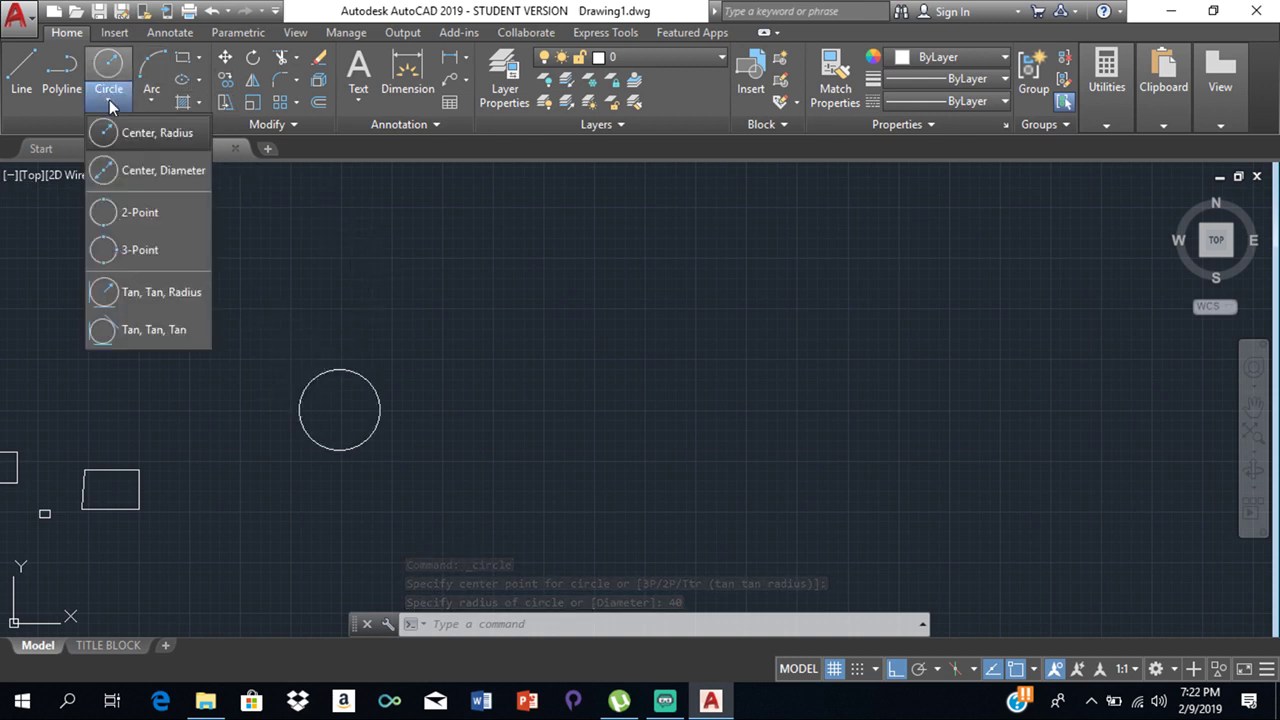
left_click(129, 167)
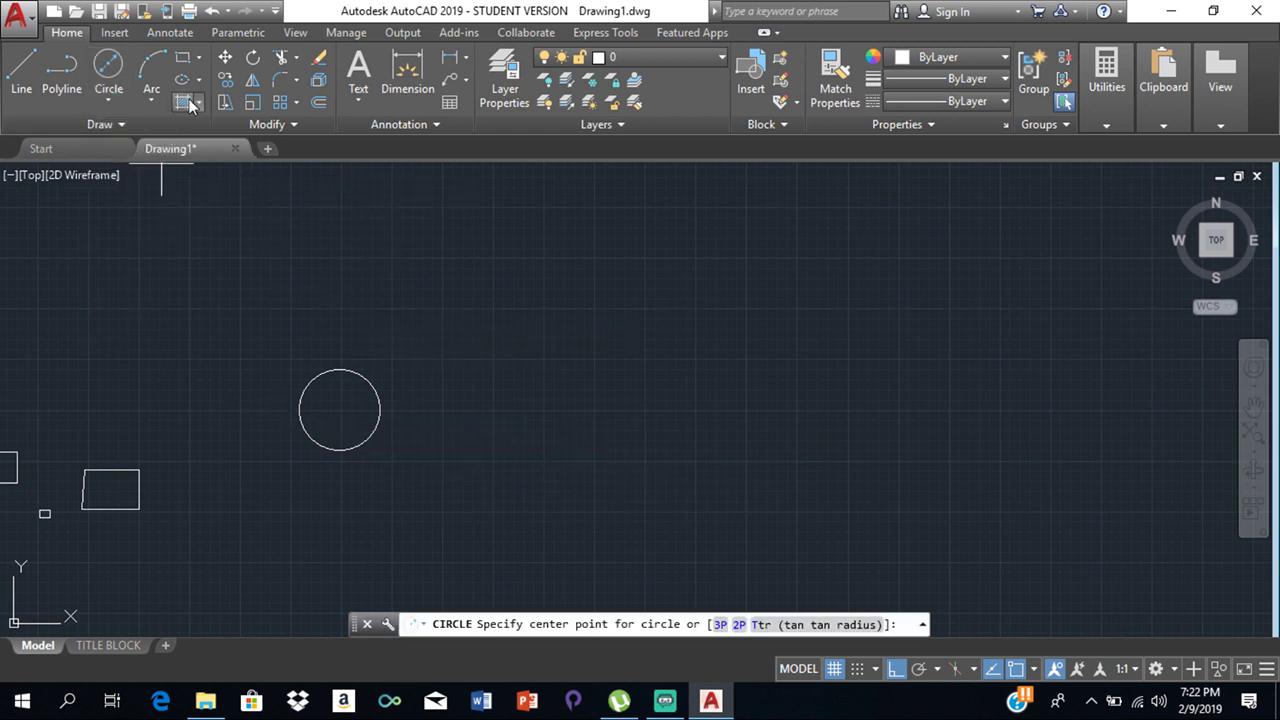
left_click(112, 98)
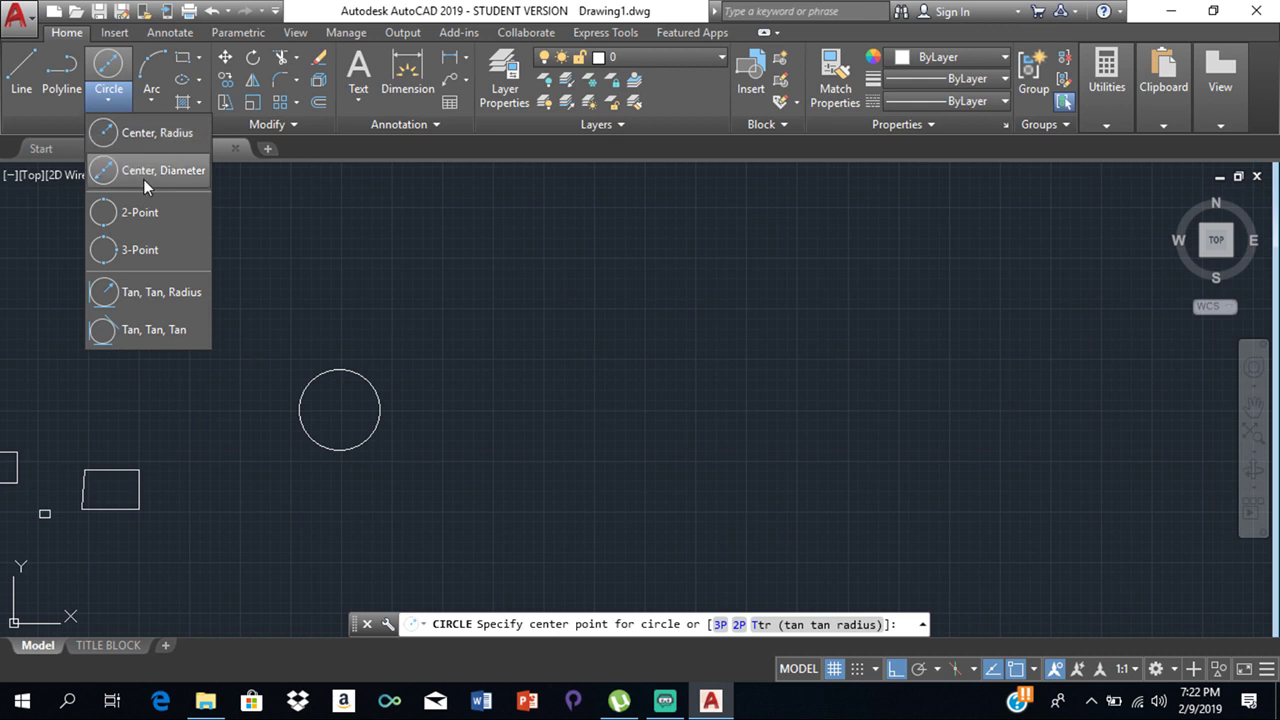
left_click(109, 68)
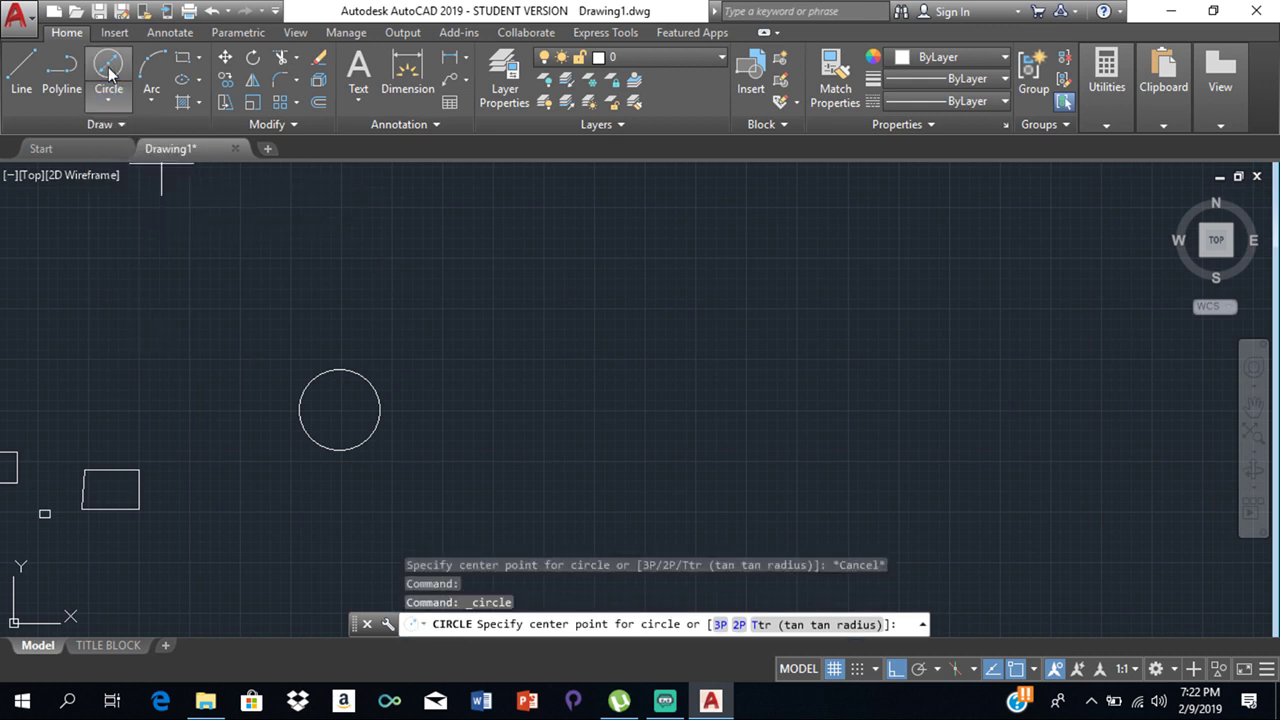
left_click(538, 396)
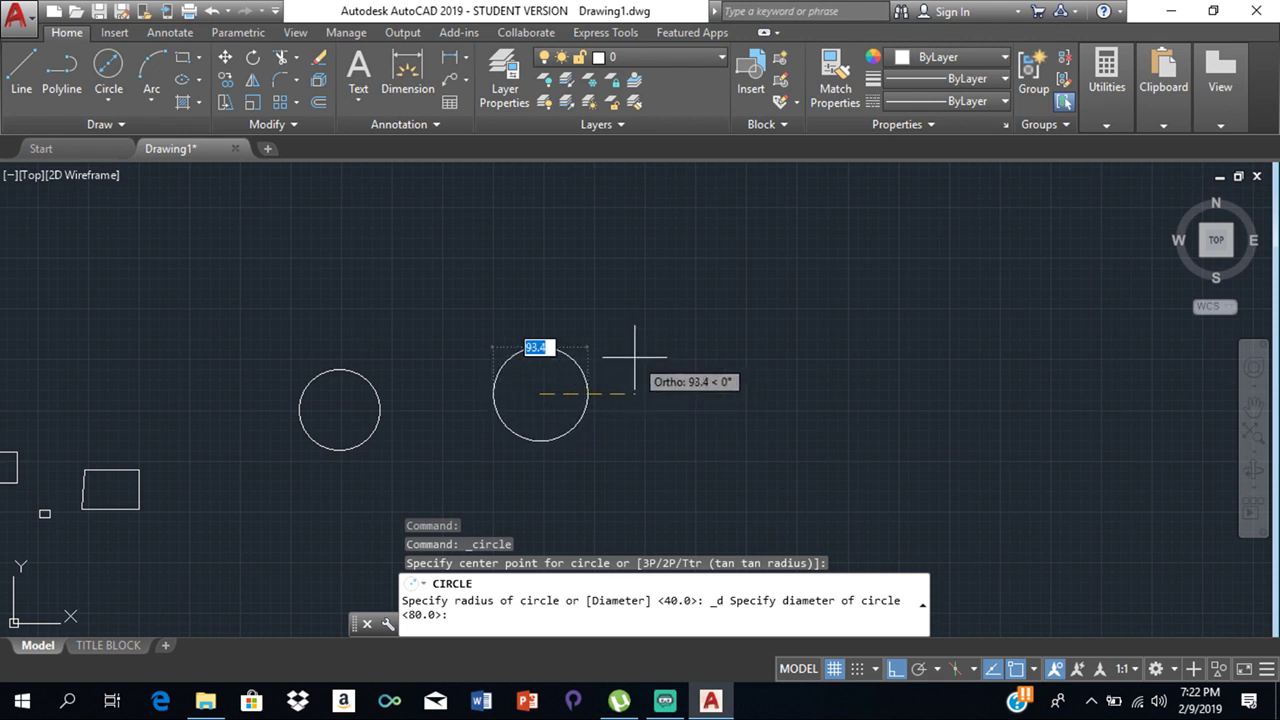
type("80")
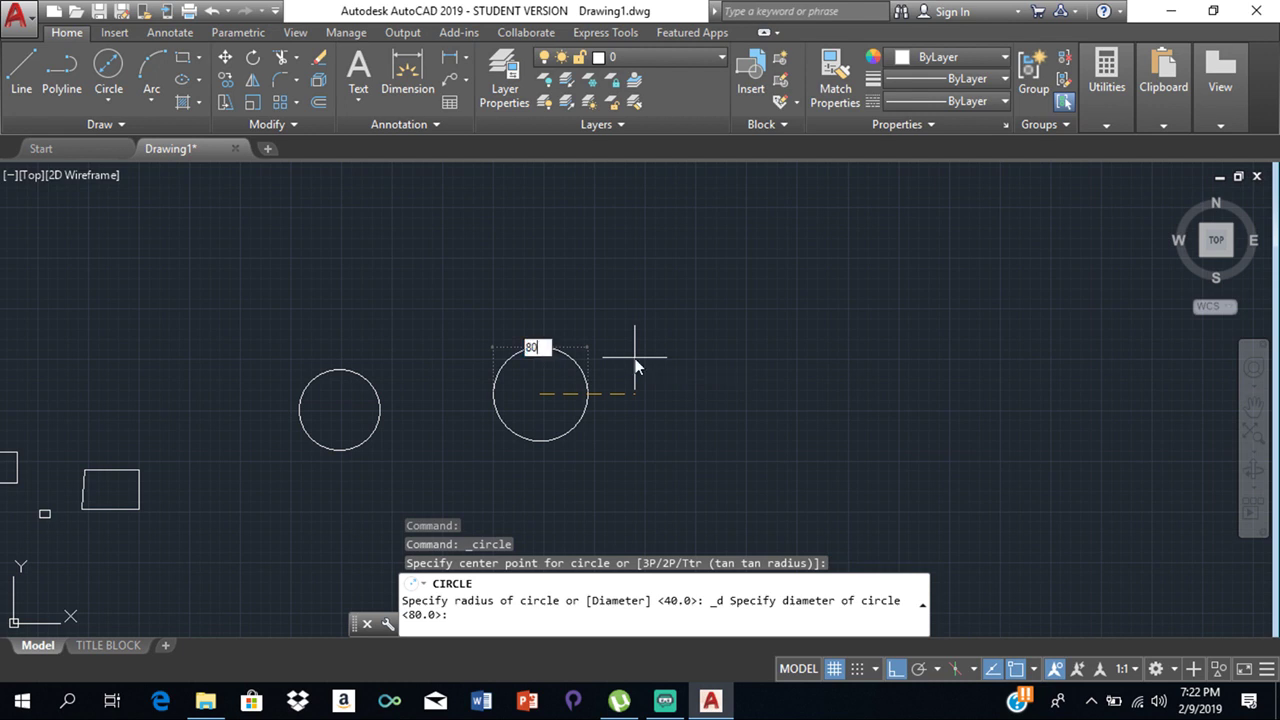
key("Return")
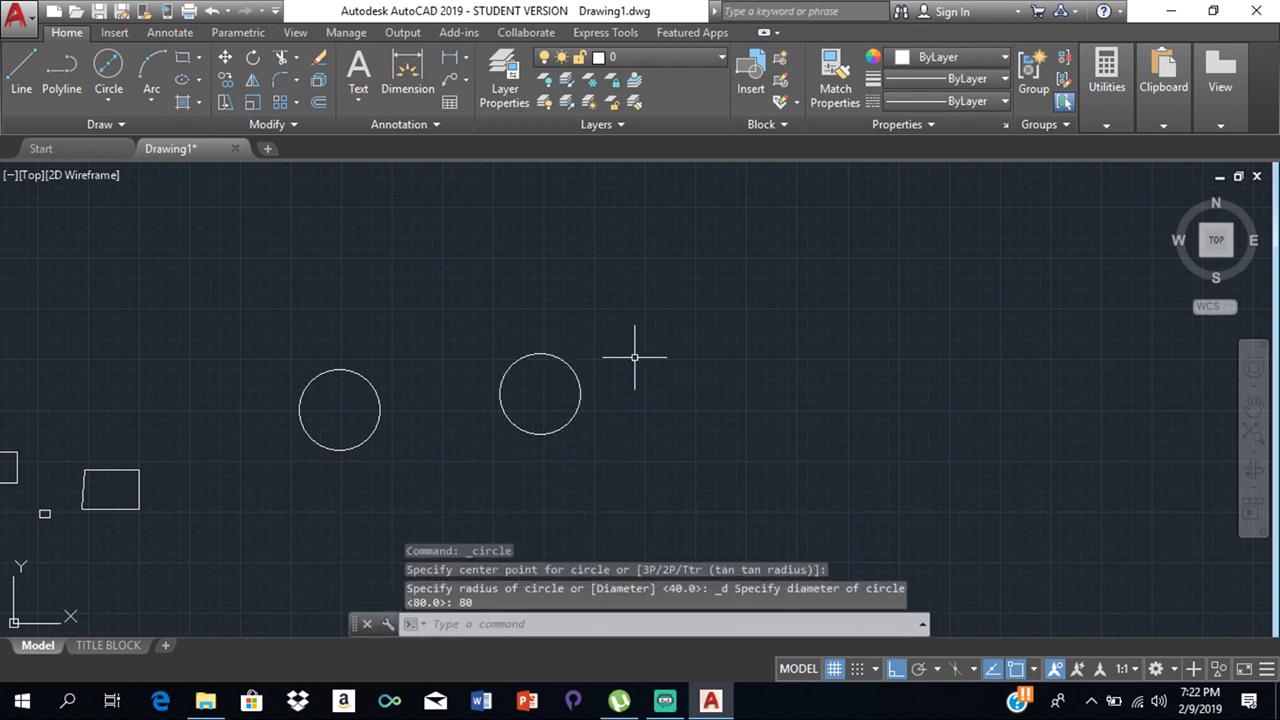
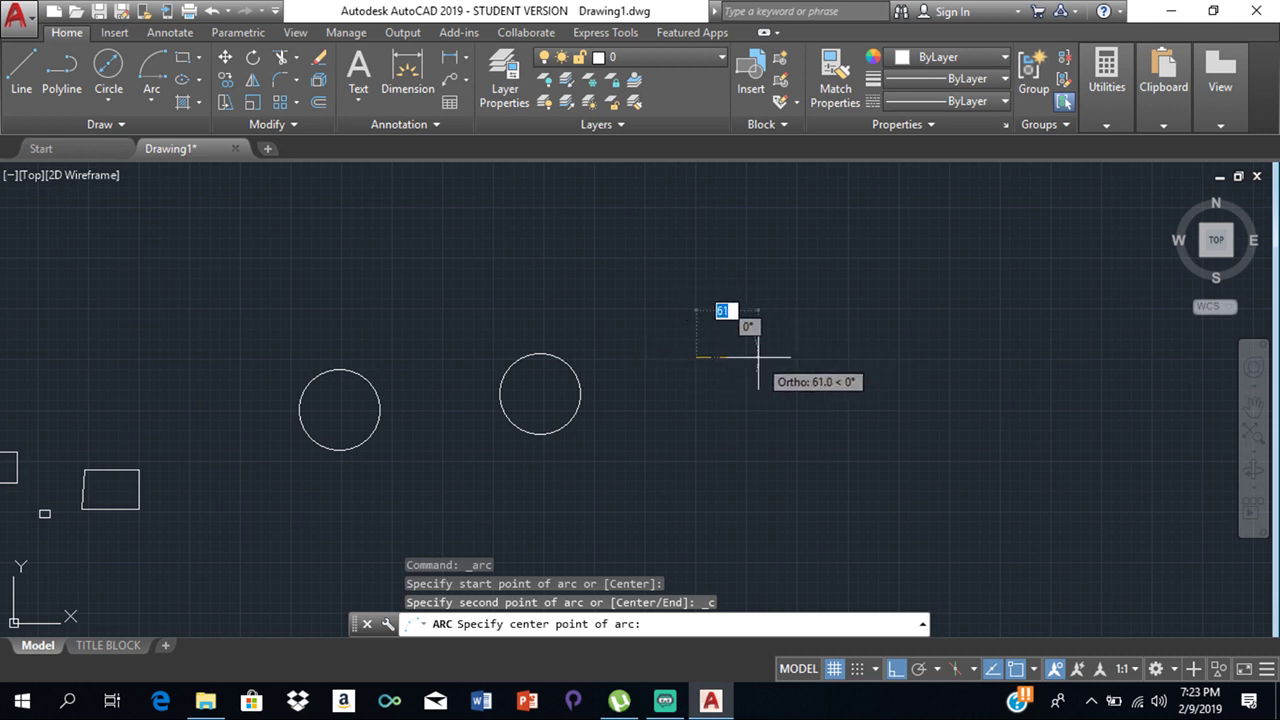
type("0")
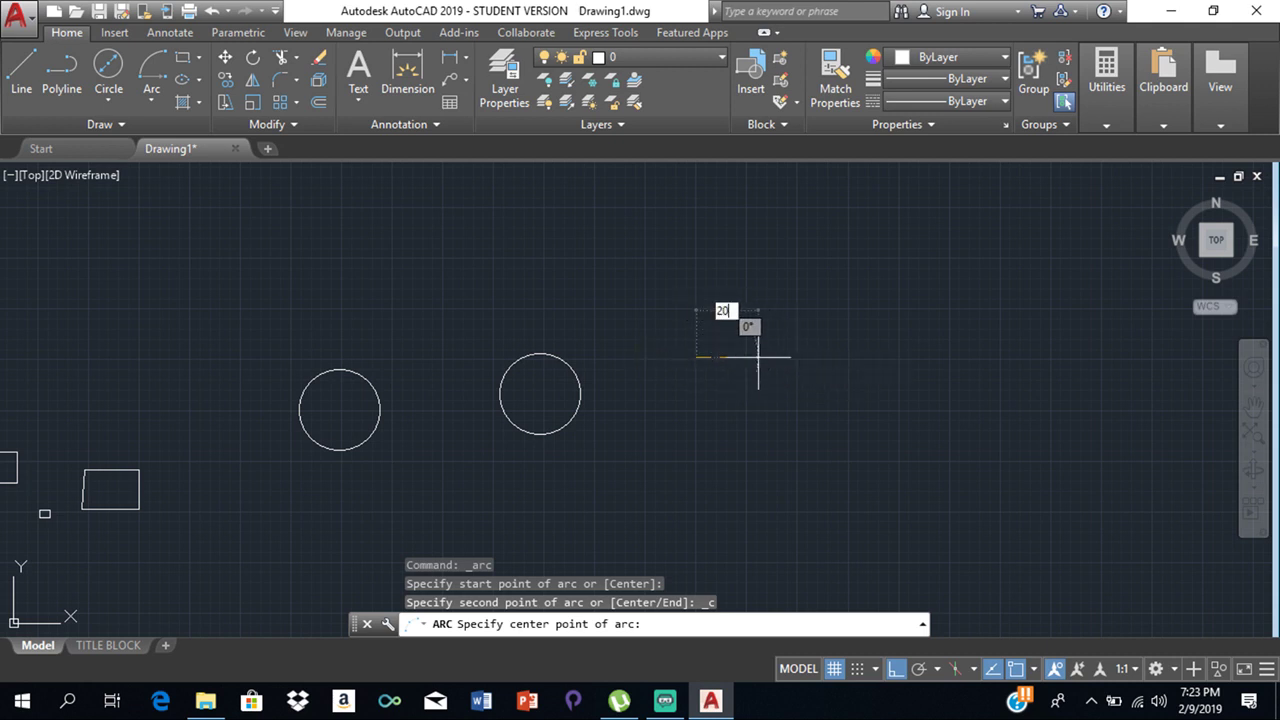
key("Return")
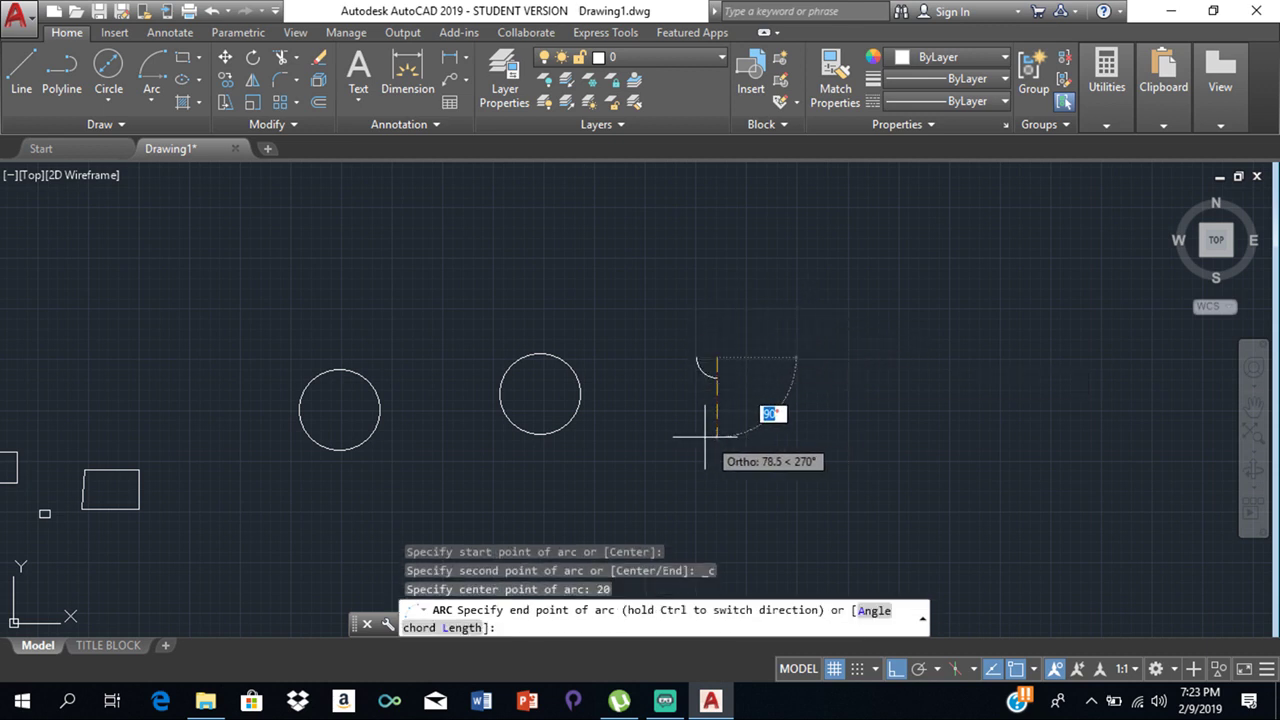
scroll(694, 362, "up", 8)
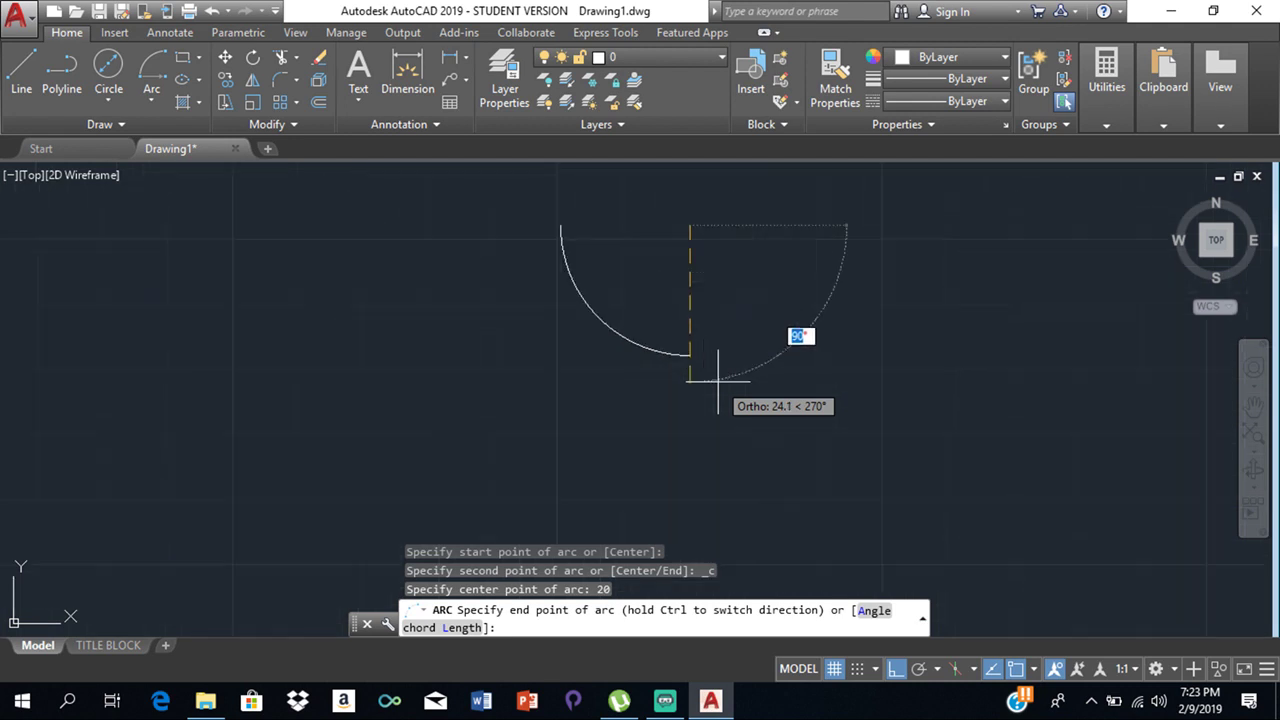
scroll(659, 345, "down", 8)
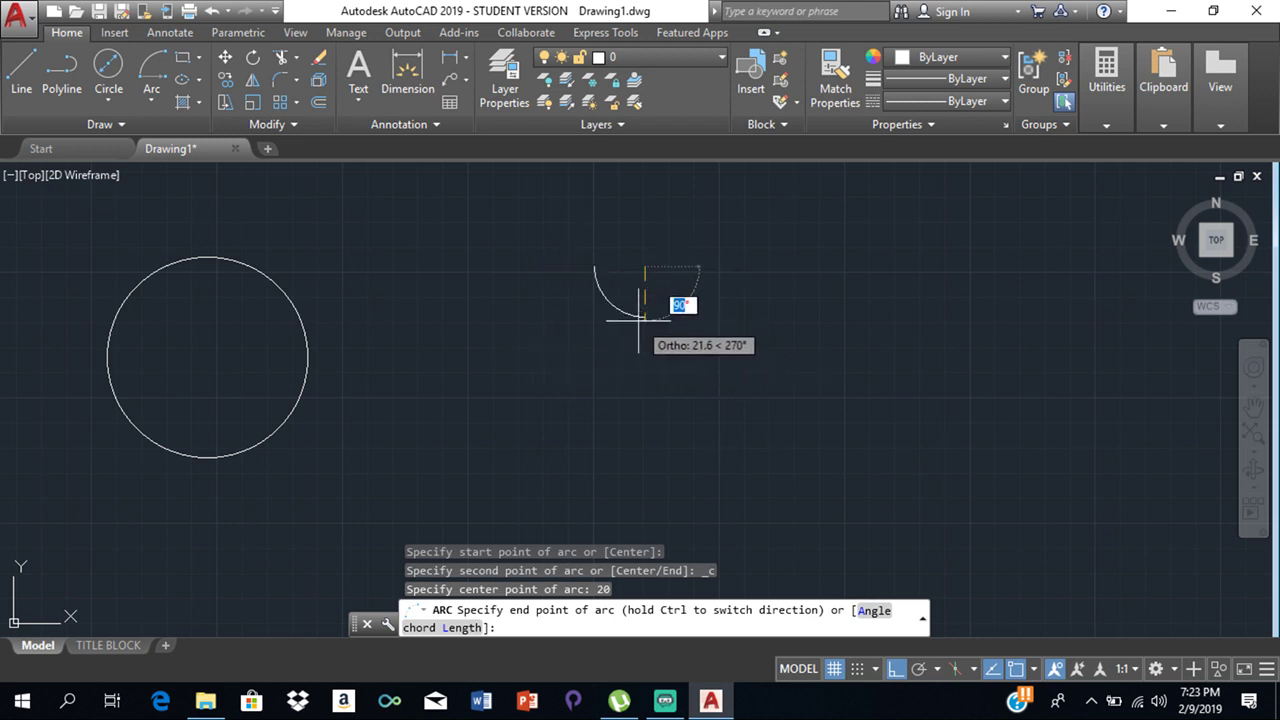
key("Return")
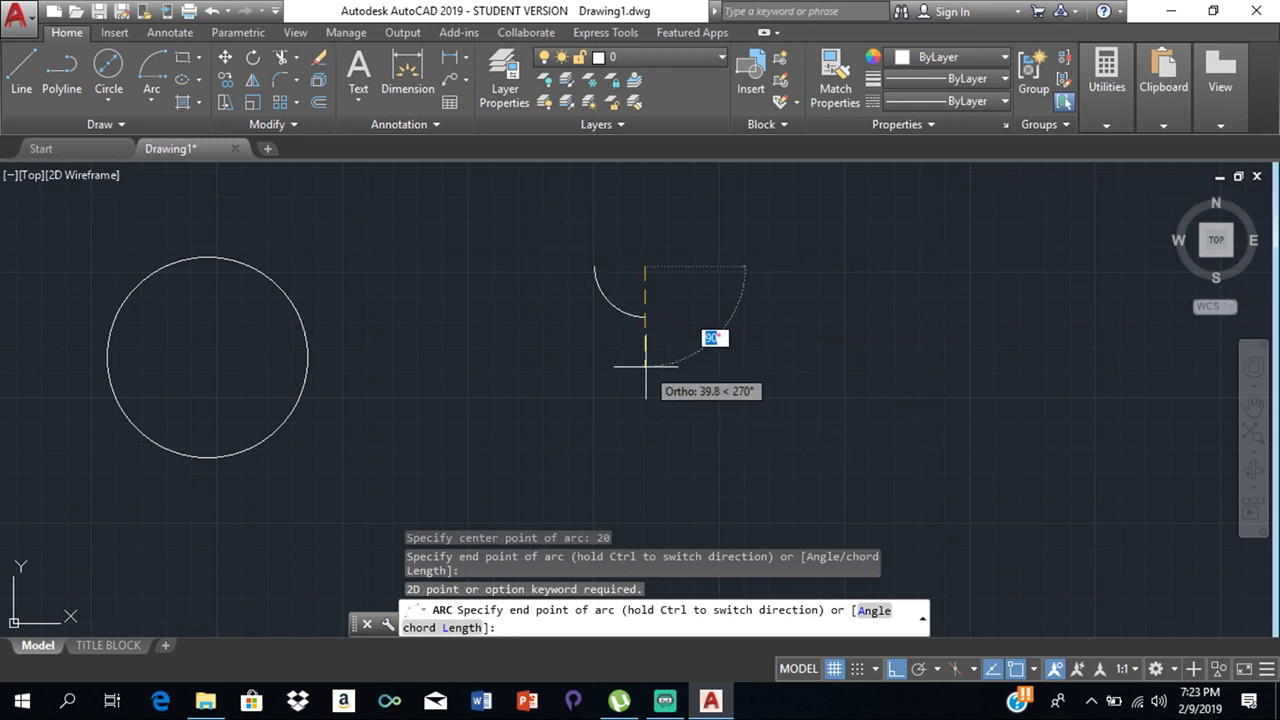
key("Return")
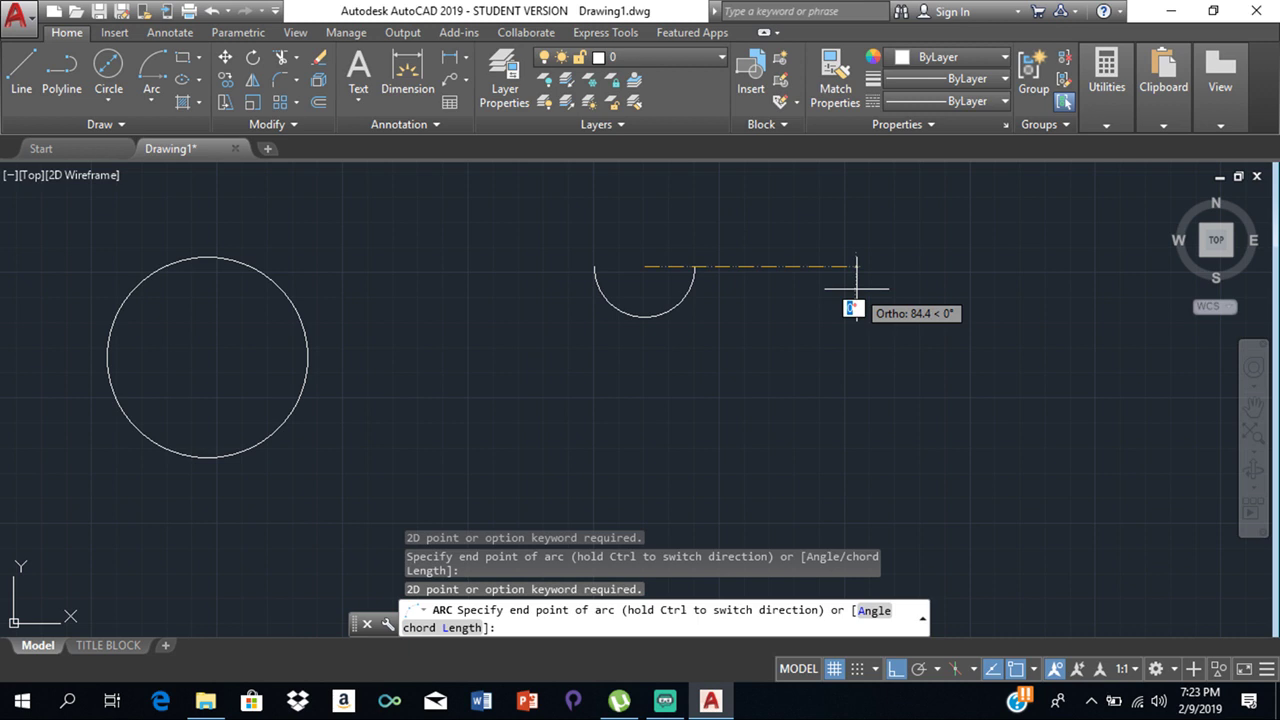
key("Escape")
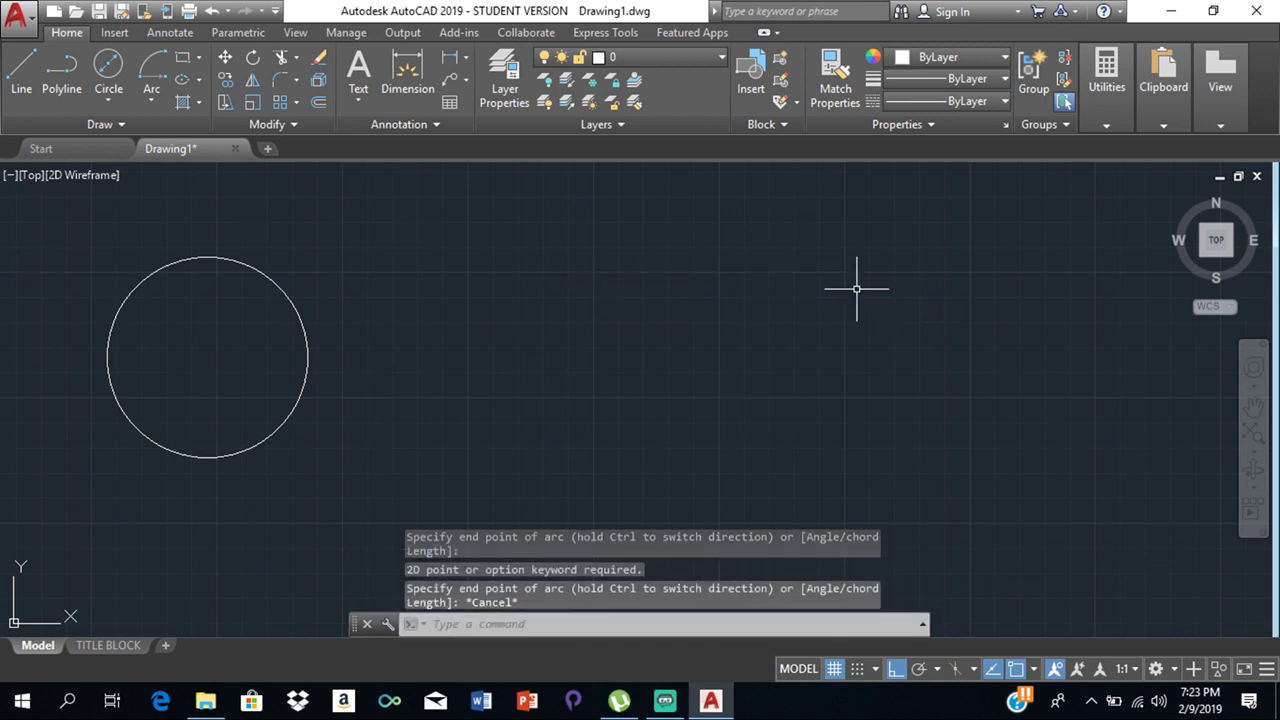
- Draw a quarter arc right of the second circle from start and center points, its center 20 units right of the start and its end below the center
left_click(152, 68)
left_click(483, 297)
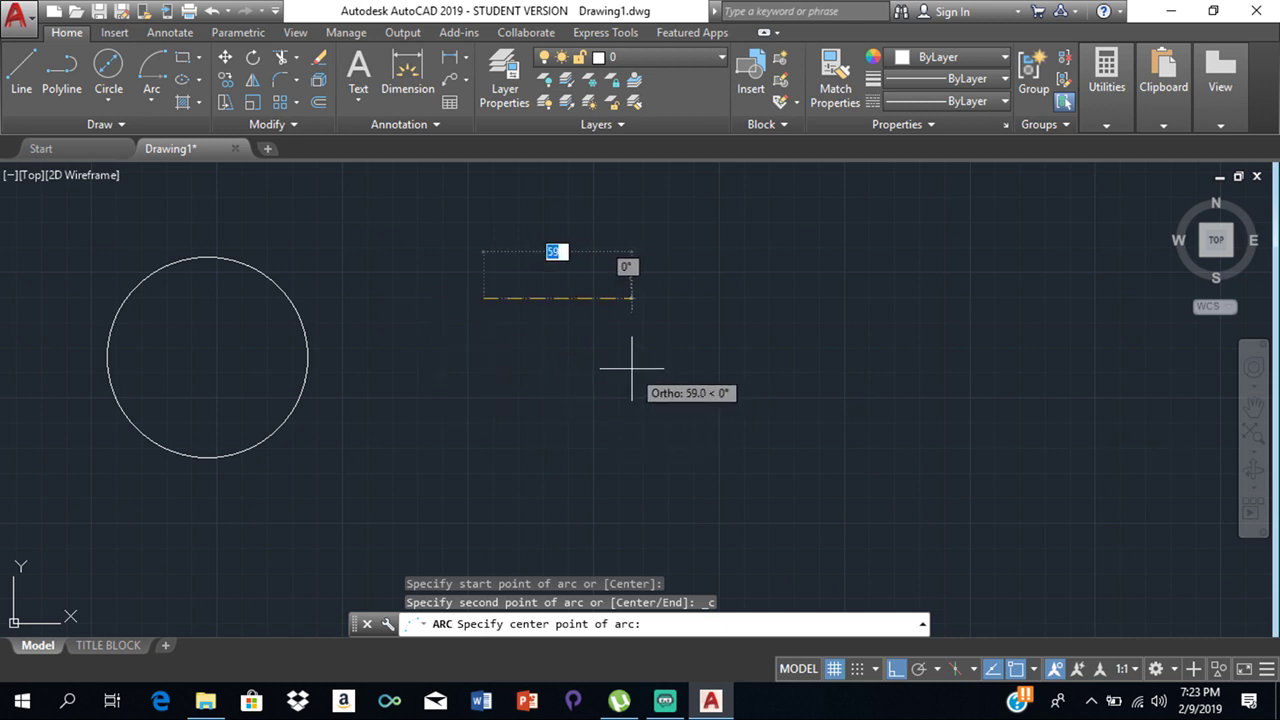
type("2")
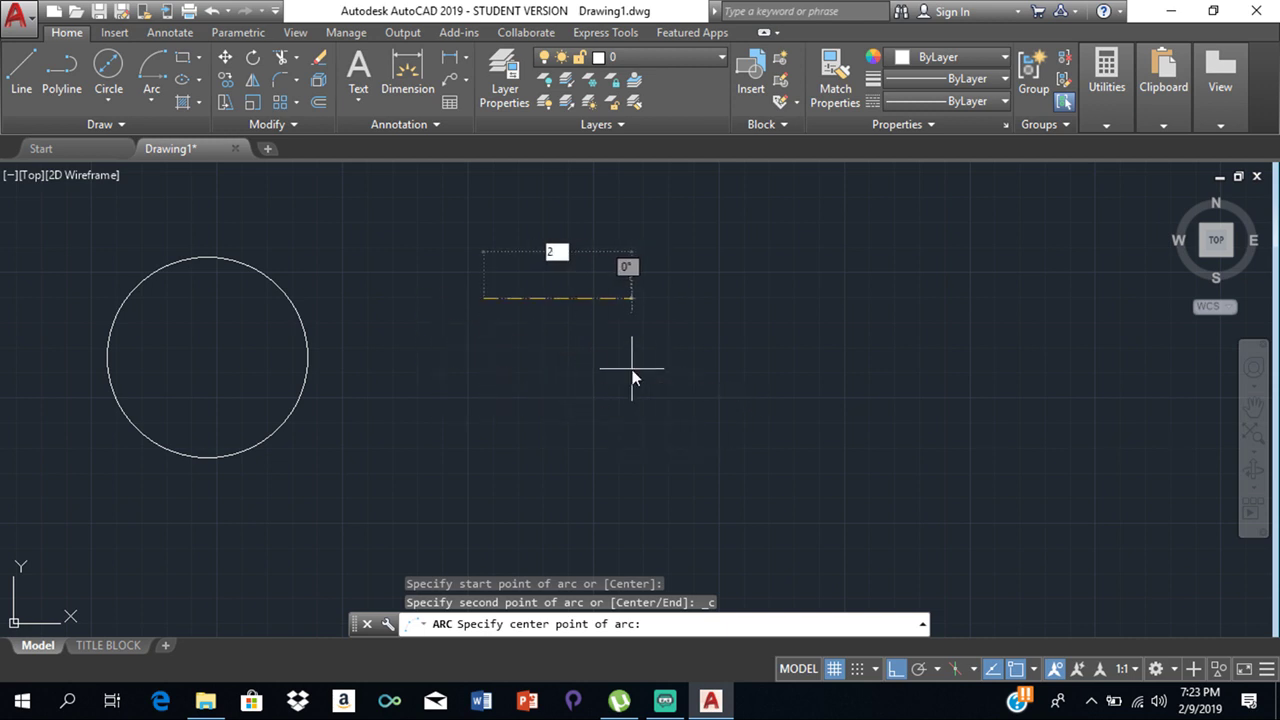
type("0")
key("Return")
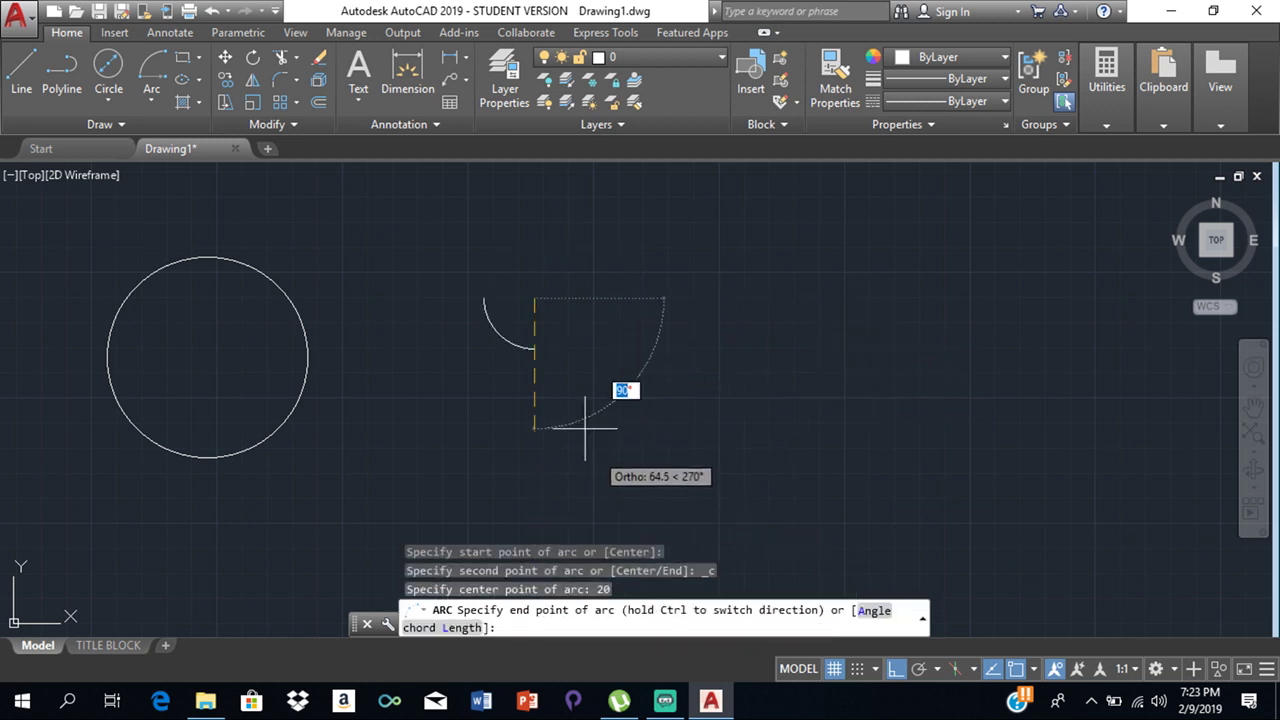
key("Escape")
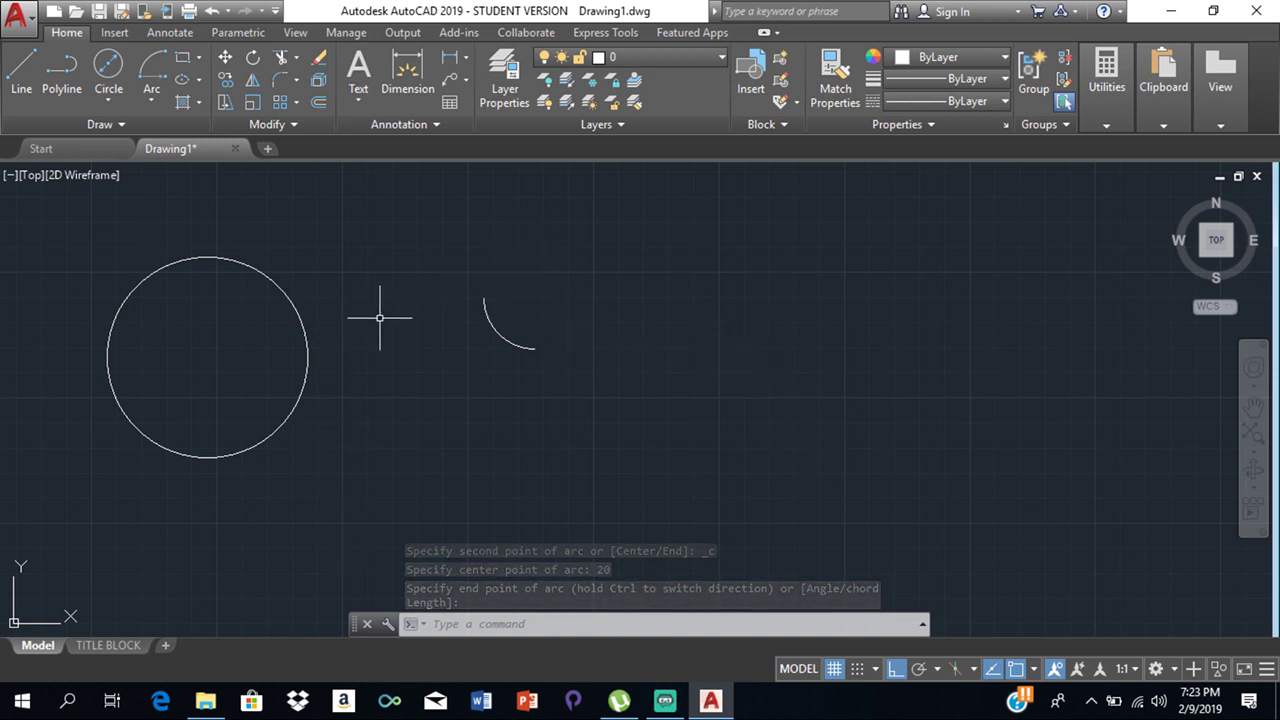
- Move the first circle by its center onto the center of the second circle
scroll(426, 336, "down", 7)
scroll(453, 321, "up", 4)
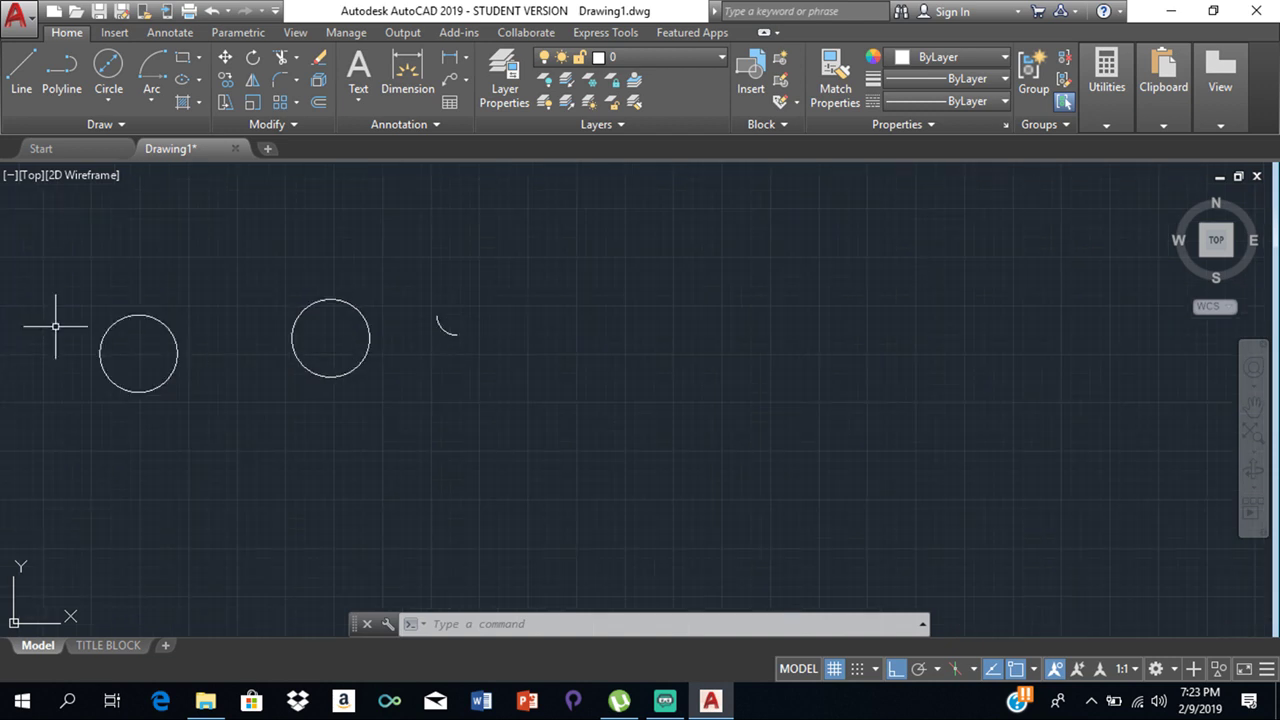
scroll(56, 326, "down", 6)
scroll(157, 329, "up", 3)
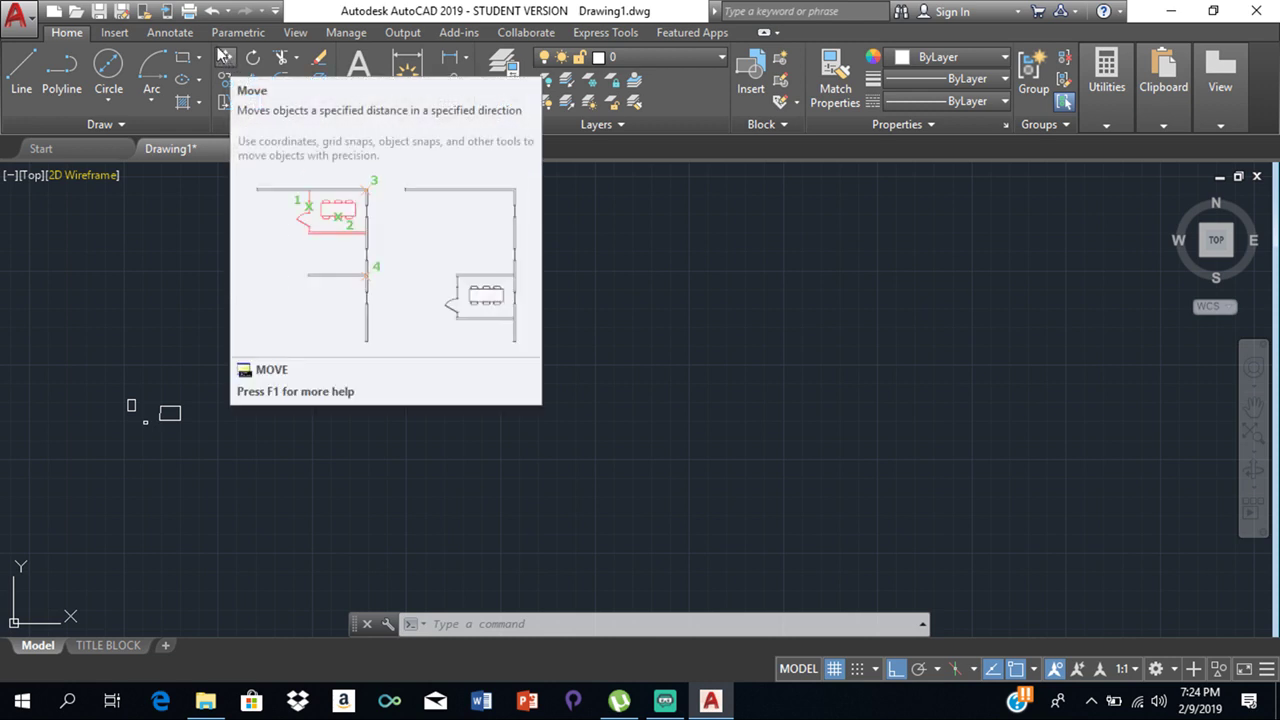
scroll(236, 386, "up", 3)
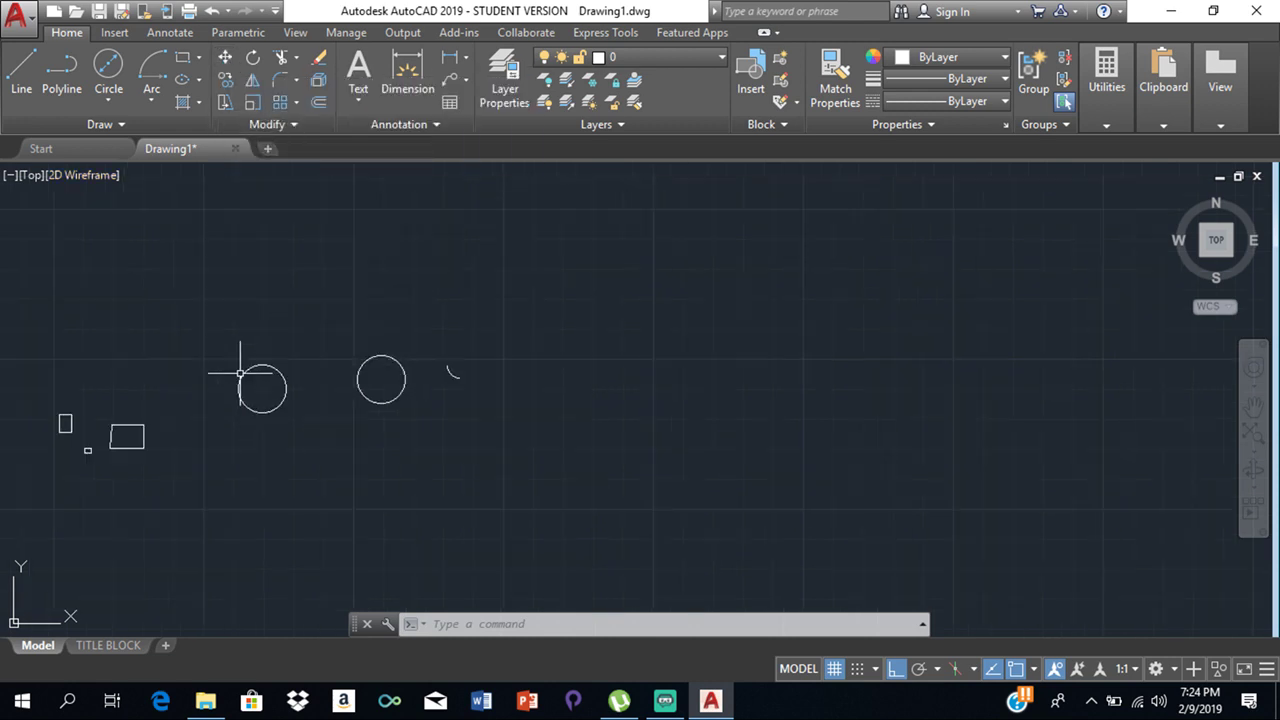
left_click(251, 366)
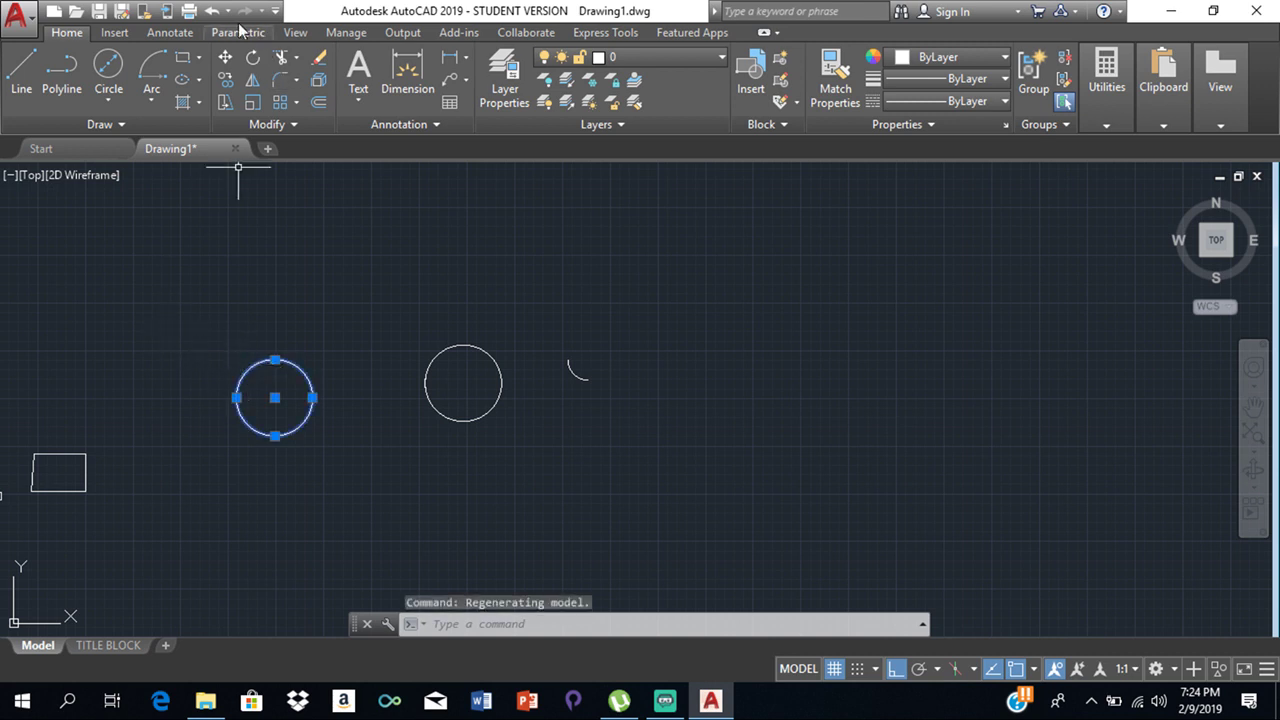
left_click(225, 58)
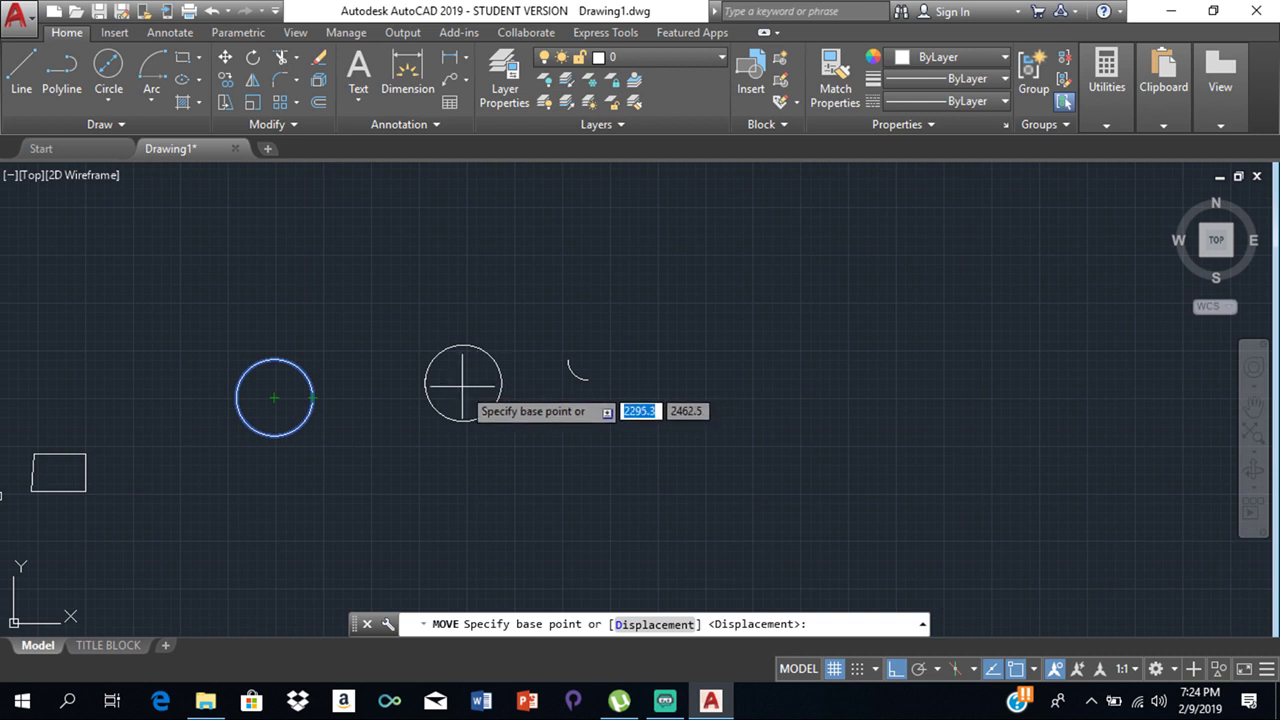
left_click(273, 398)
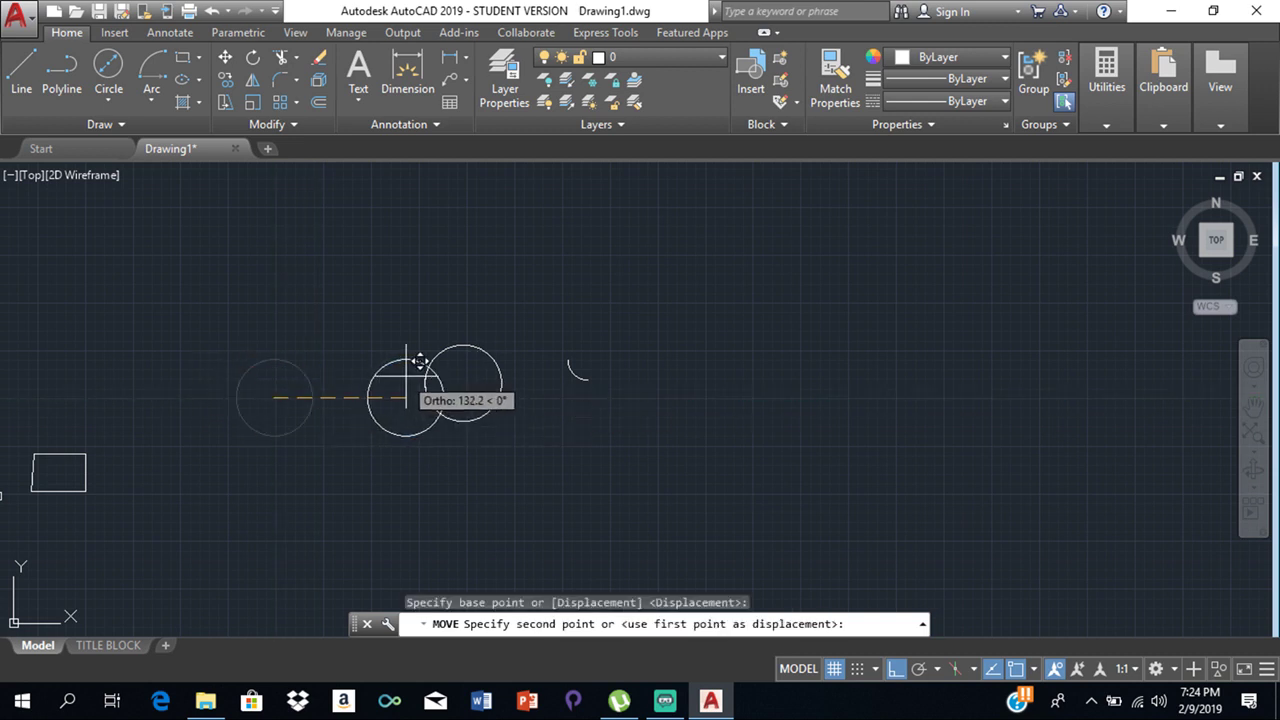
left_click(462, 383)
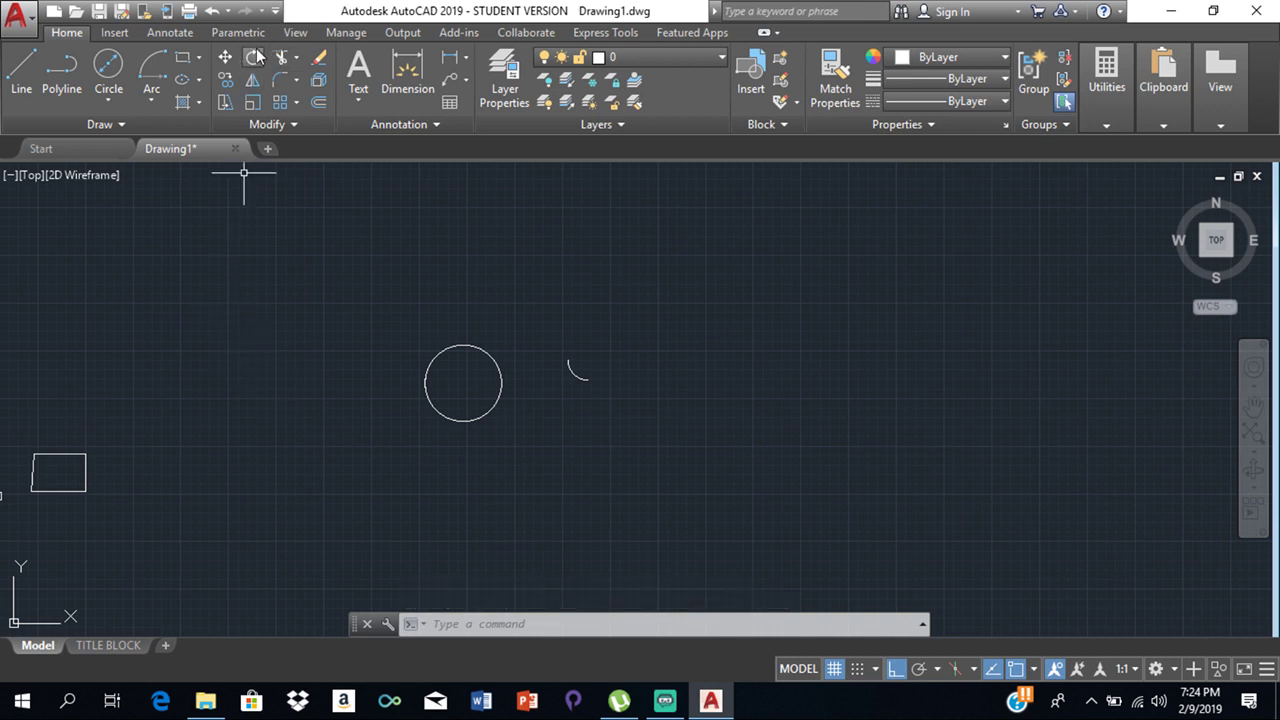
- Rotate the larger four-sided polyline a quarter turn counterclockwise about a base point at its middle
scroll(111, 443, "down", 2)
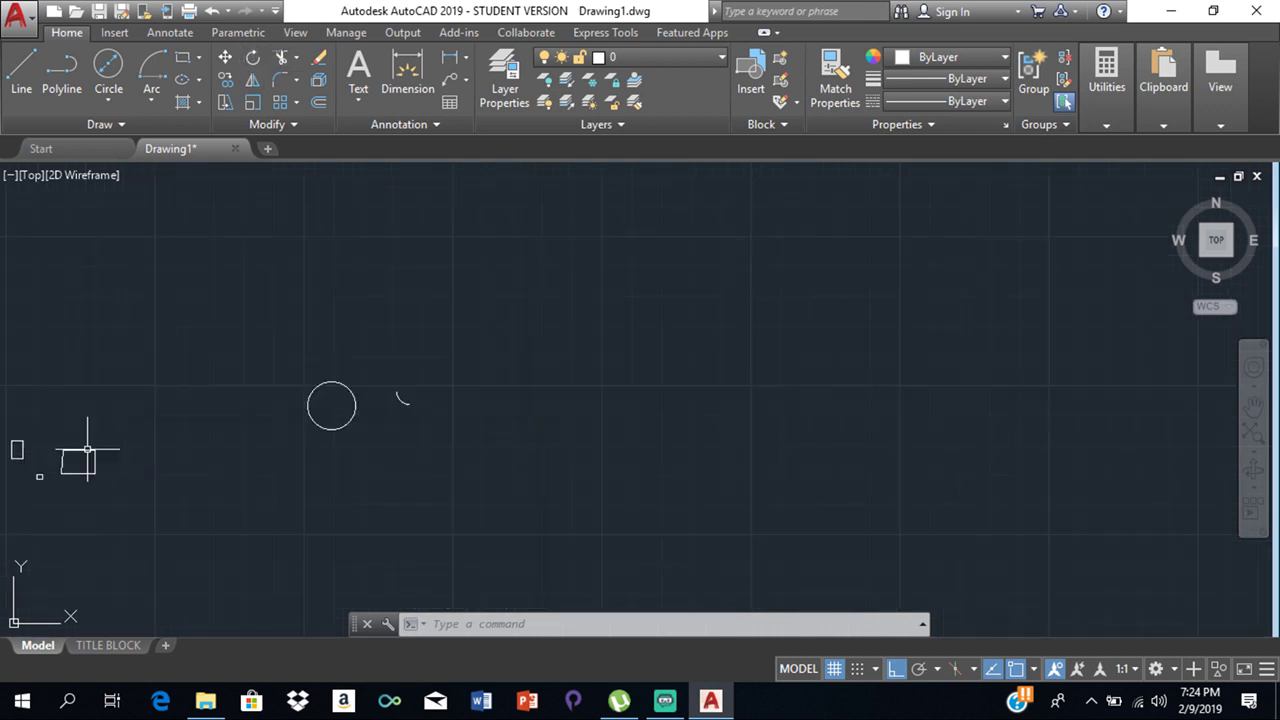
scroll(88, 451, "up", 4)
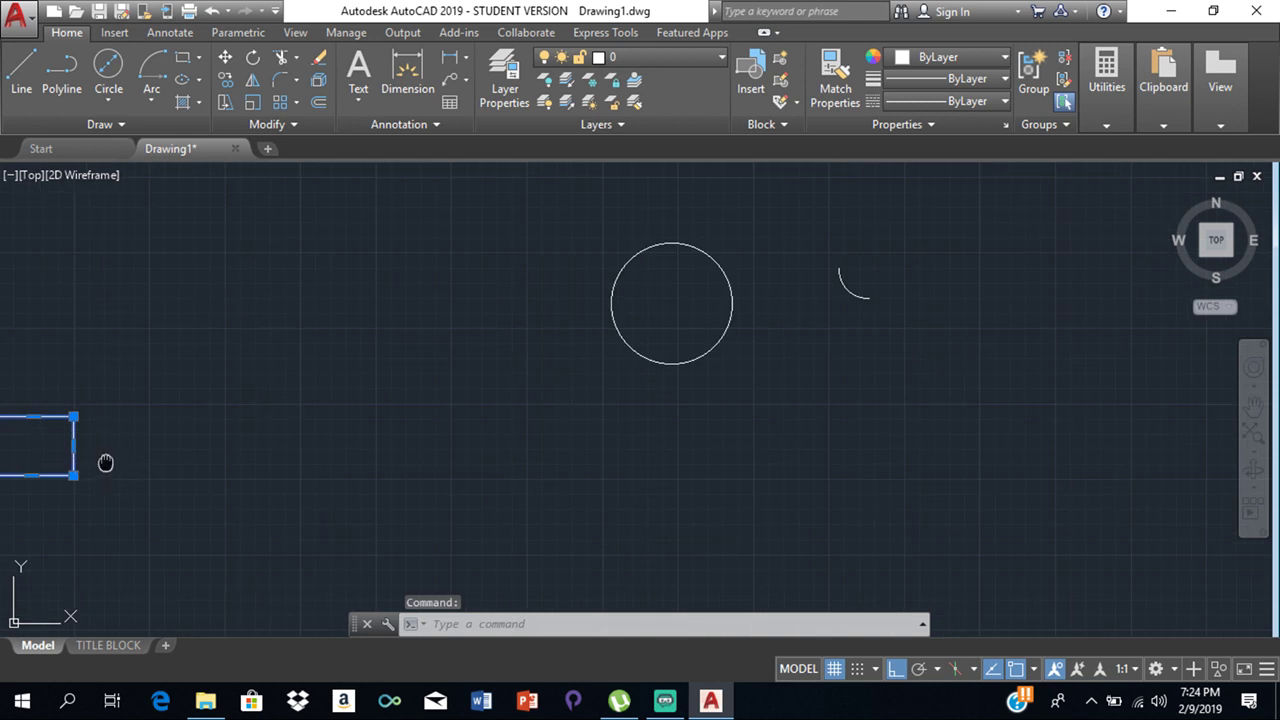
middle_click_drag(106, 460, 200, 454)
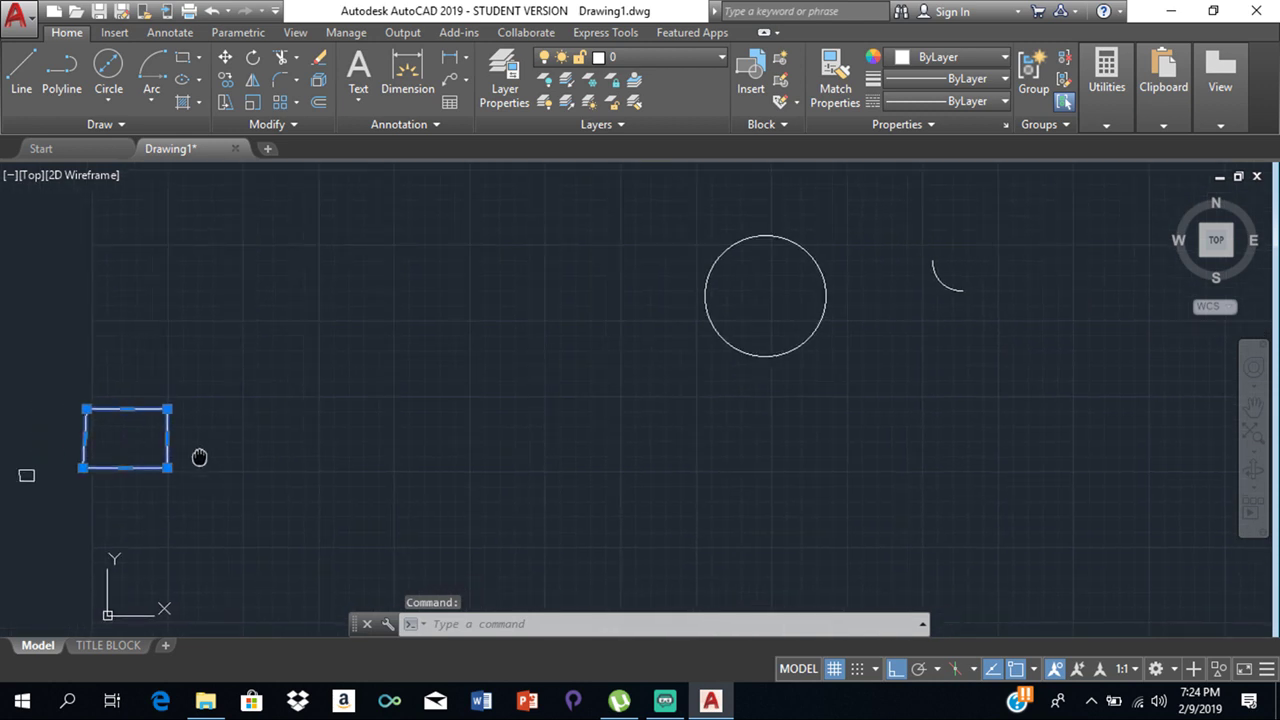
left_click(252, 56)
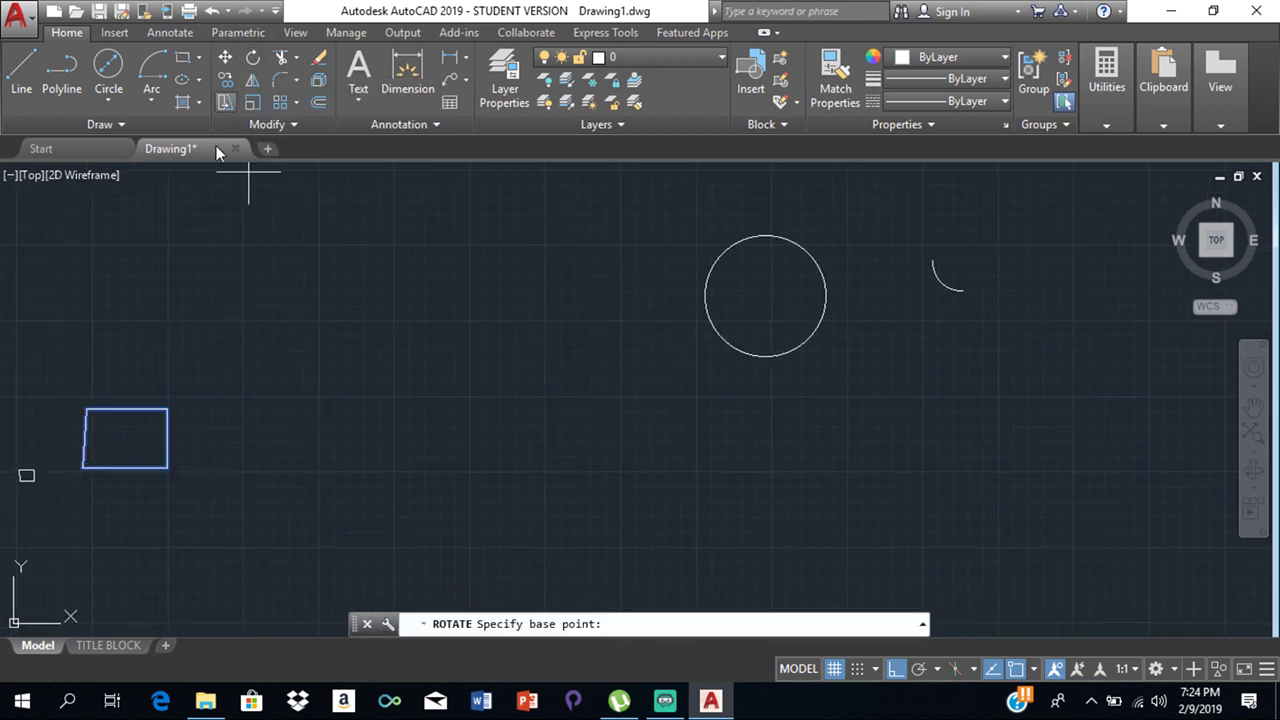
left_click(125, 438)
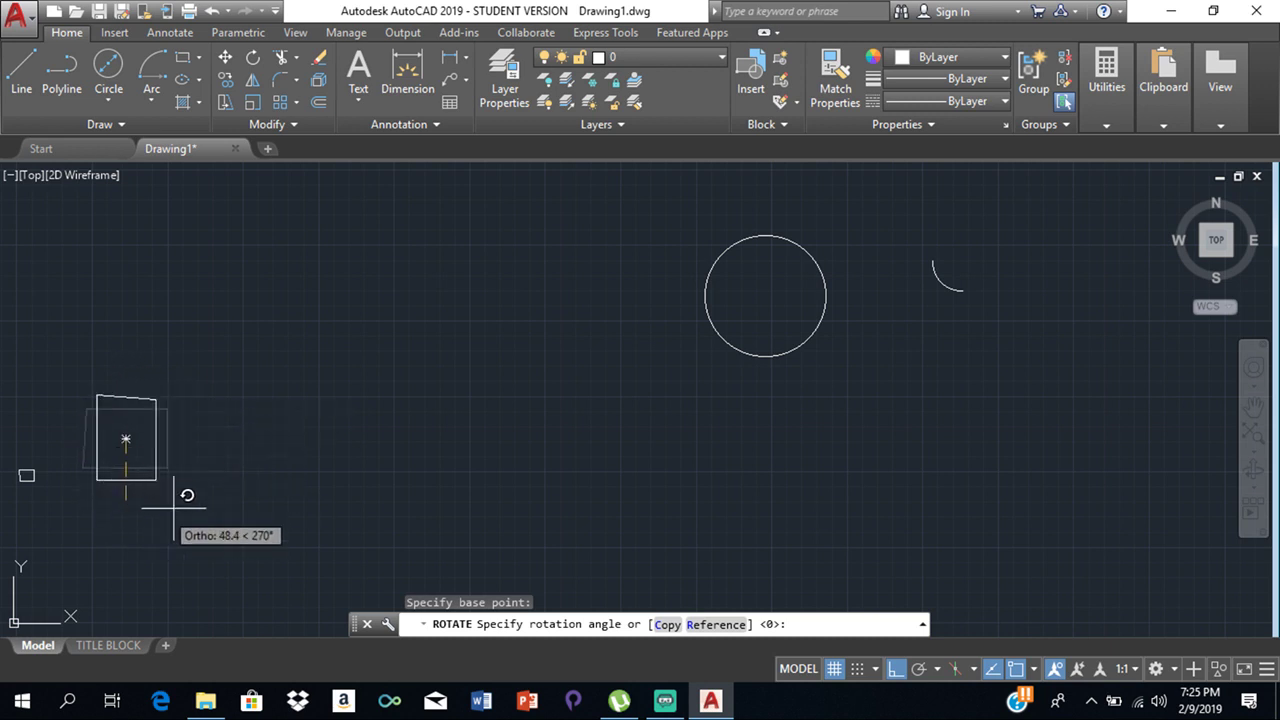
left_click(143, 351)
scroll(69, 495, "up", 6)
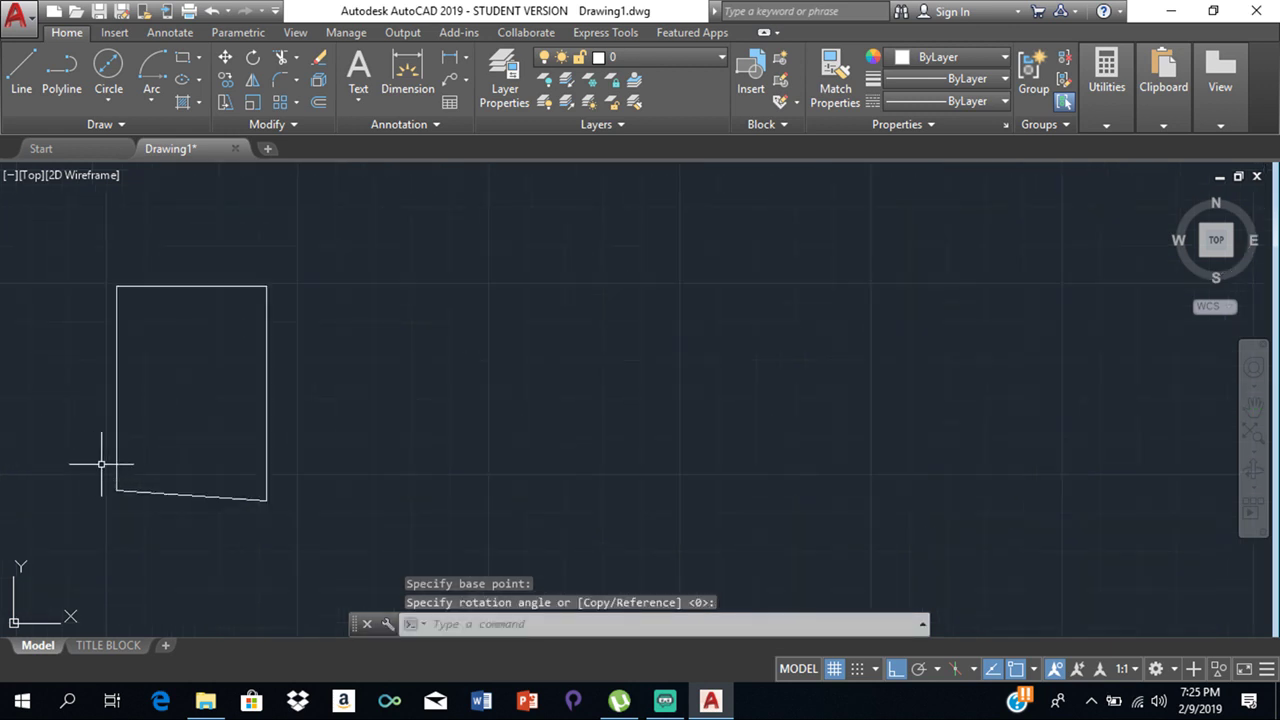
- Trim away the two vertical sides of the rotated four-sided polyline, using all objects as cutting edges
scroll(149, 466, "down", 4)
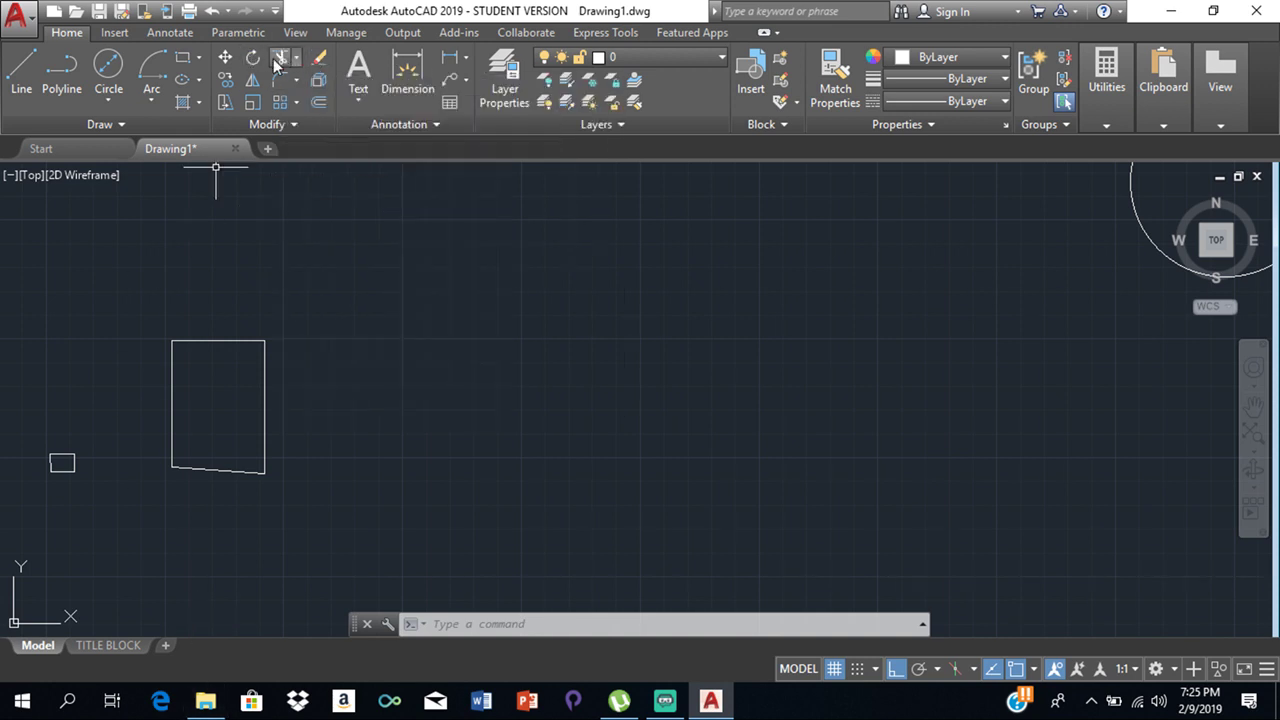
left_click(279, 63)
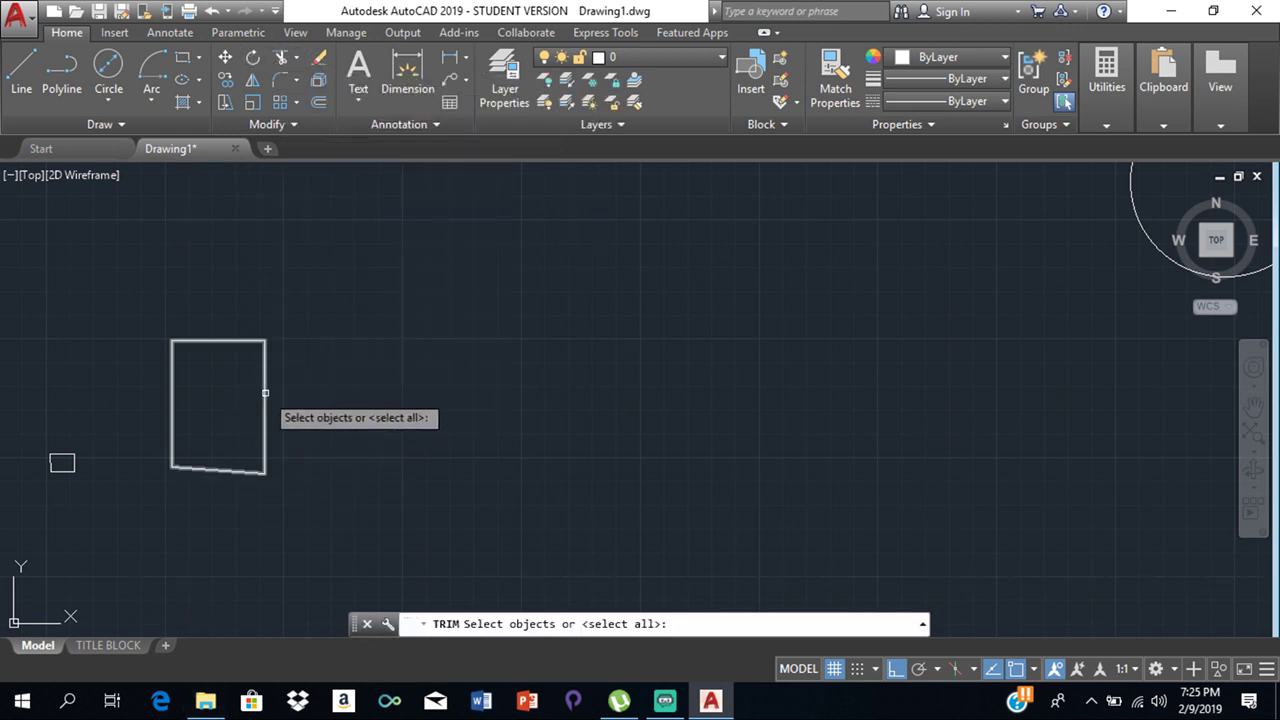
key("Return")
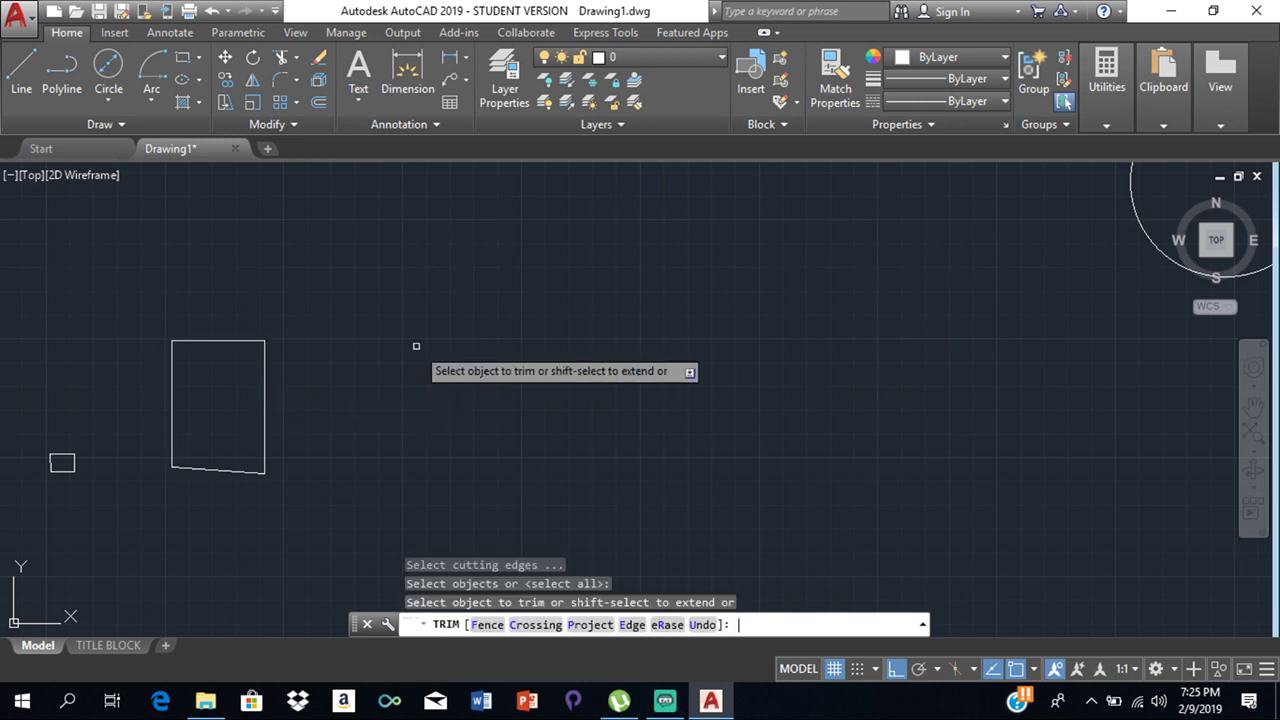
scroll(416, 346, "up", 2)
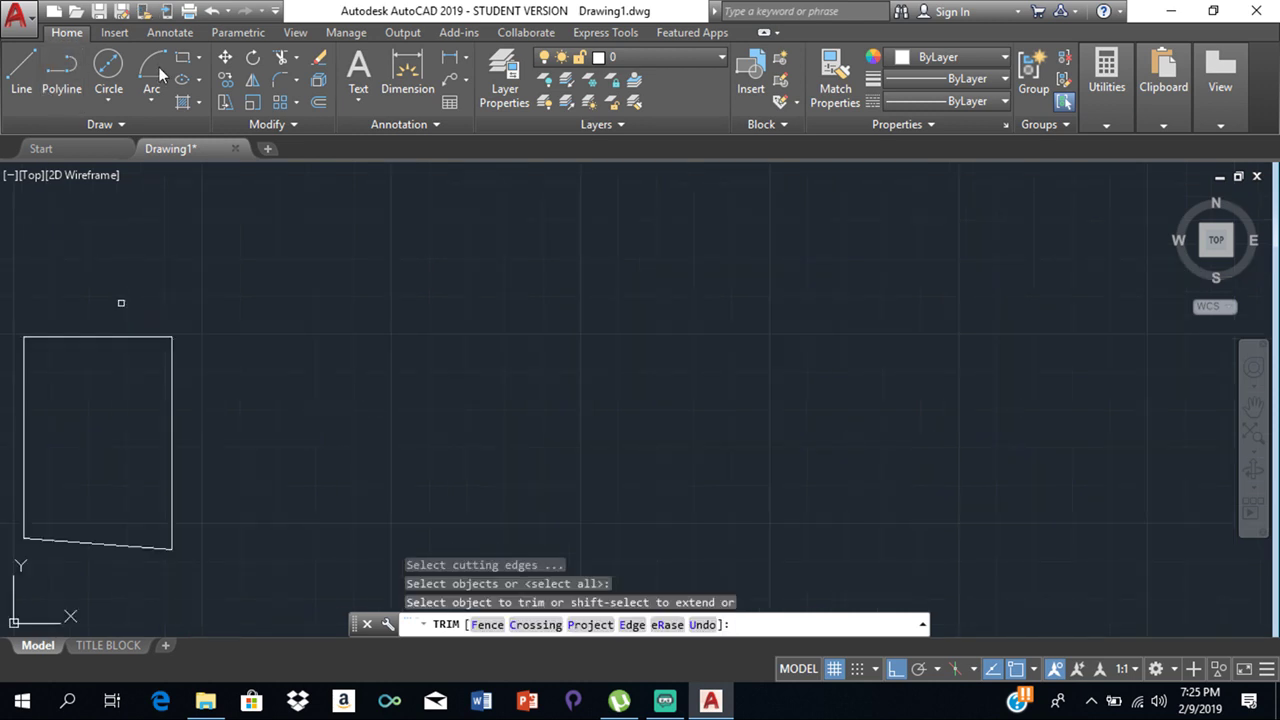
left_click(170, 421)
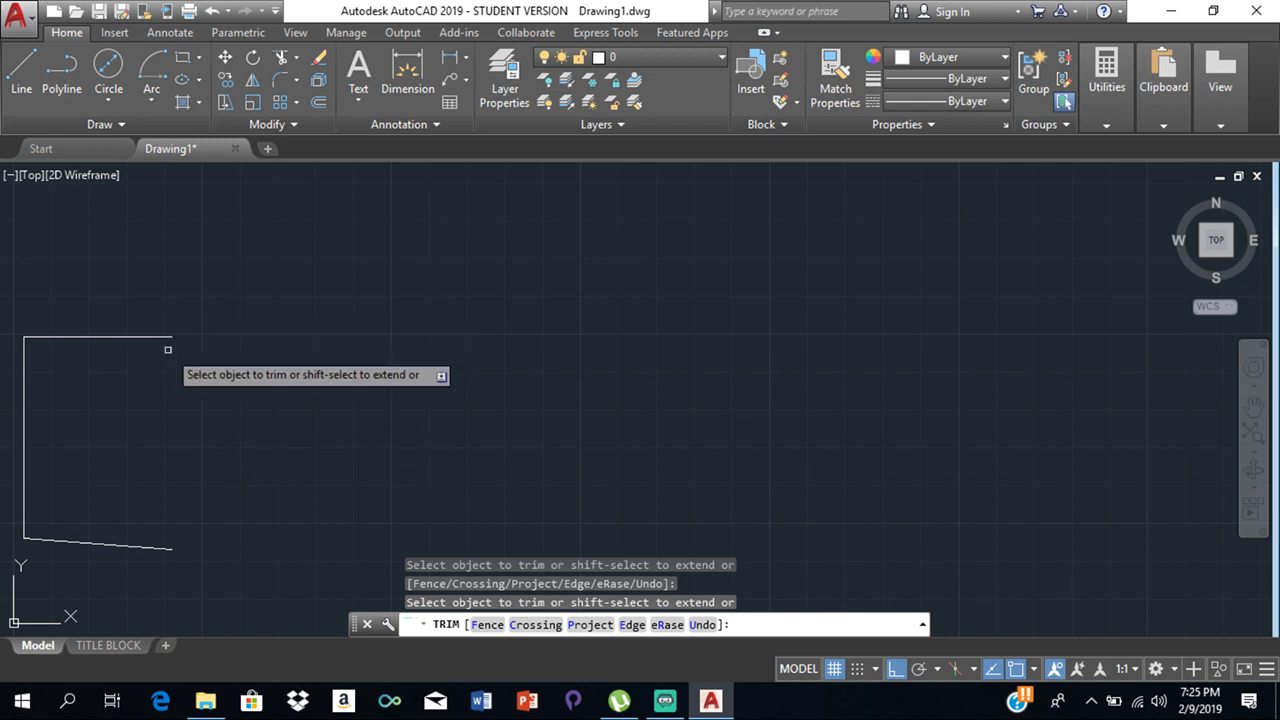
middle_click_drag(100, 428, 236, 404)
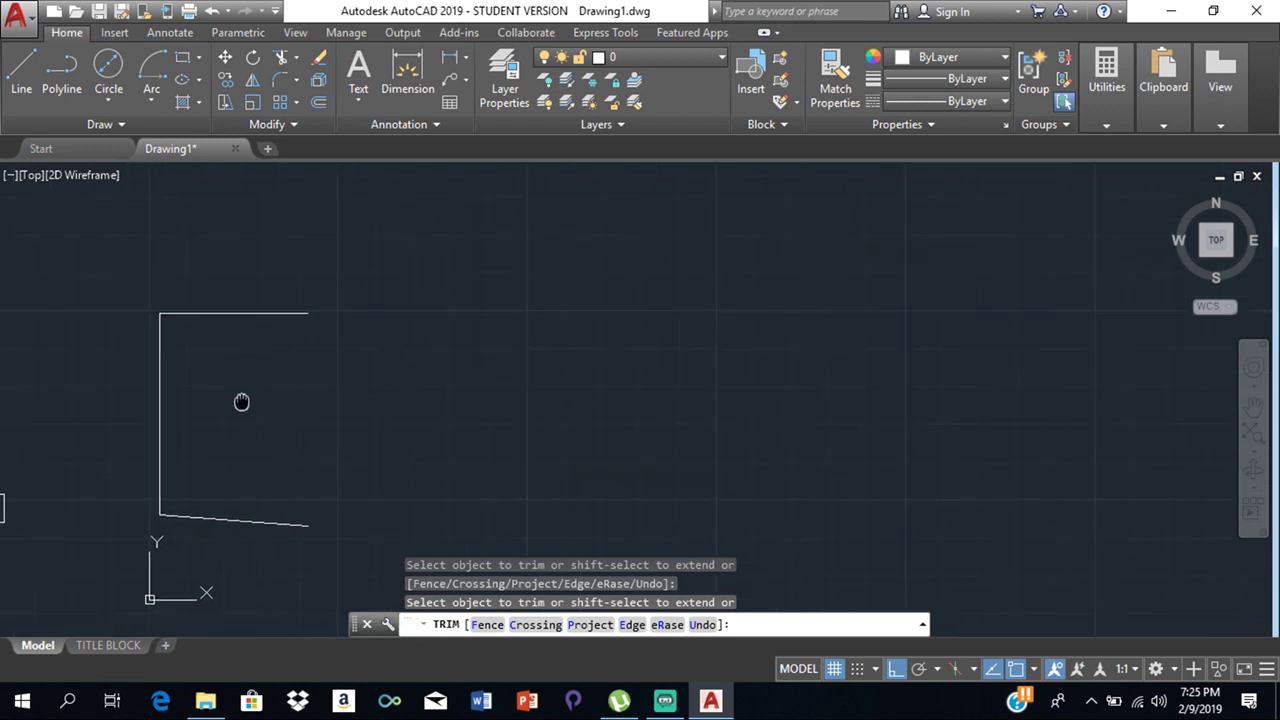
left_click(158, 384)
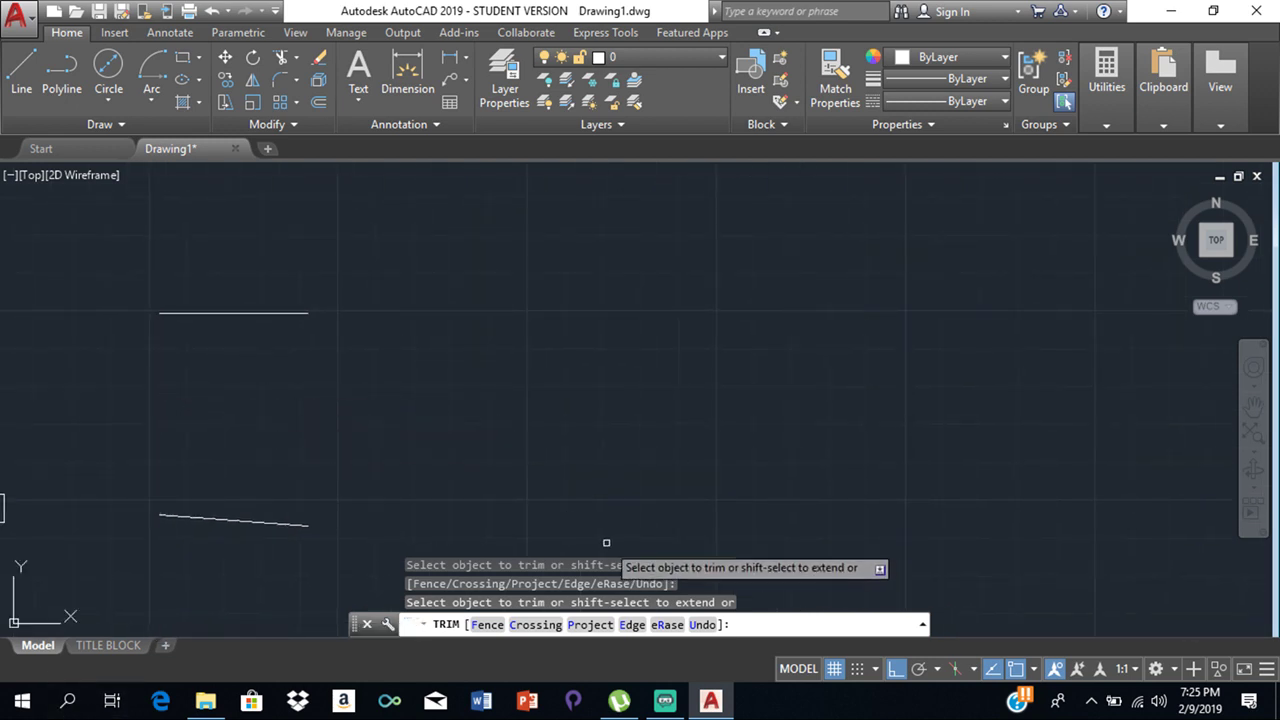
scroll(160, 355, "down", 5)
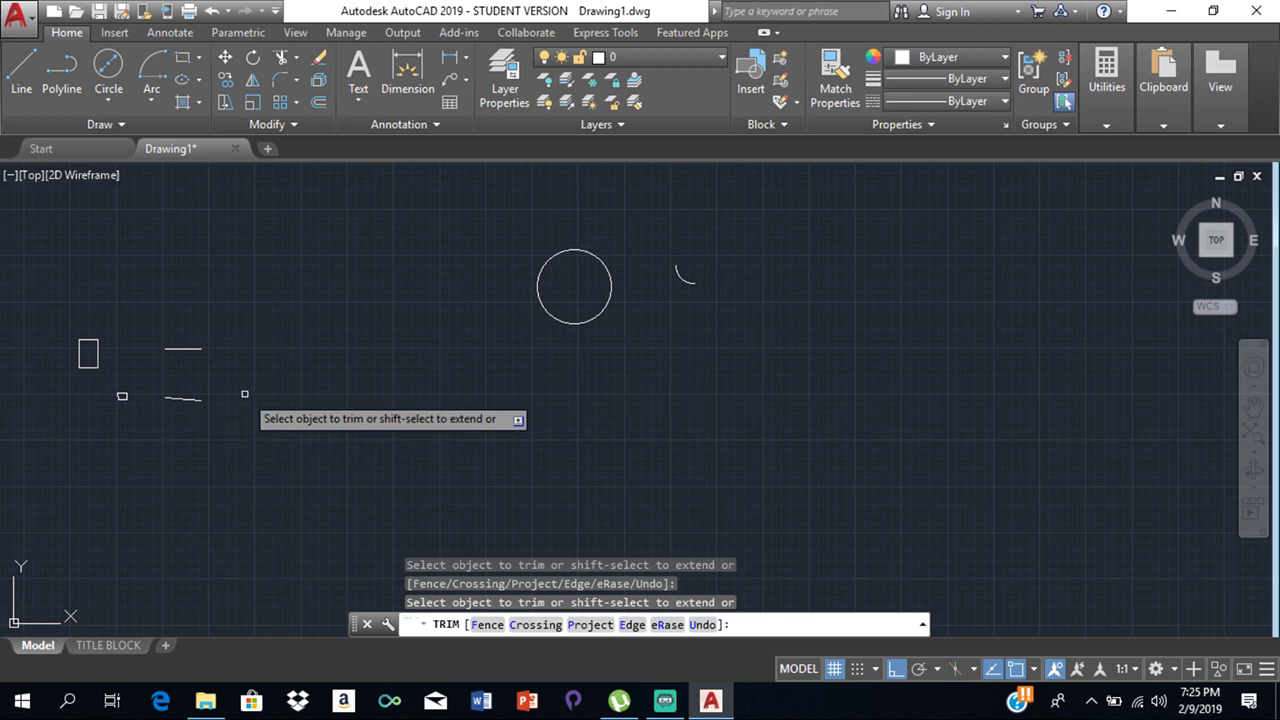
key("Escape")
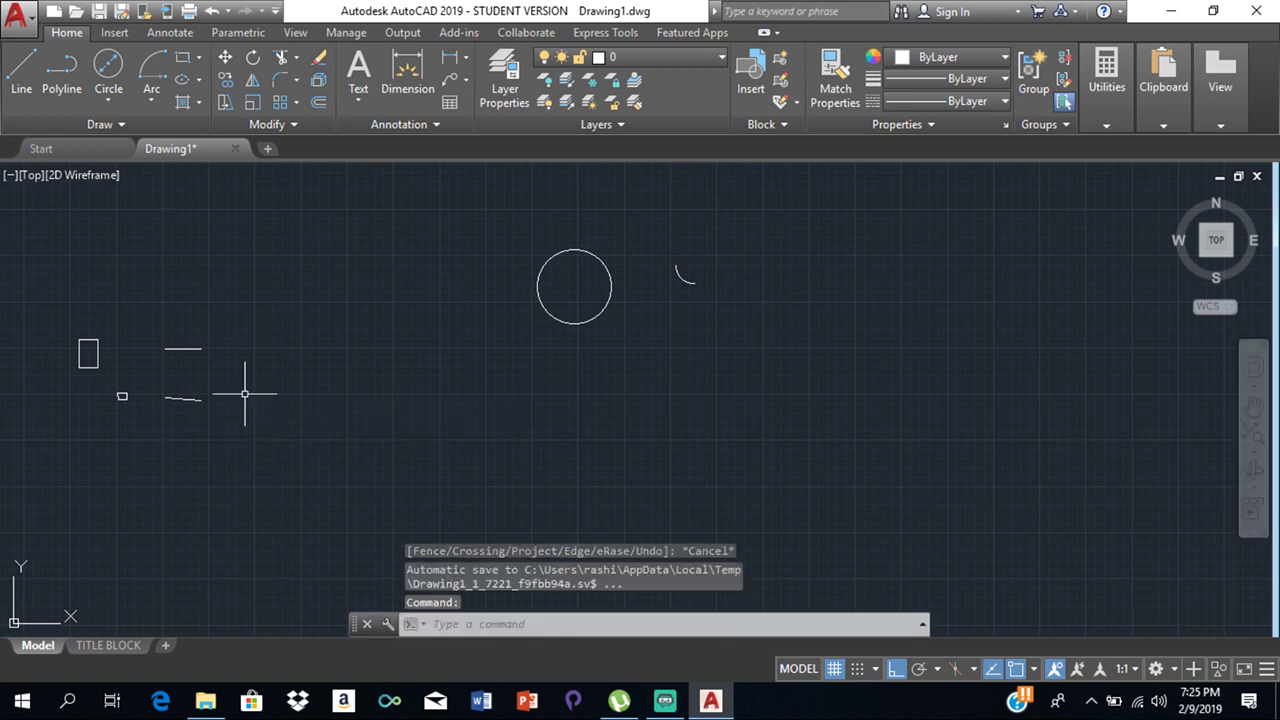
- Trim away the bottom and top sides of the upright rectangle, using all objects as cutting edges, and finish trimming
type("tr")
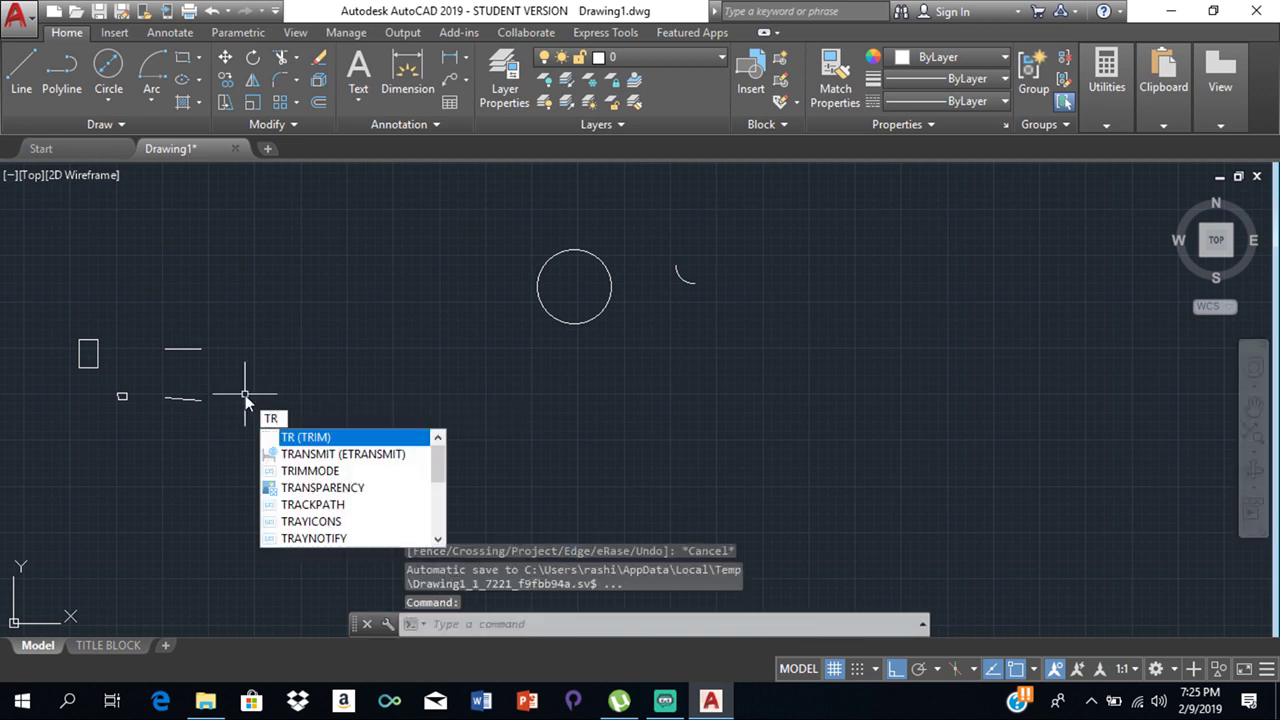
key("Return")
key("Return")
scroll(120, 390, "up", 2)
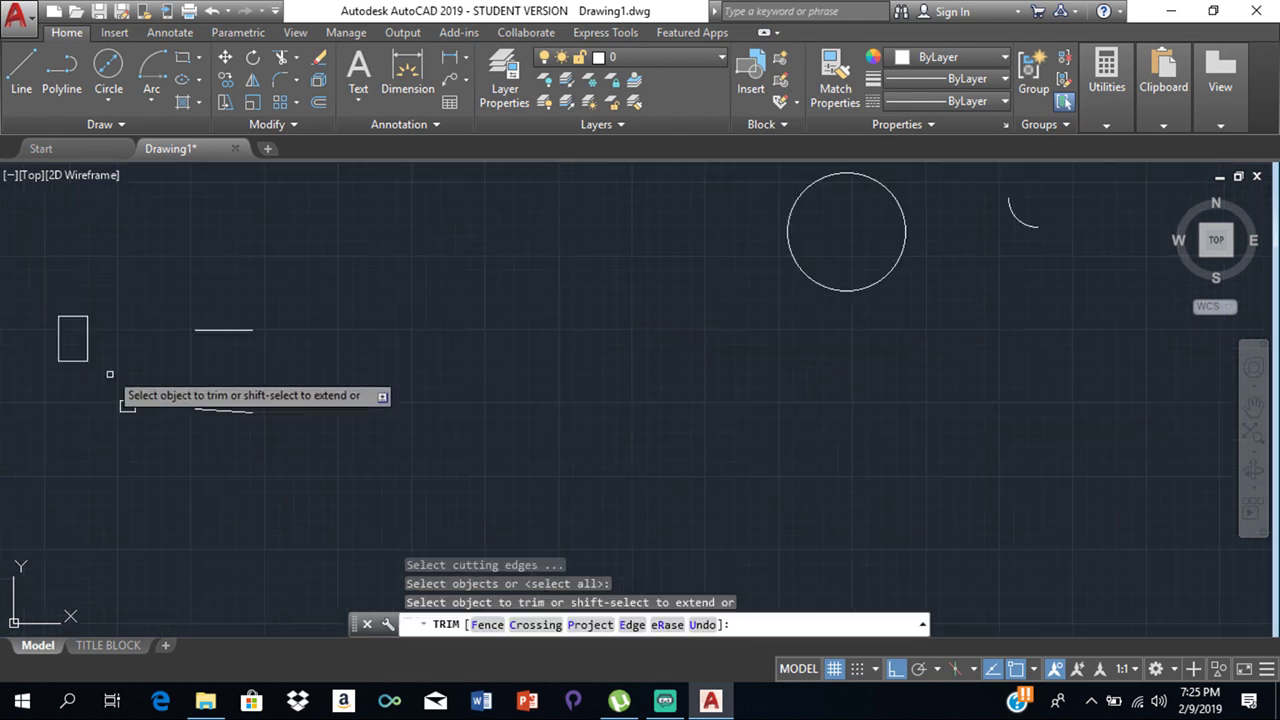
scroll(110, 374, "up", 3)
middle_click_drag(111, 357, 354, 357)
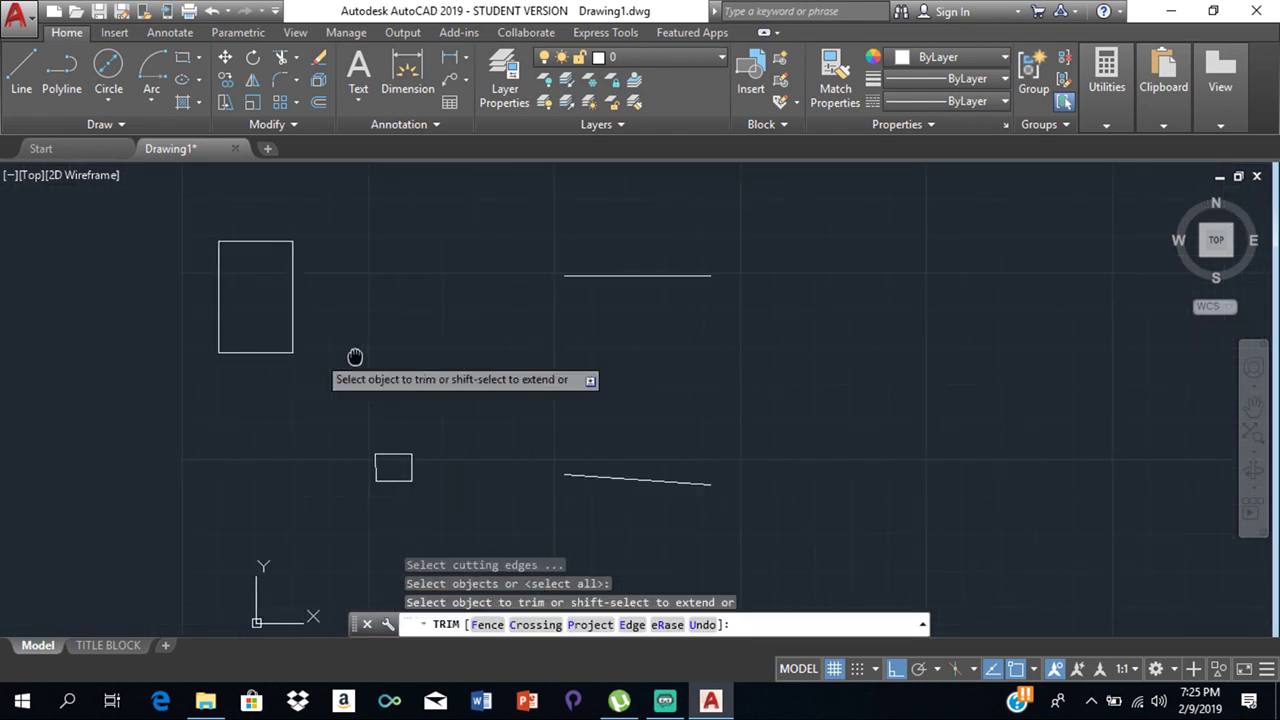
left_click(239, 350)
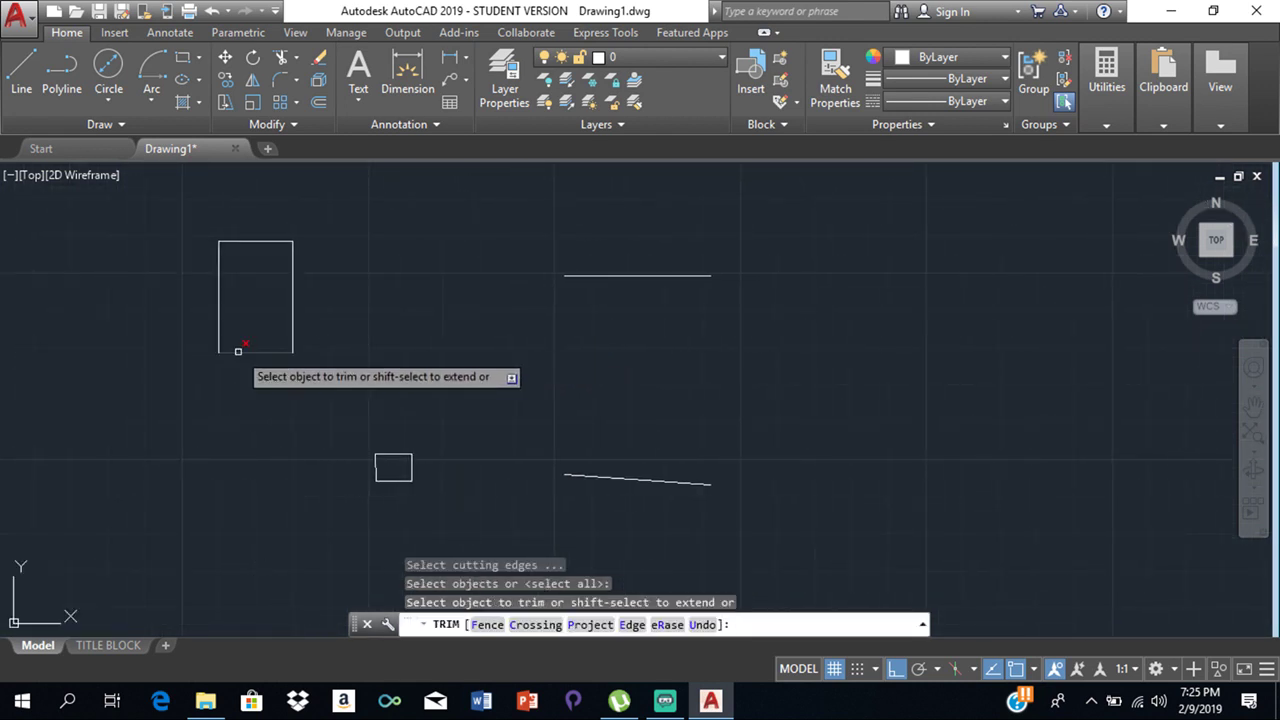
left_click(263, 244)
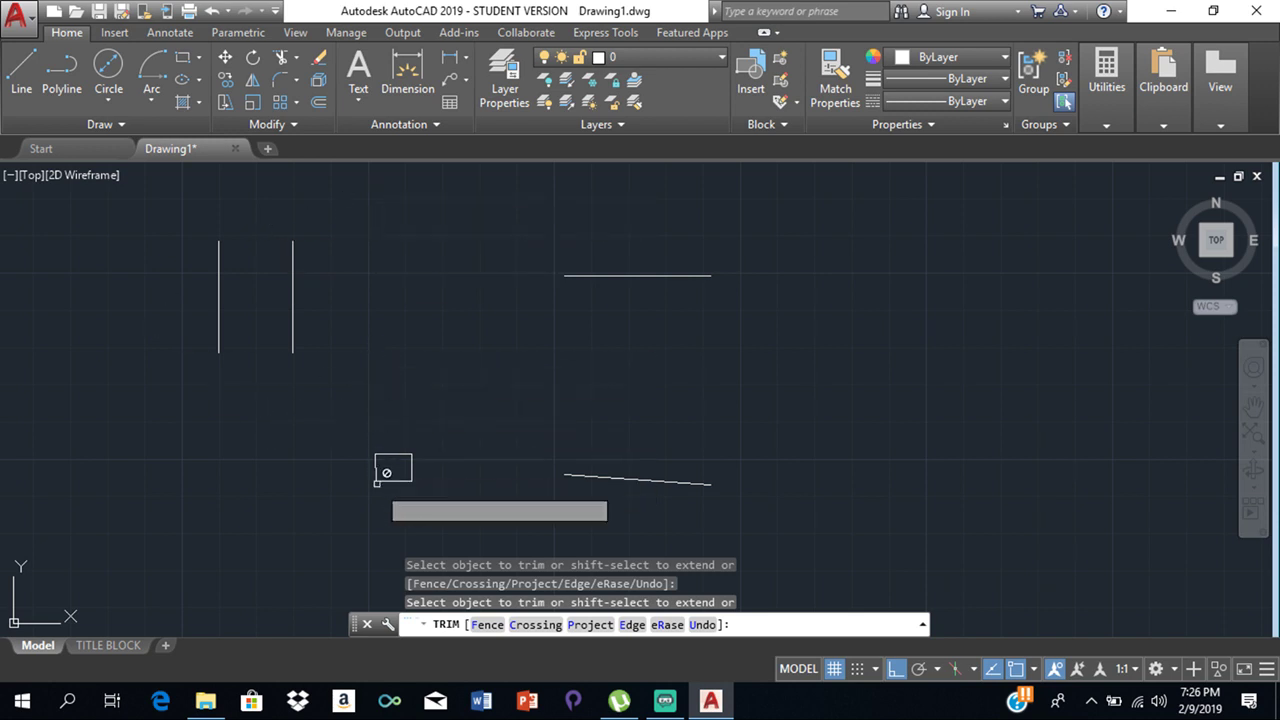
scroll(387, 472, "up", 2)
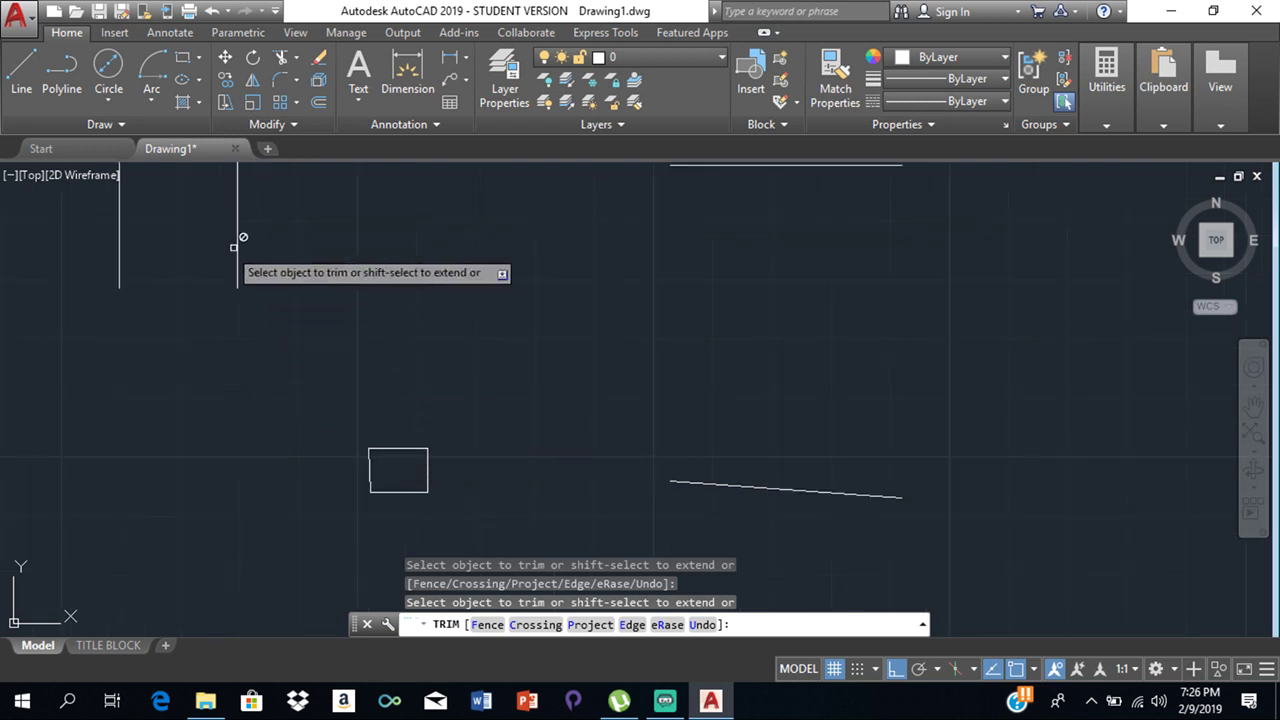
middle_click_drag(242, 289, 248, 294)
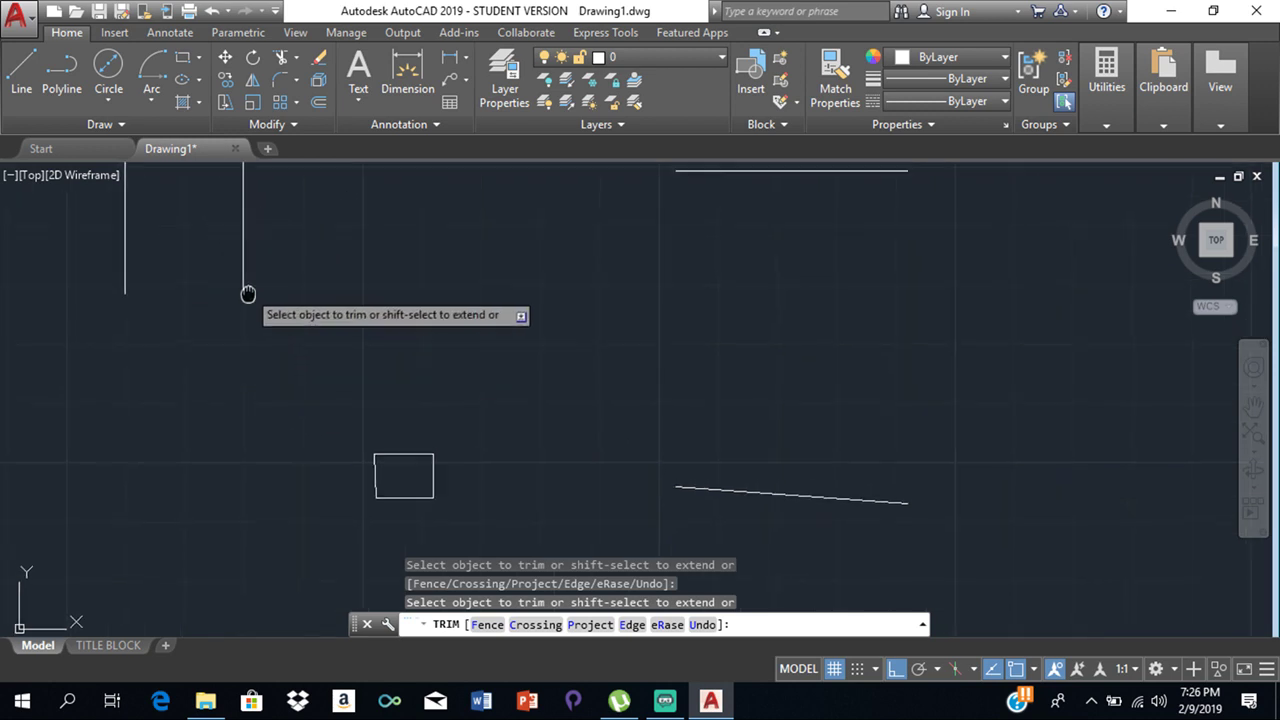
scroll(240, 320, "down", 2)
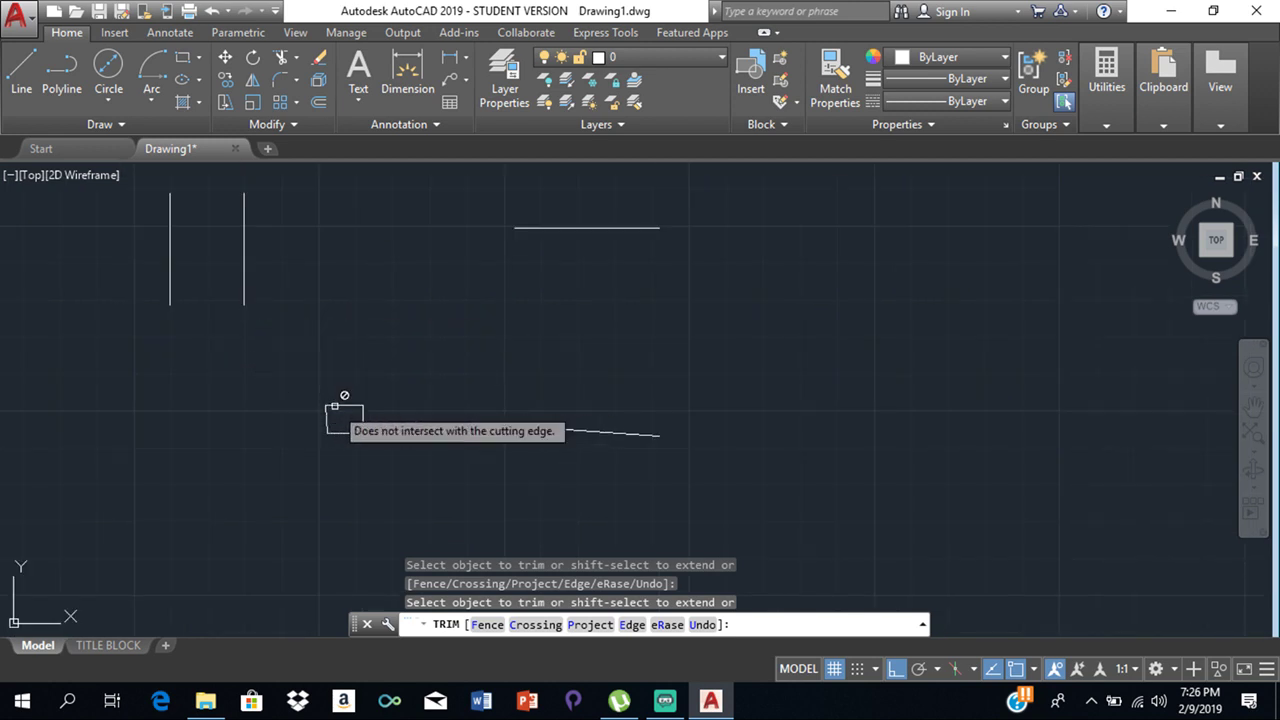
scroll(337, 409, "up", 5)
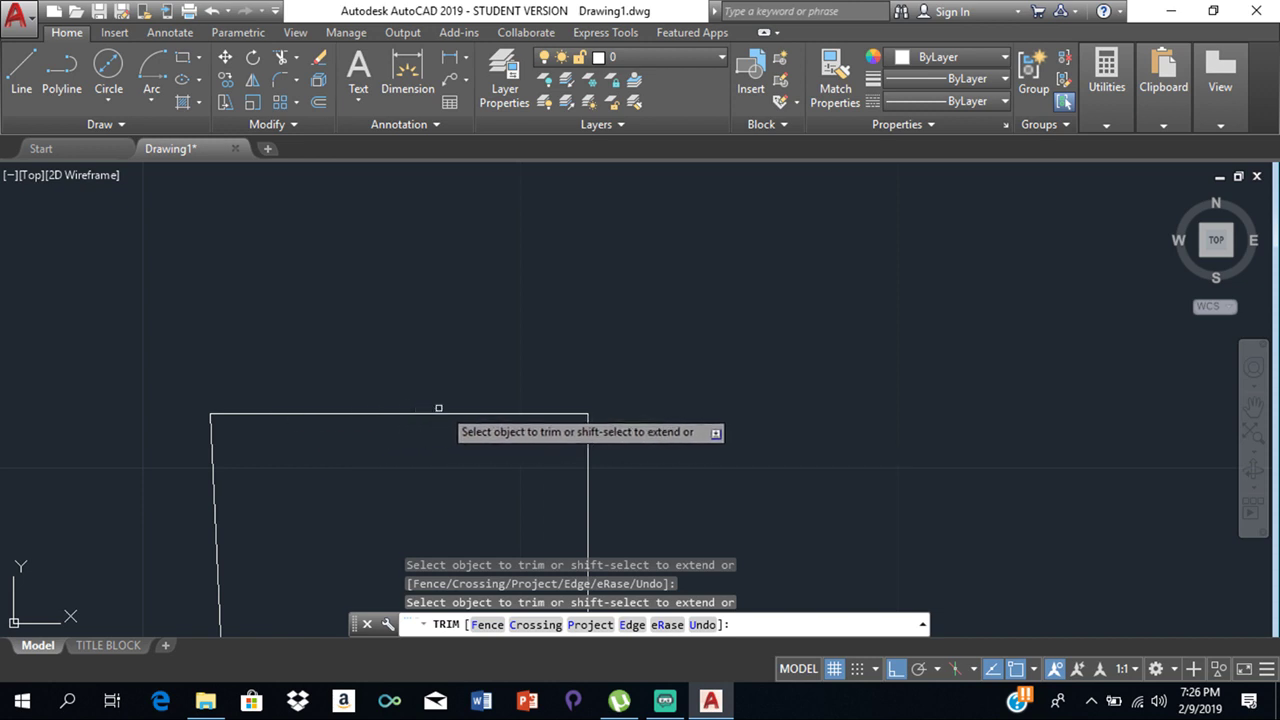
scroll(497, 410, "down", 5)
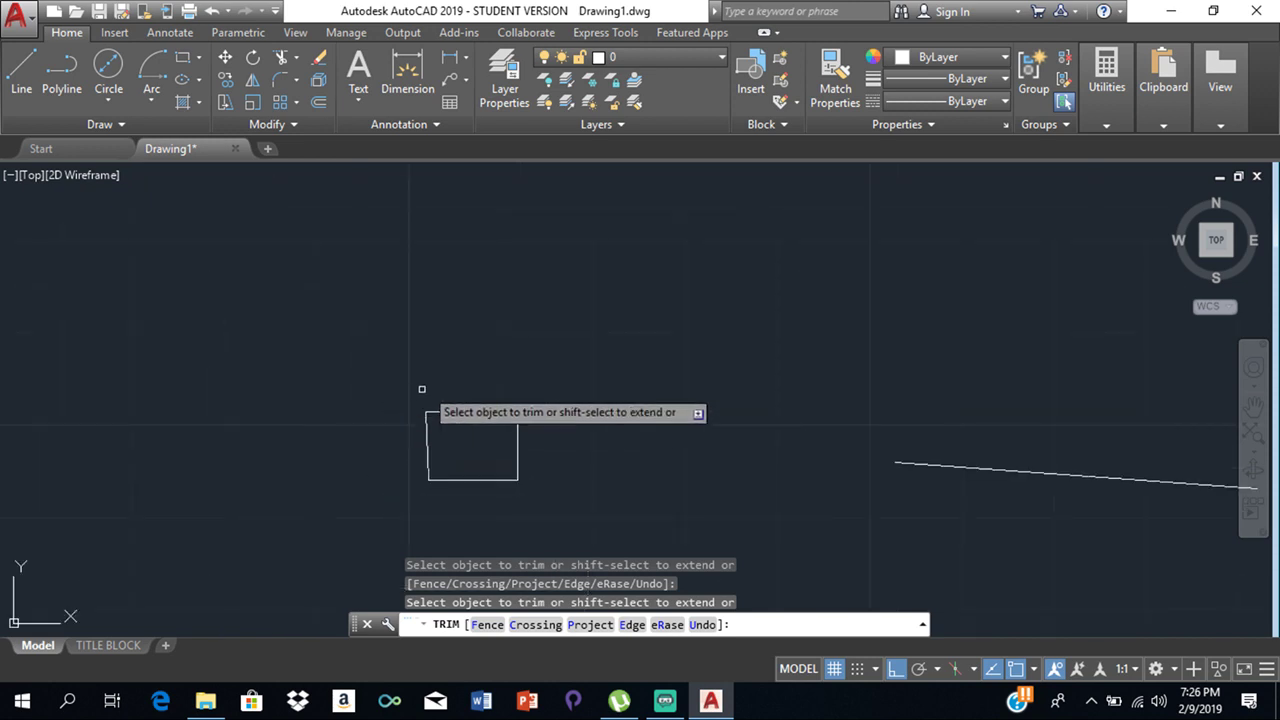
scroll(474, 482, "up", 3)
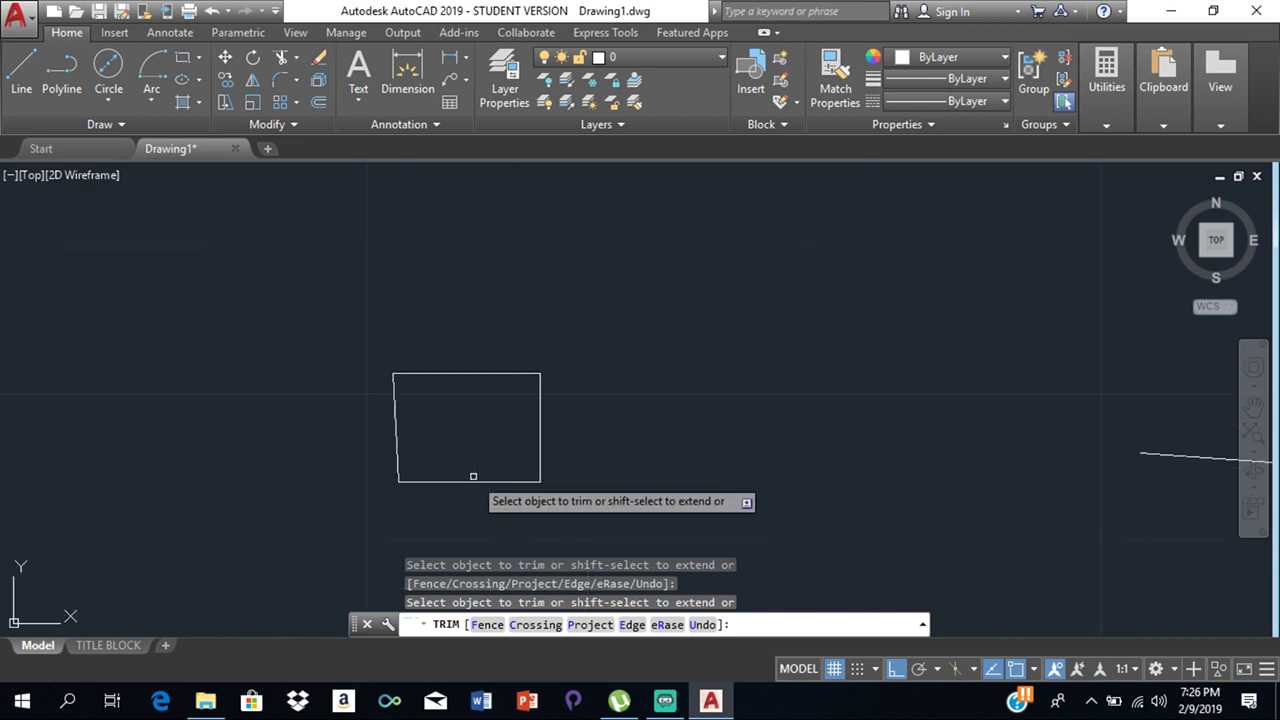
key("Return")
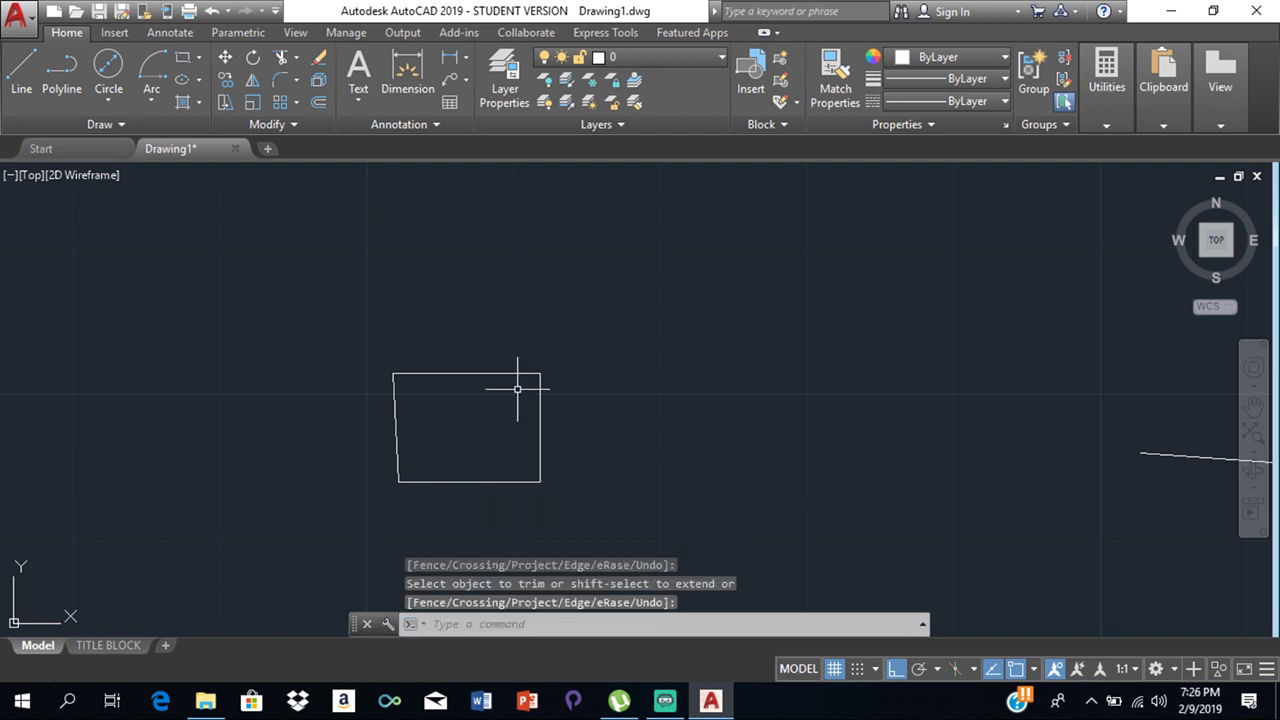
type("r")
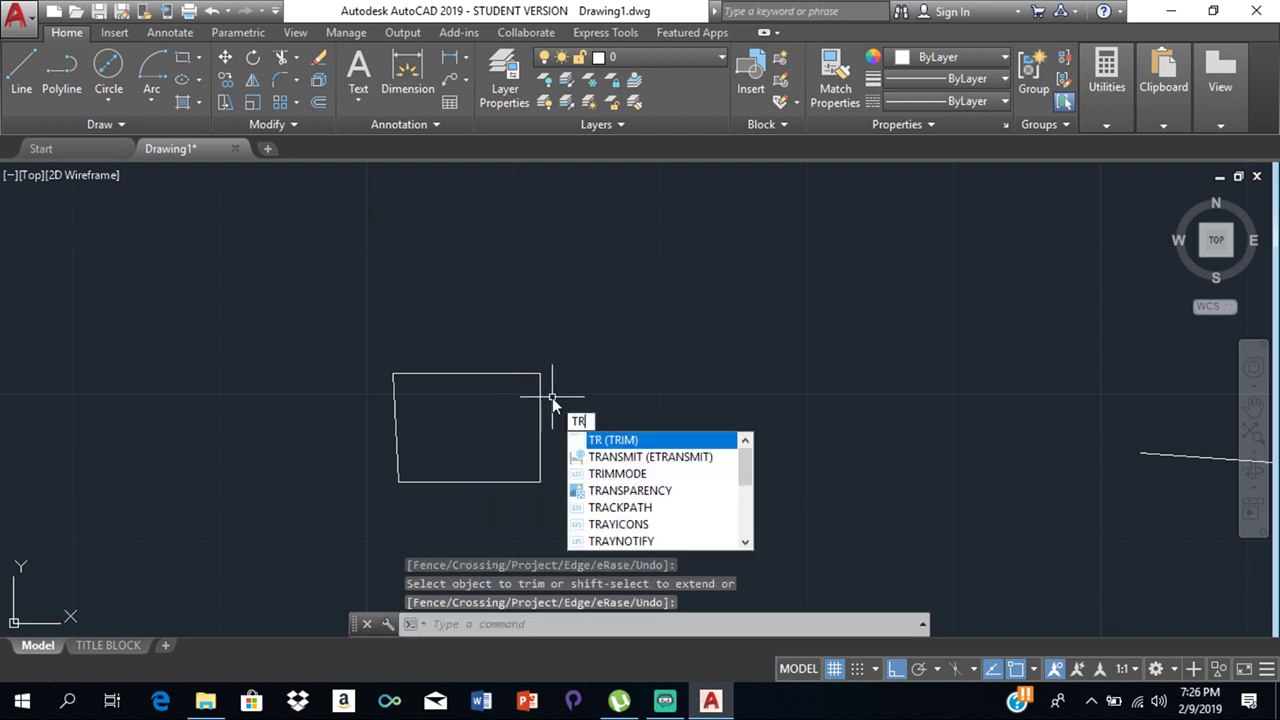
key("Return")
key("Return")
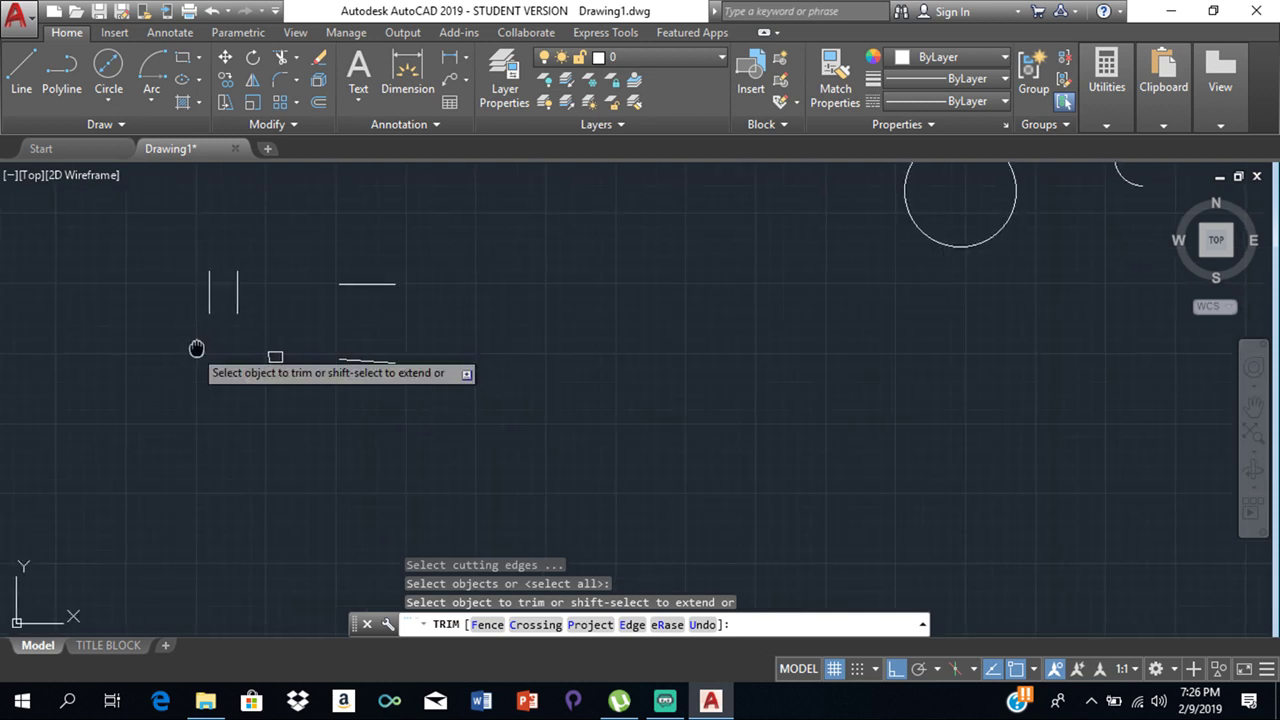
middle_click_drag(274, 354, 352, 418)
scroll(383, 360, "up", 3)
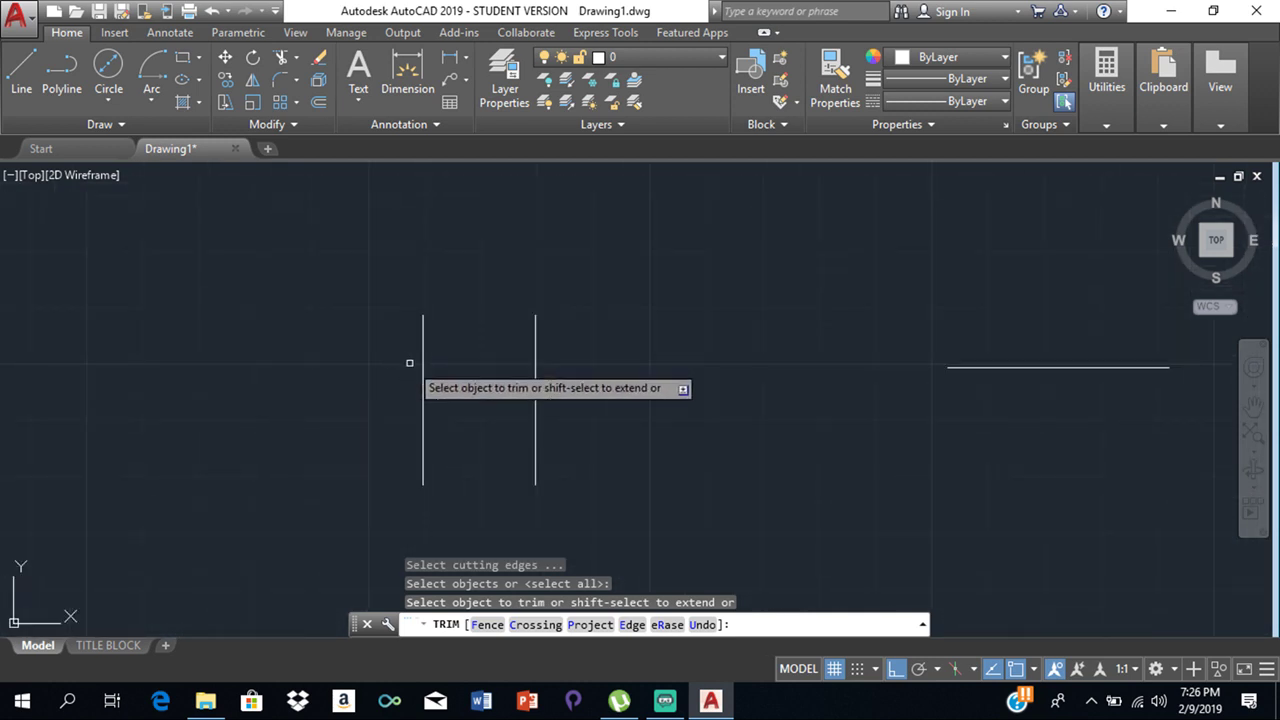
key("Escape")
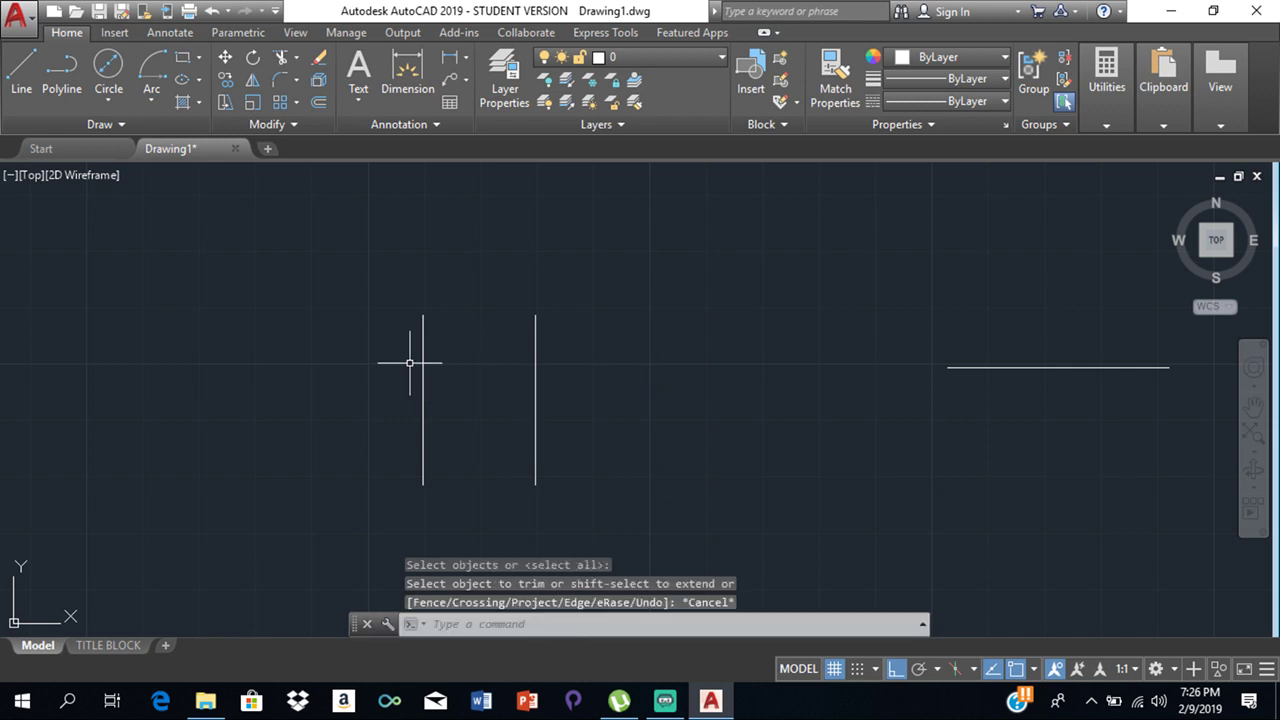
- Erase the two vertical lines left over from the trimmed rectangle
left_click(318, 60)
left_click(421, 360)
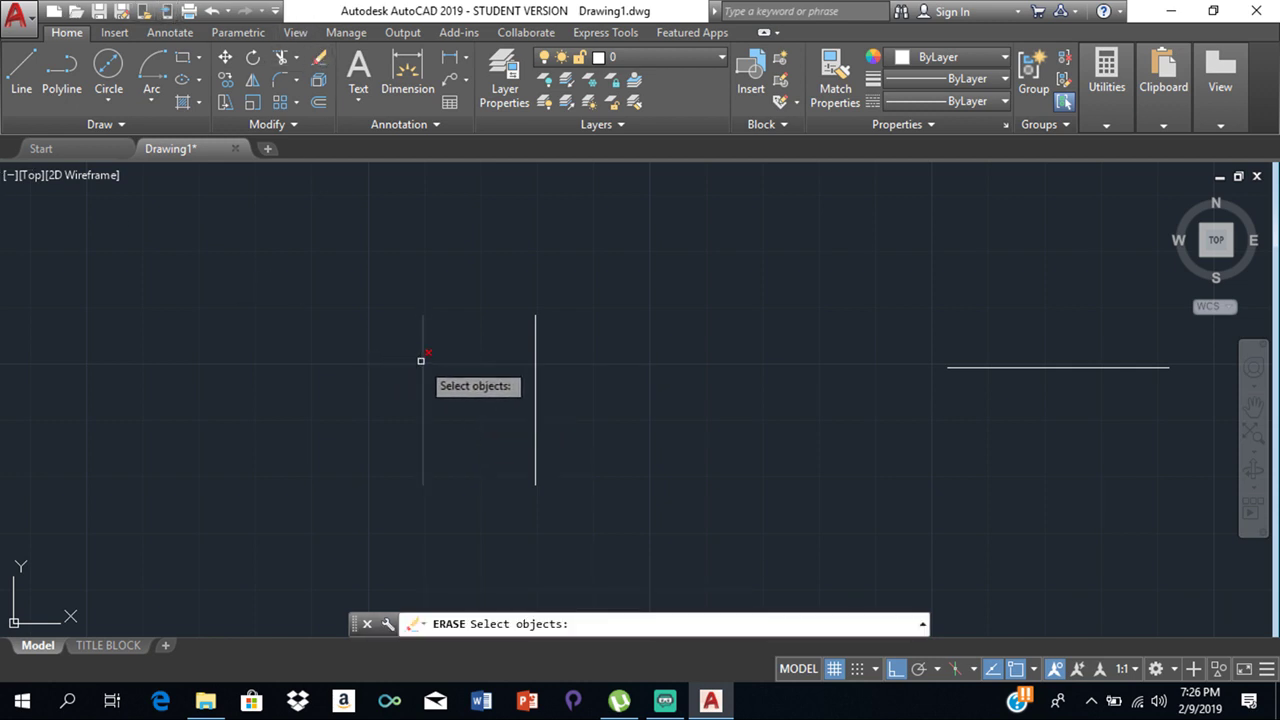
left_click(421, 360)
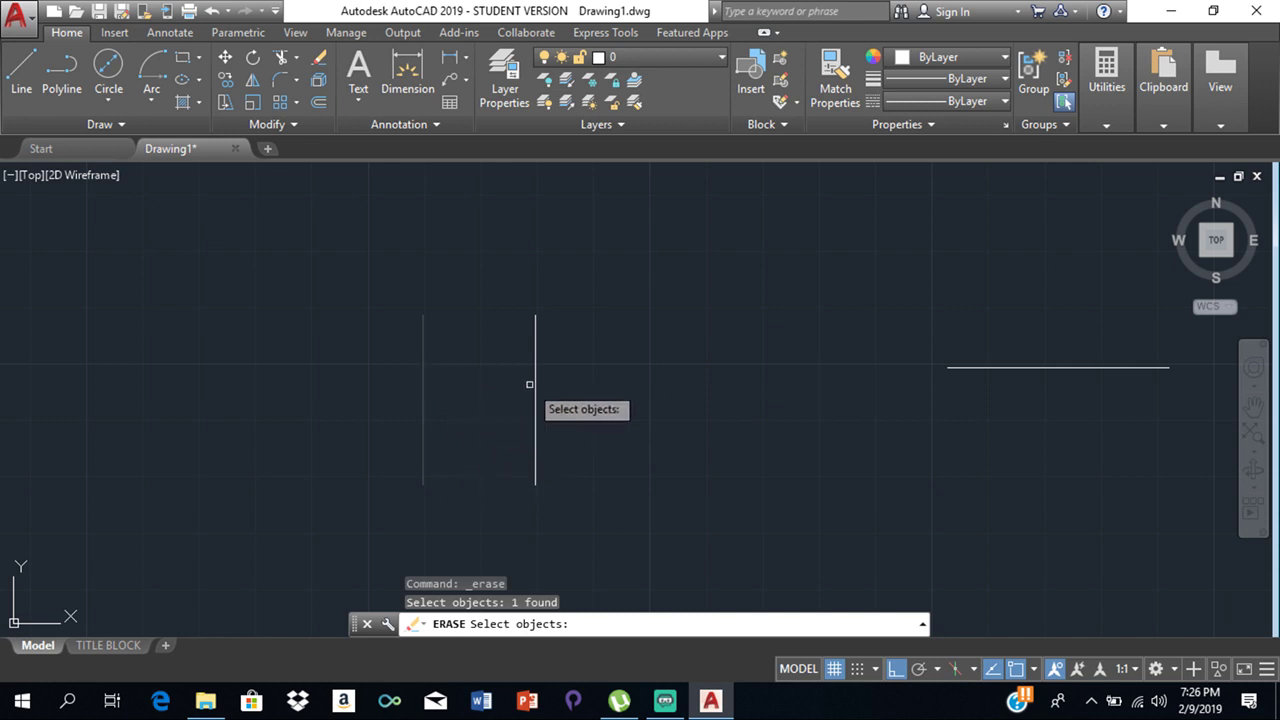
left_click(534, 370)
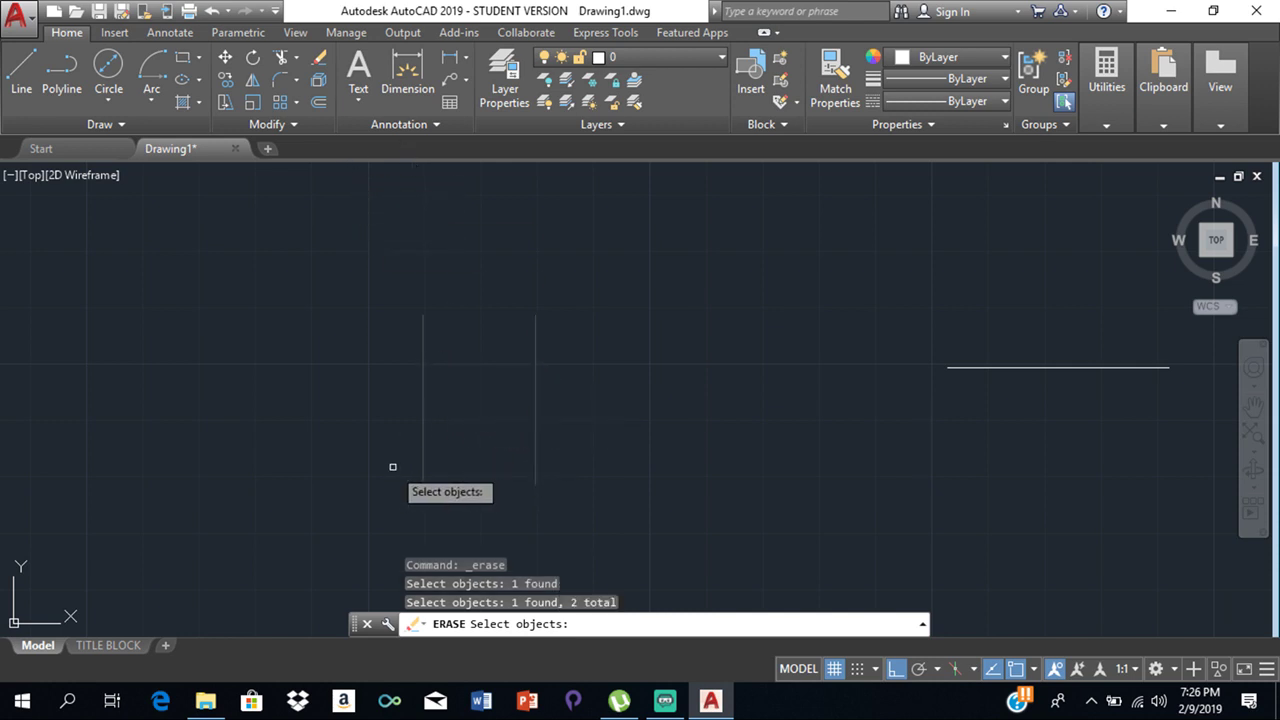
key("Return")
scroll(543, 400, "down", 5)
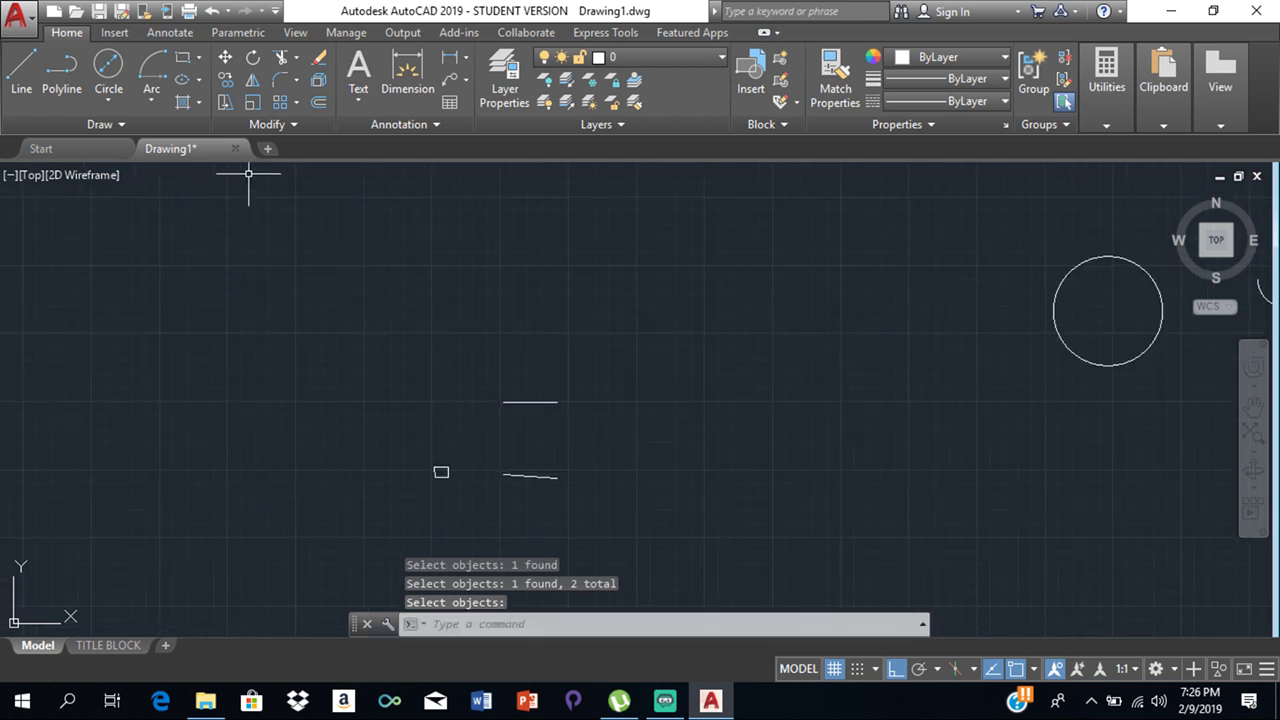
- Copy the horizontal line above the slanted line six times, placing the copies at different heights straight above the original
left_click(224, 92)
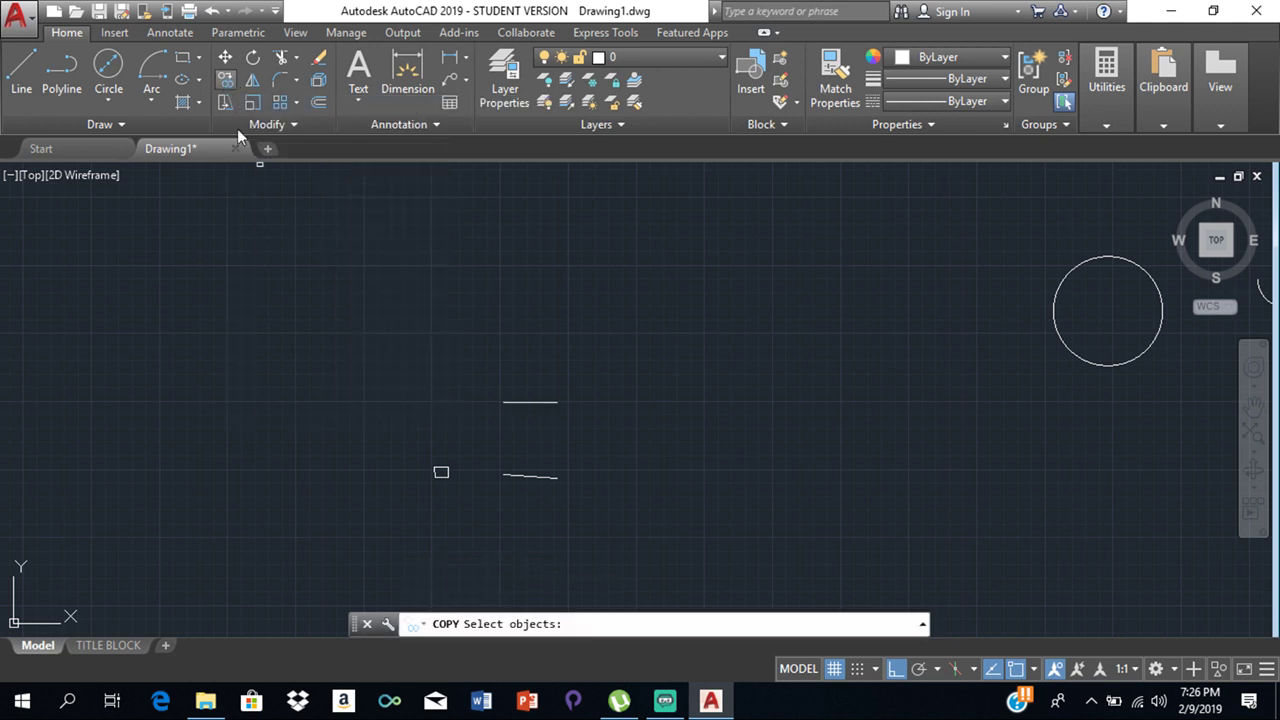
left_click(531, 401)
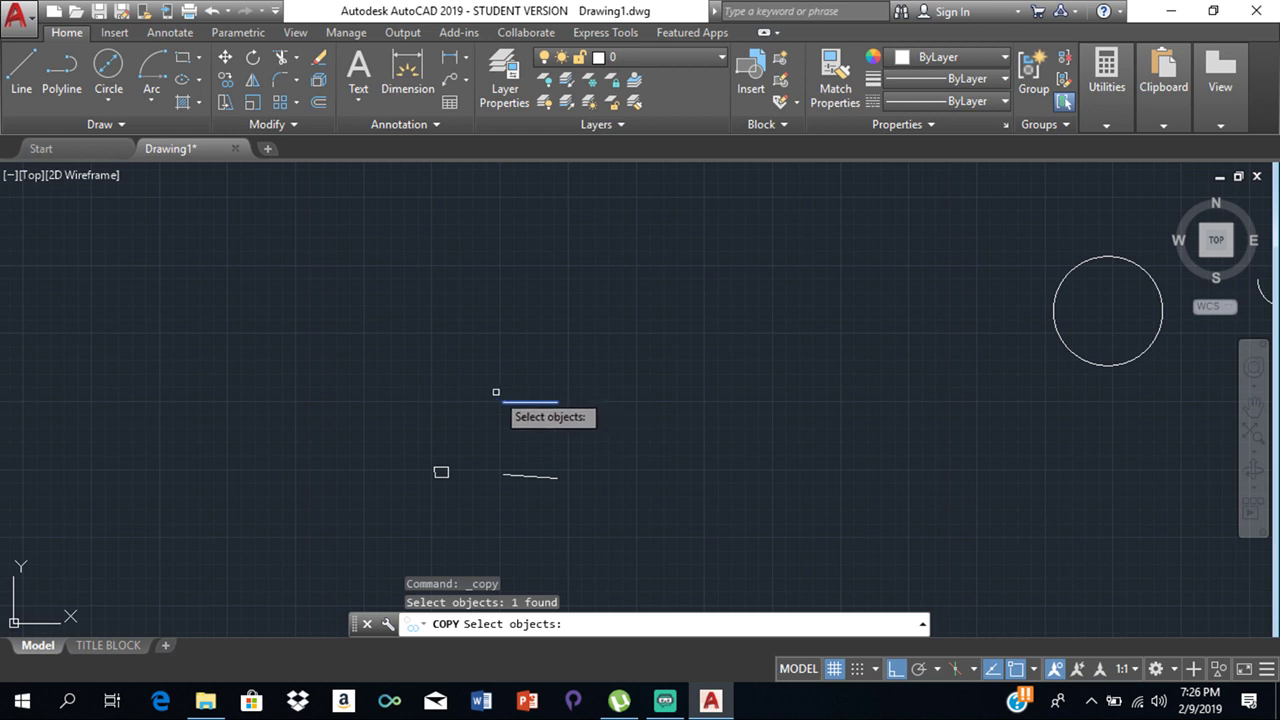
key("Return")
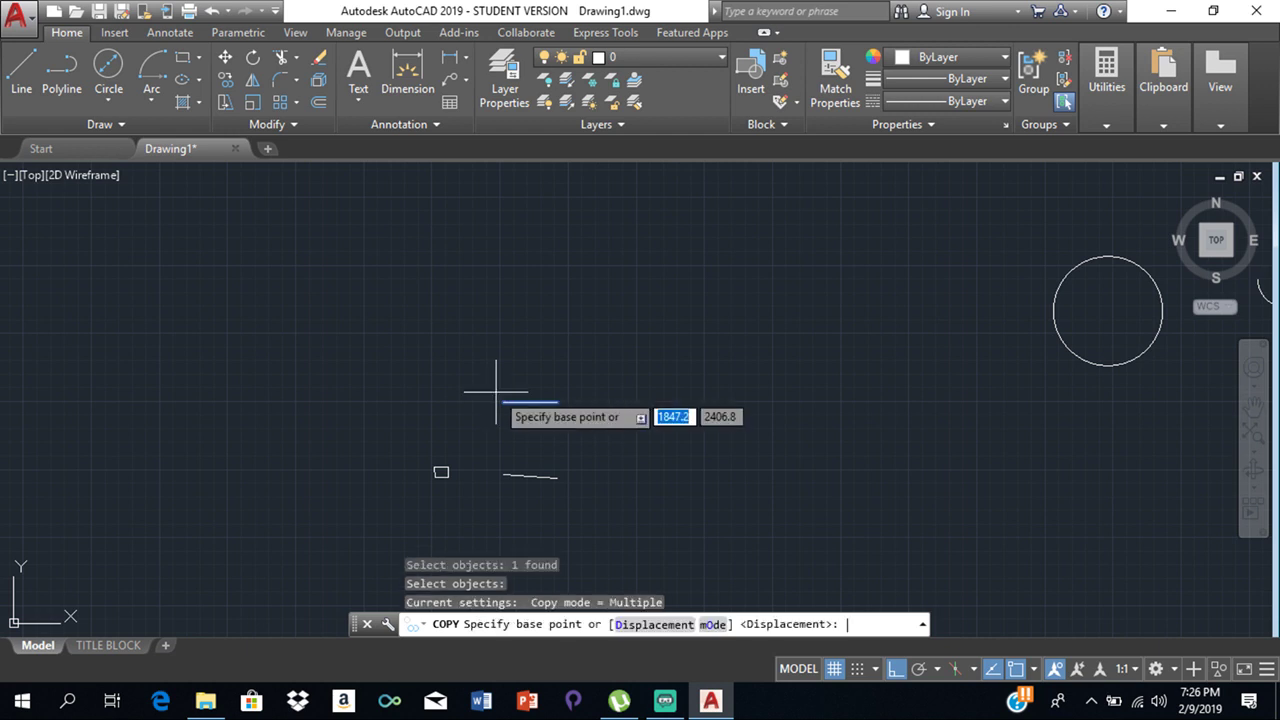
left_click(557, 402)
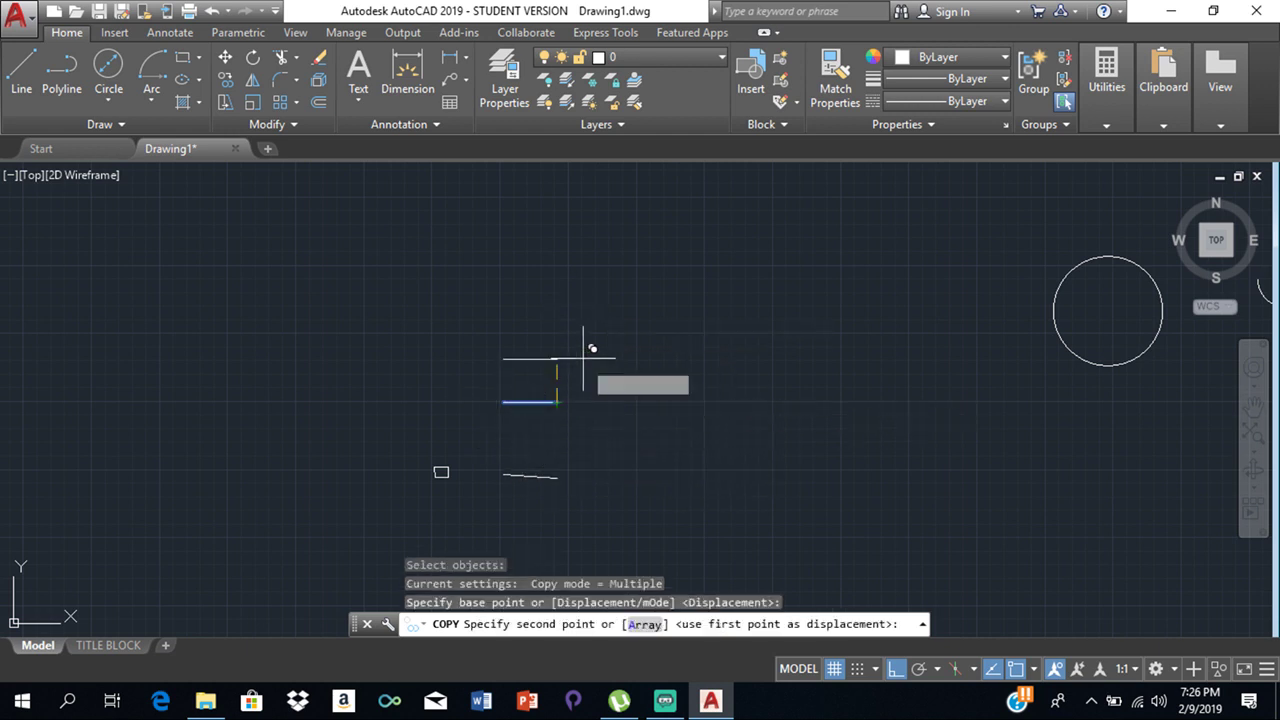
left_click(580, 294)
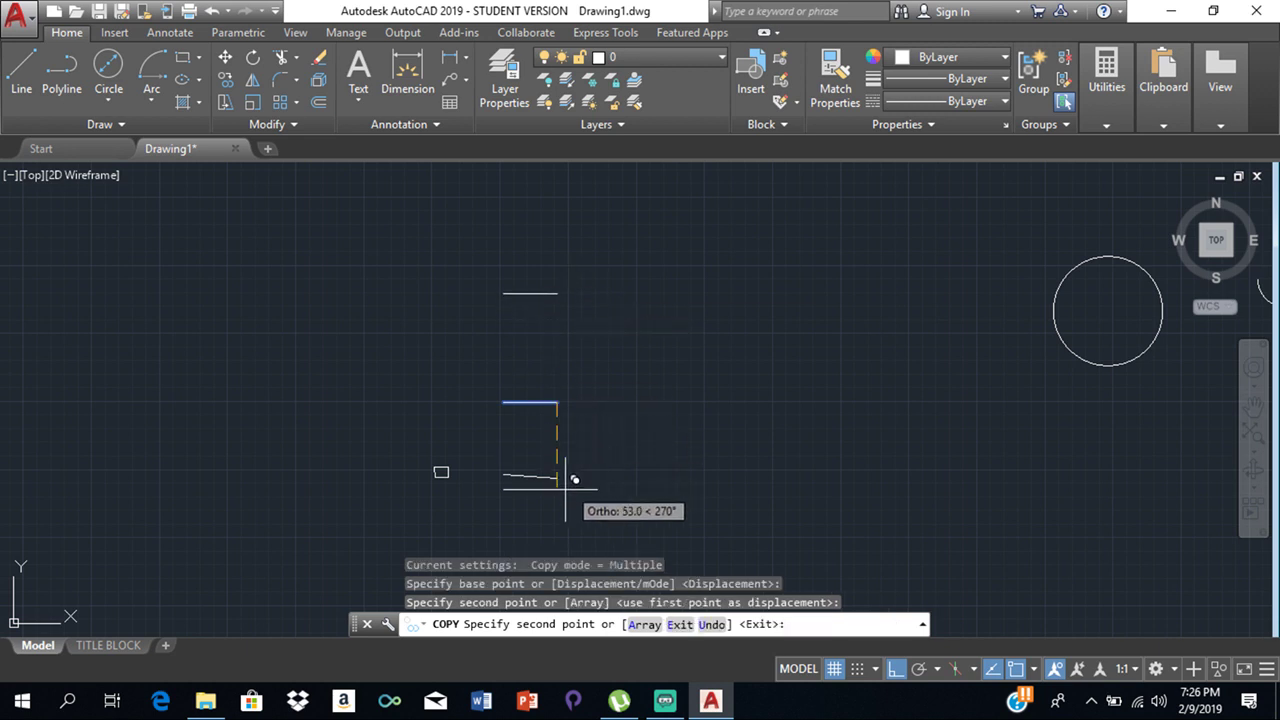
left_click(562, 259)
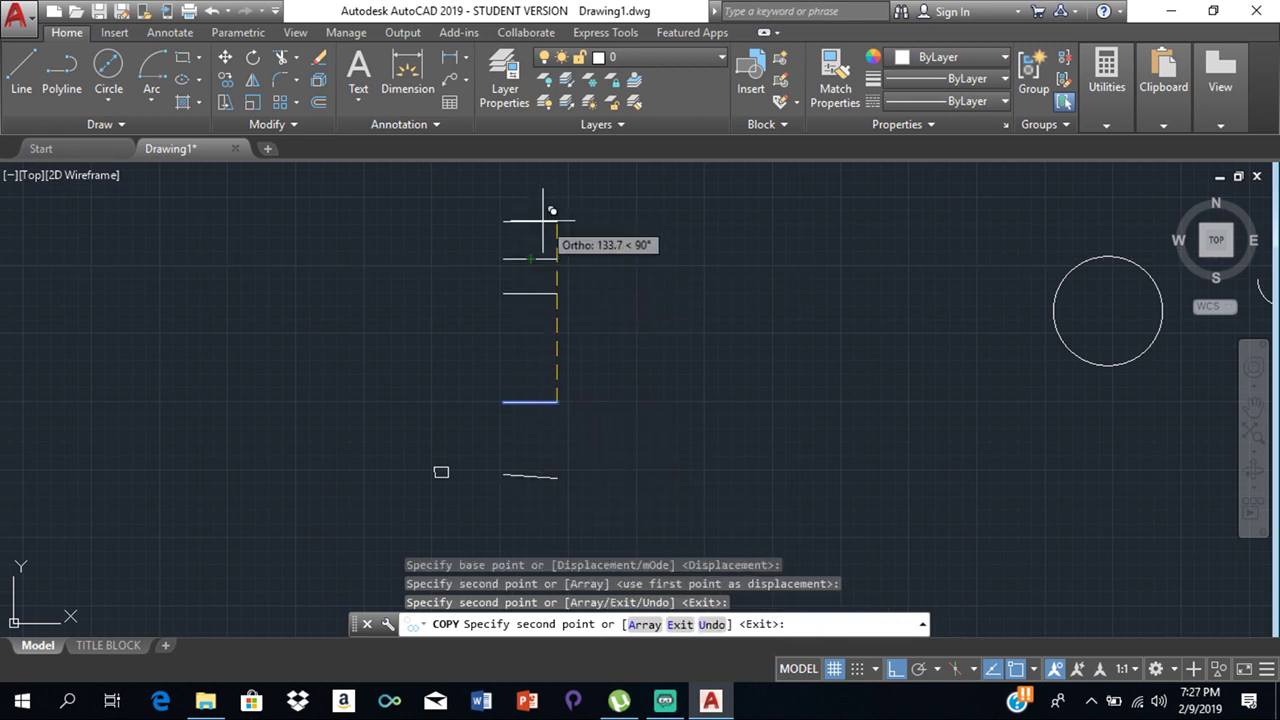
left_click(575, 221)
left_click(578, 198)
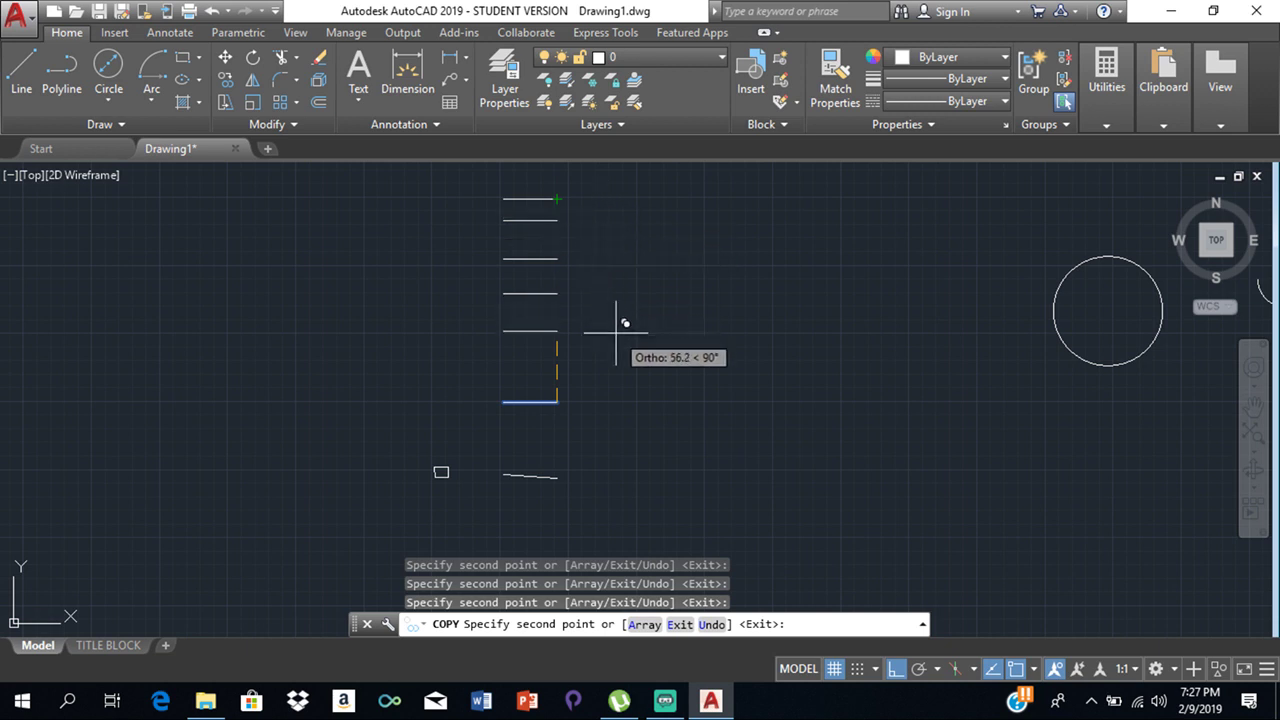
left_click(535, 327)
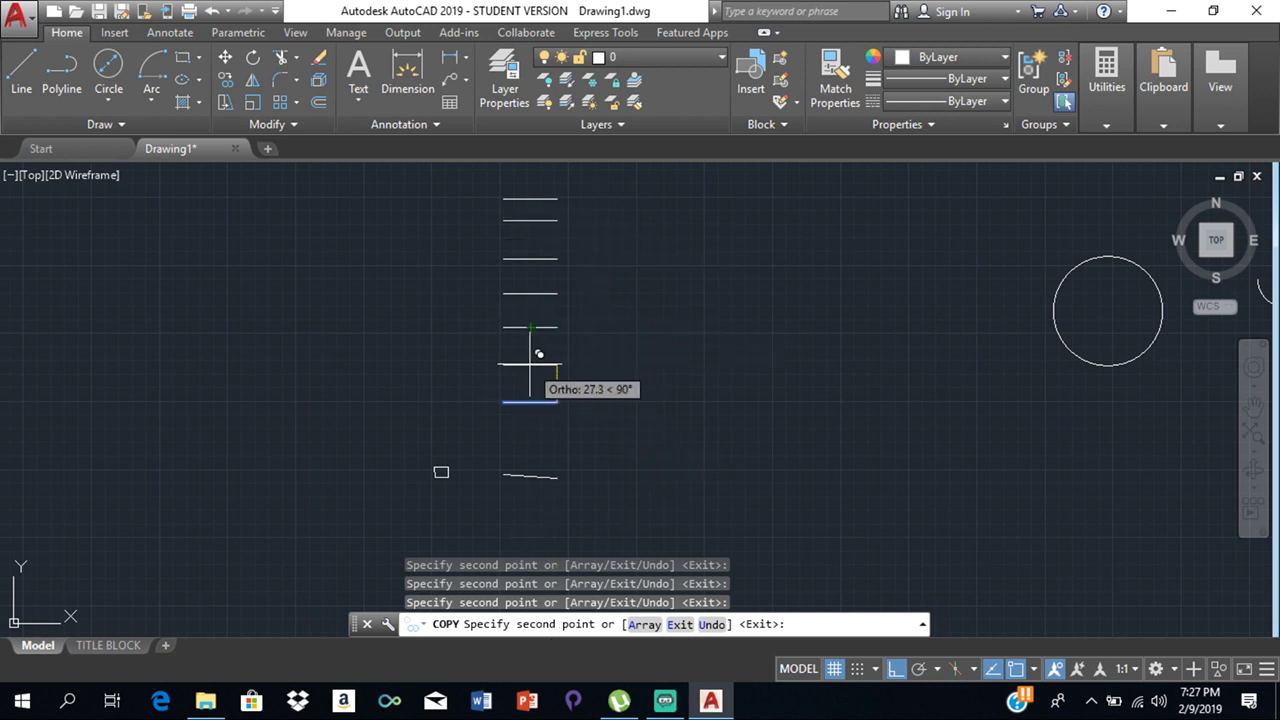
left_click(535, 364)
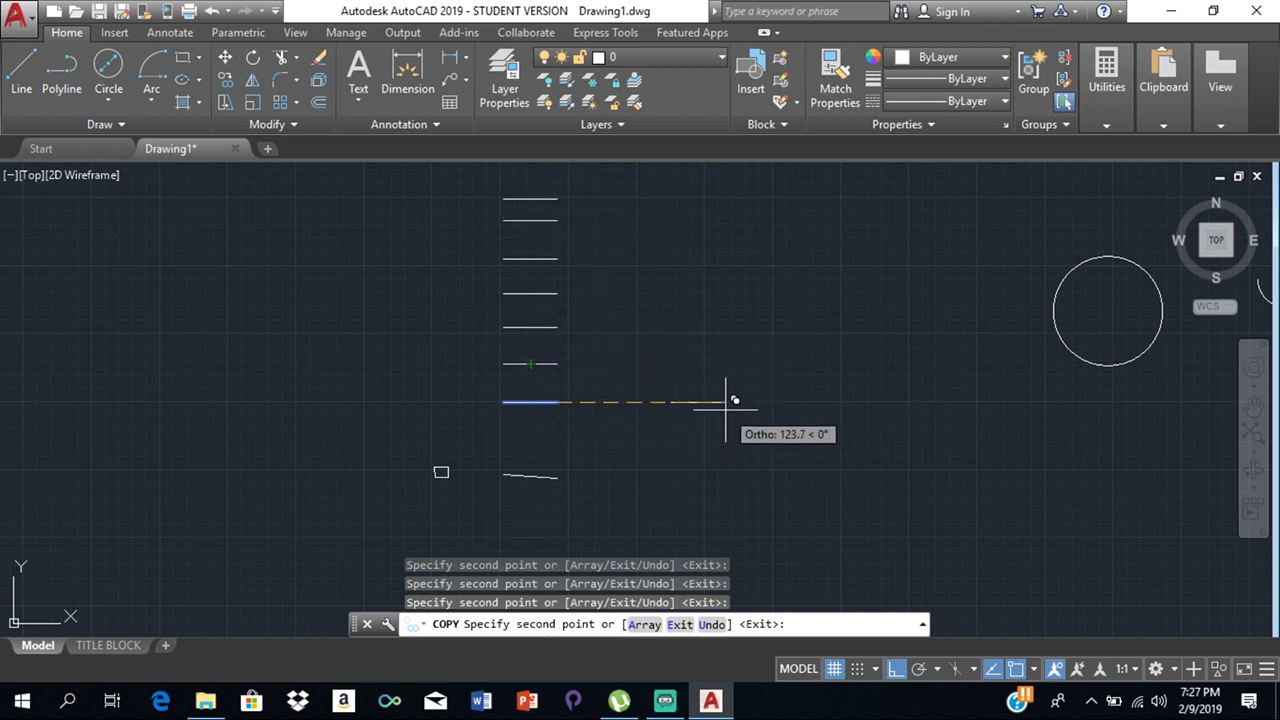
key("Escape")
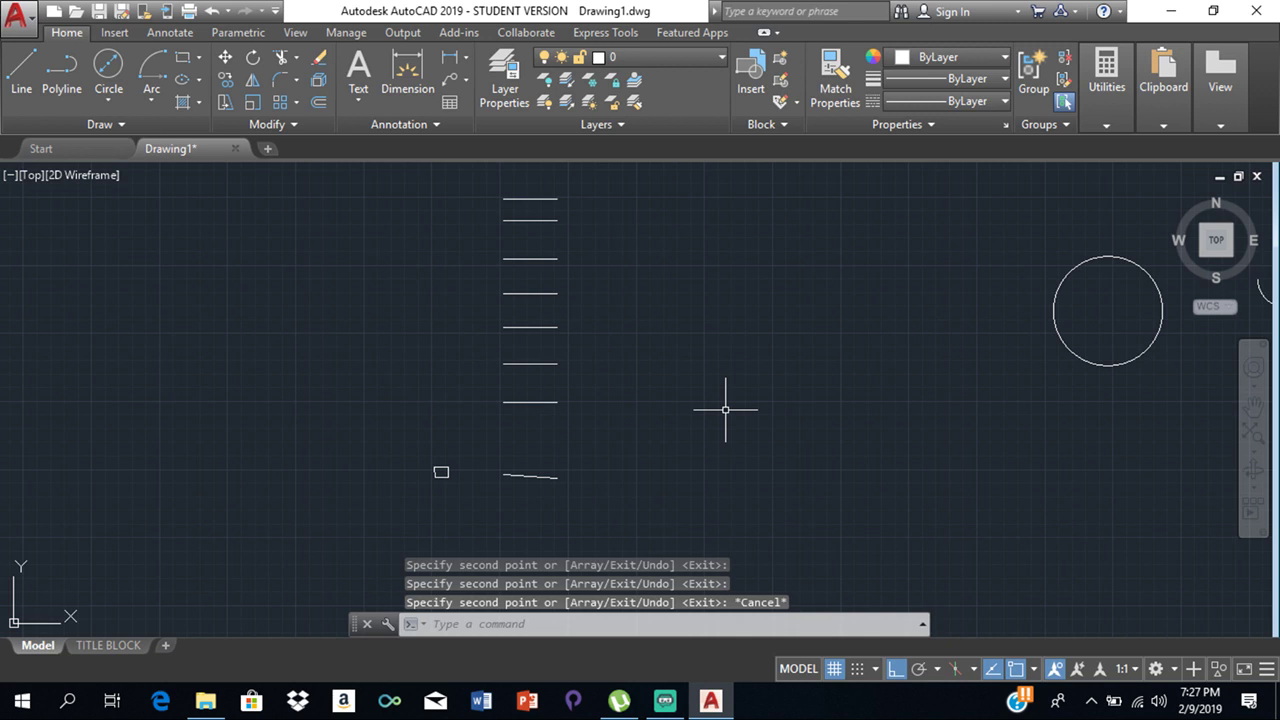
- Mirror the small four-sided shape across a vertical line through its upper right corner, keeping the source objects
left_click(253, 75)
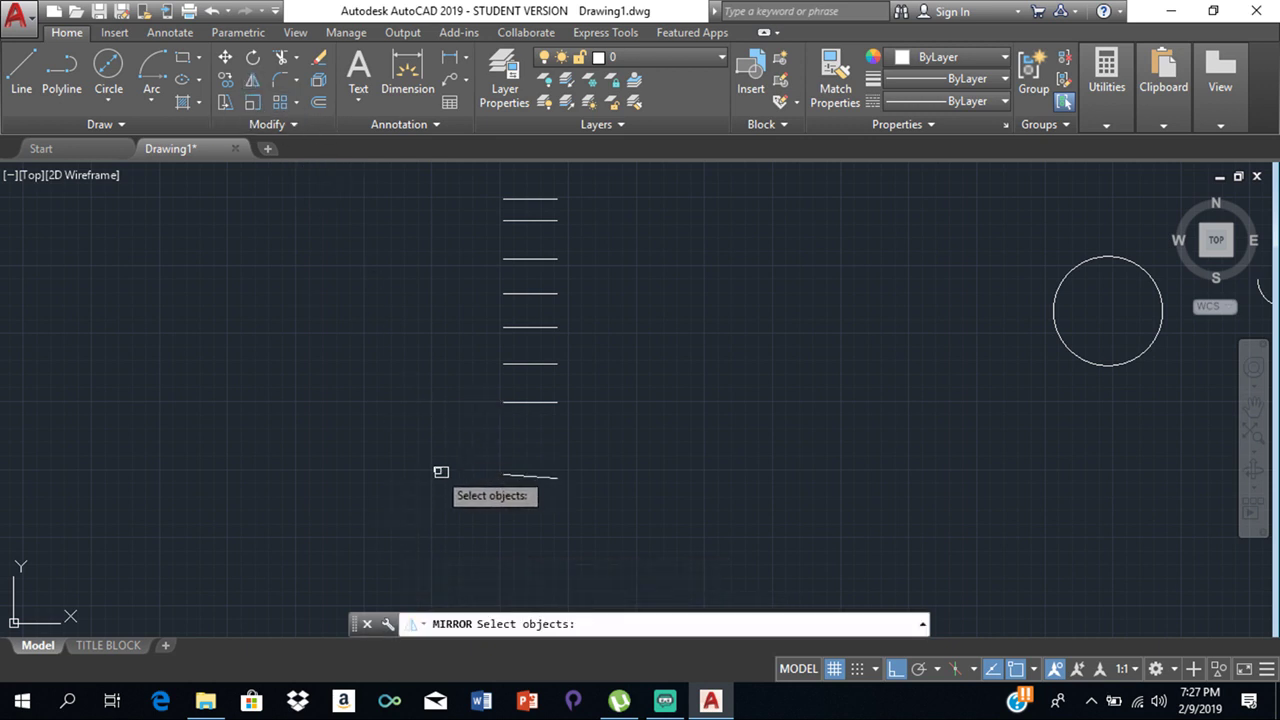
scroll(435, 465, "up", 6)
mouse_move(378, 416)
left_mouse_down()
mouse_move(329, 500)
mouse_move(403, 569)
mouse_move(357, 536)
mouse_move(329, 404)
mouse_move(321, 477)
mouse_move(370, 538)
mouse_move(503, 566)
mouse_move(539, 453)
mouse_move(549, 311)
mouse_move(518, 300)
left_mouse_up()
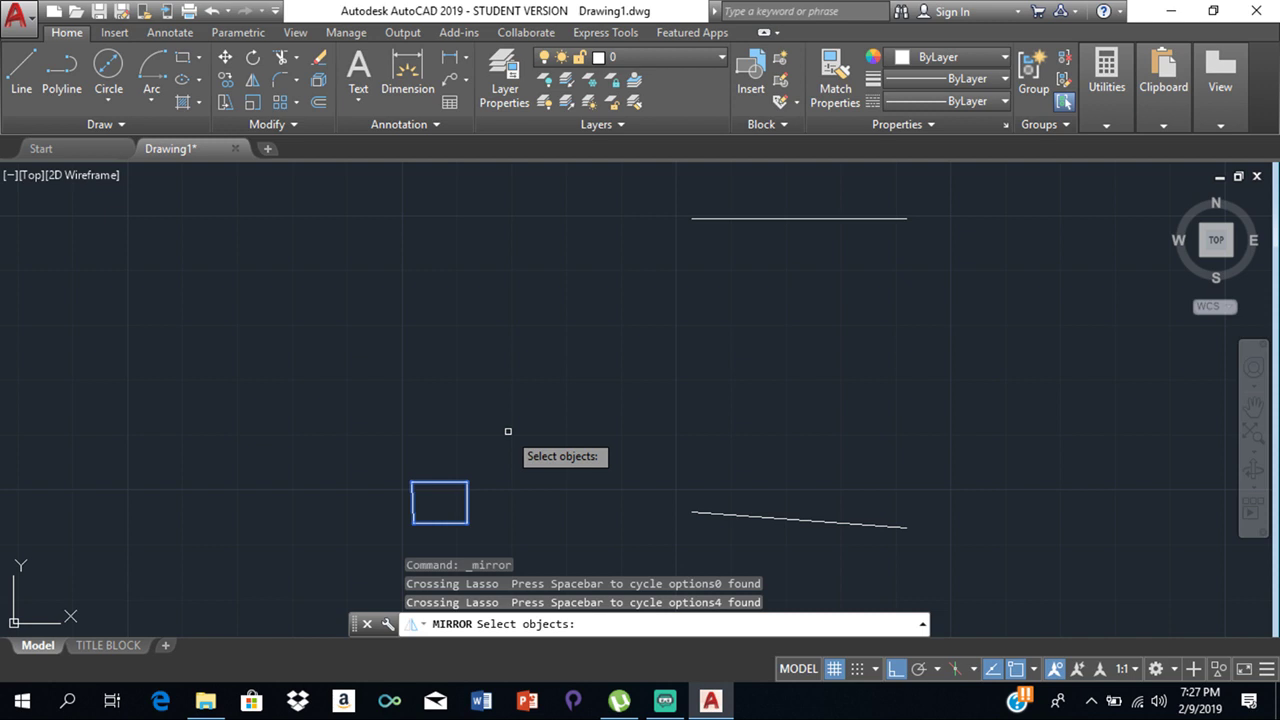
key("Return")
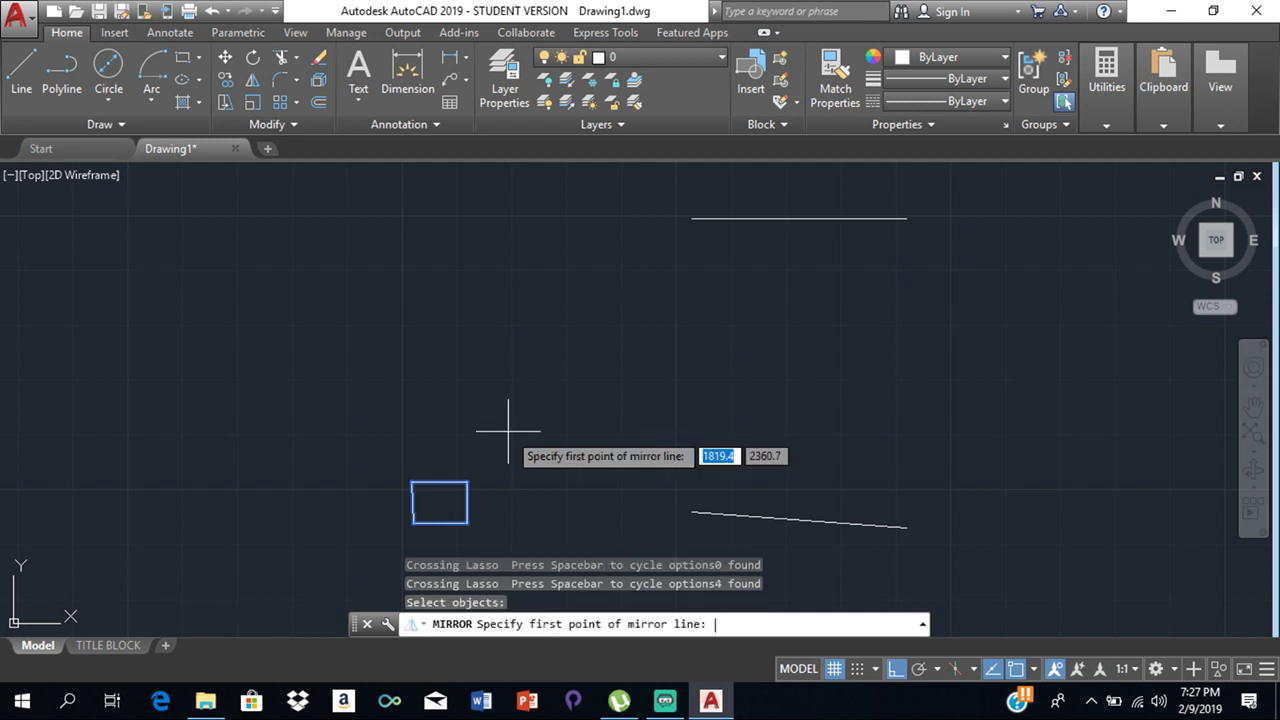
left_click(466, 483)
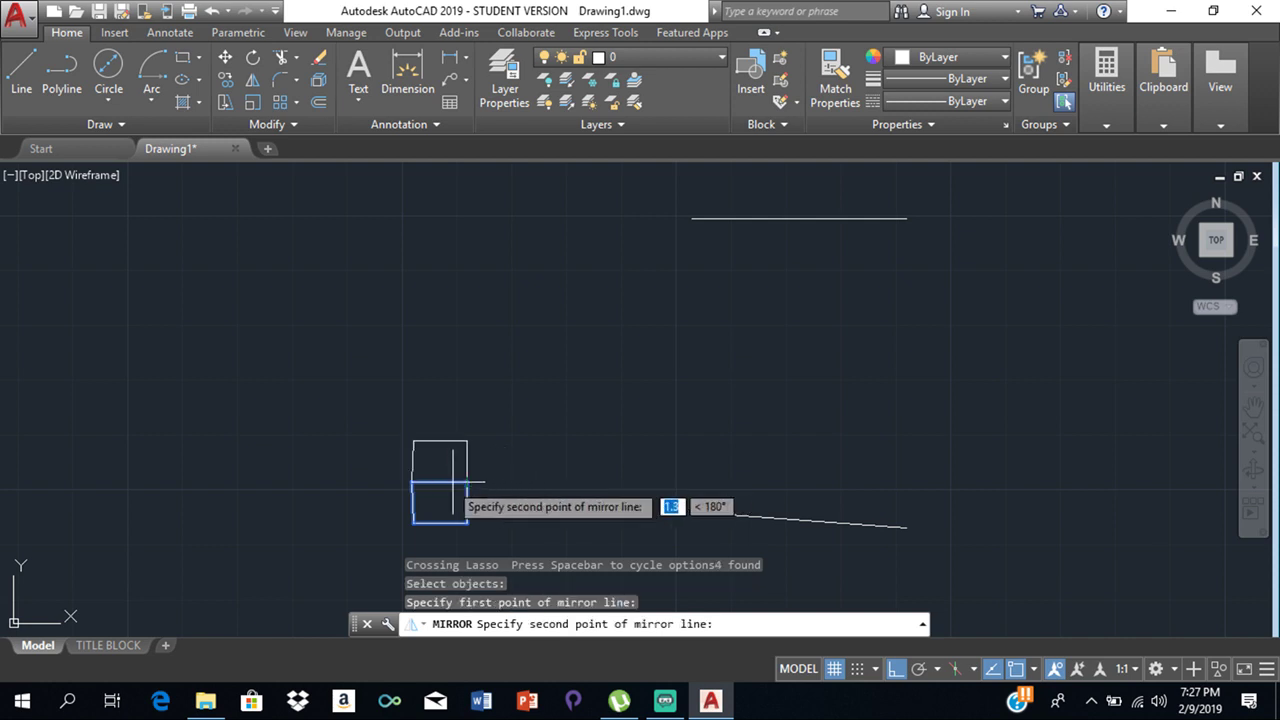
left_click(423, 402)
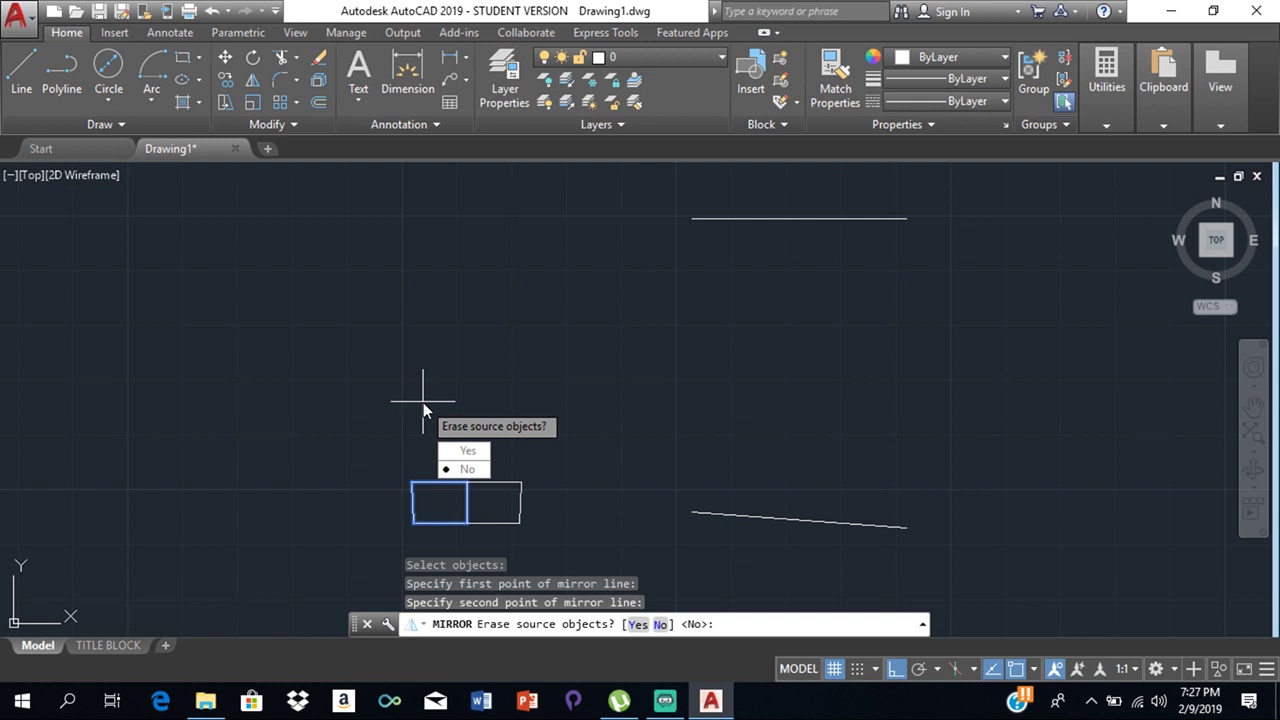
left_click(466, 469)
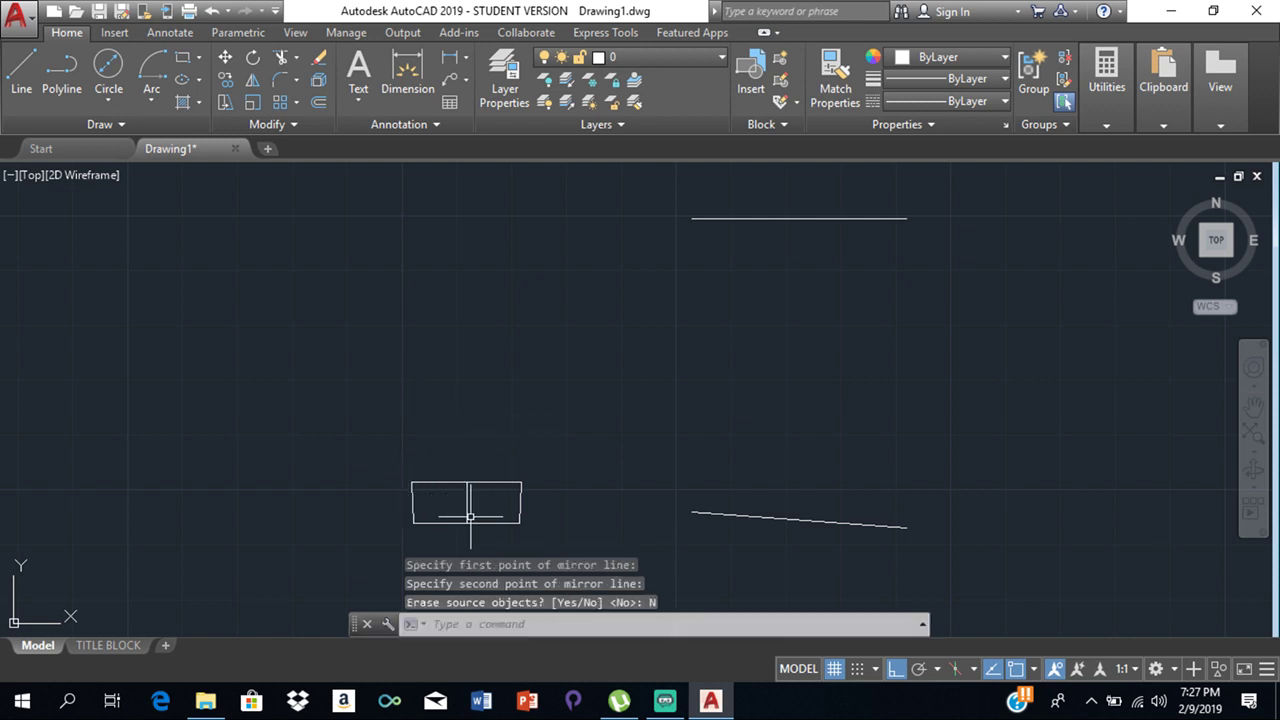
scroll(470, 517, "up", 5)
scroll(499, 412, "down", 10)
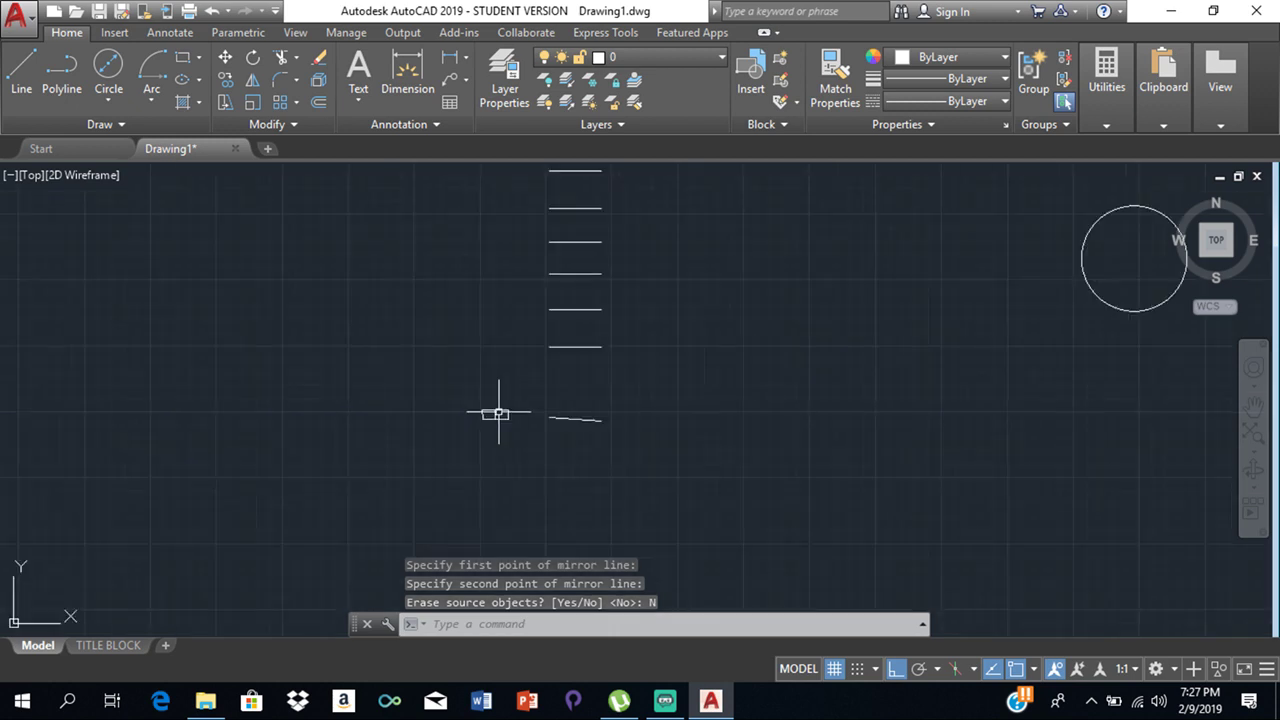
scroll(466, 418, "up", 2)
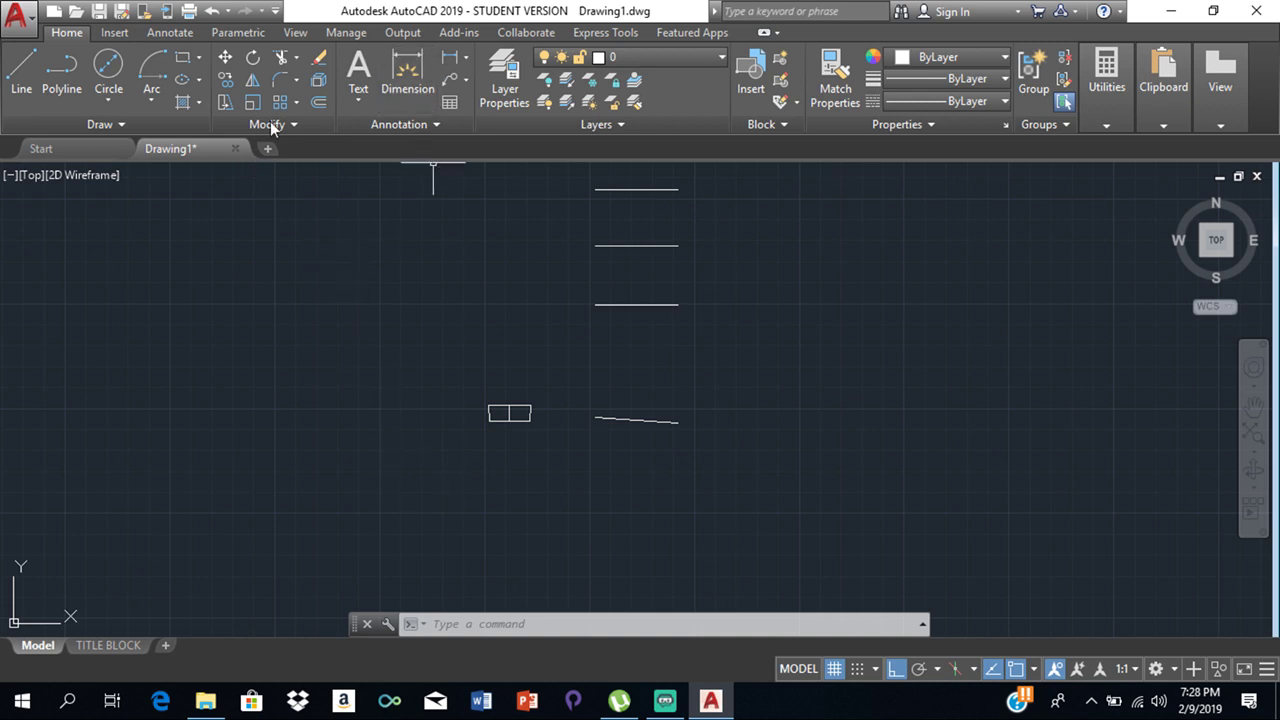
left_click(283, 82)
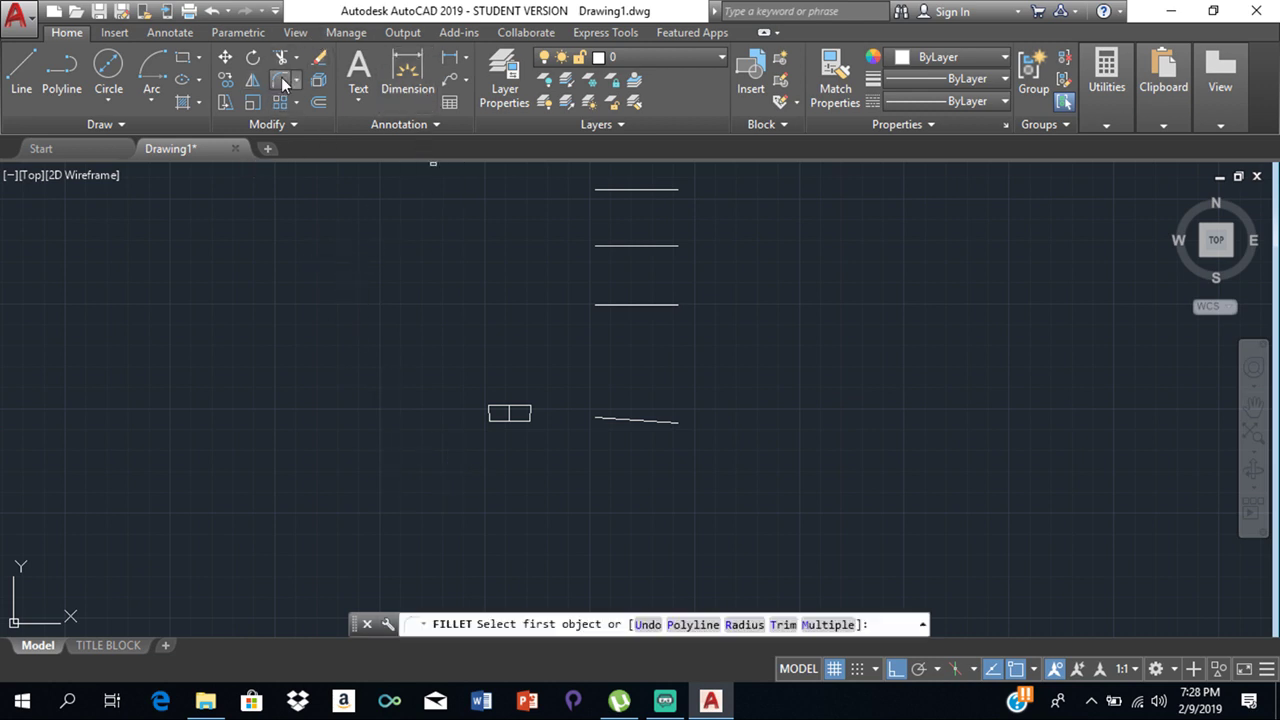
left_click(649, 244)
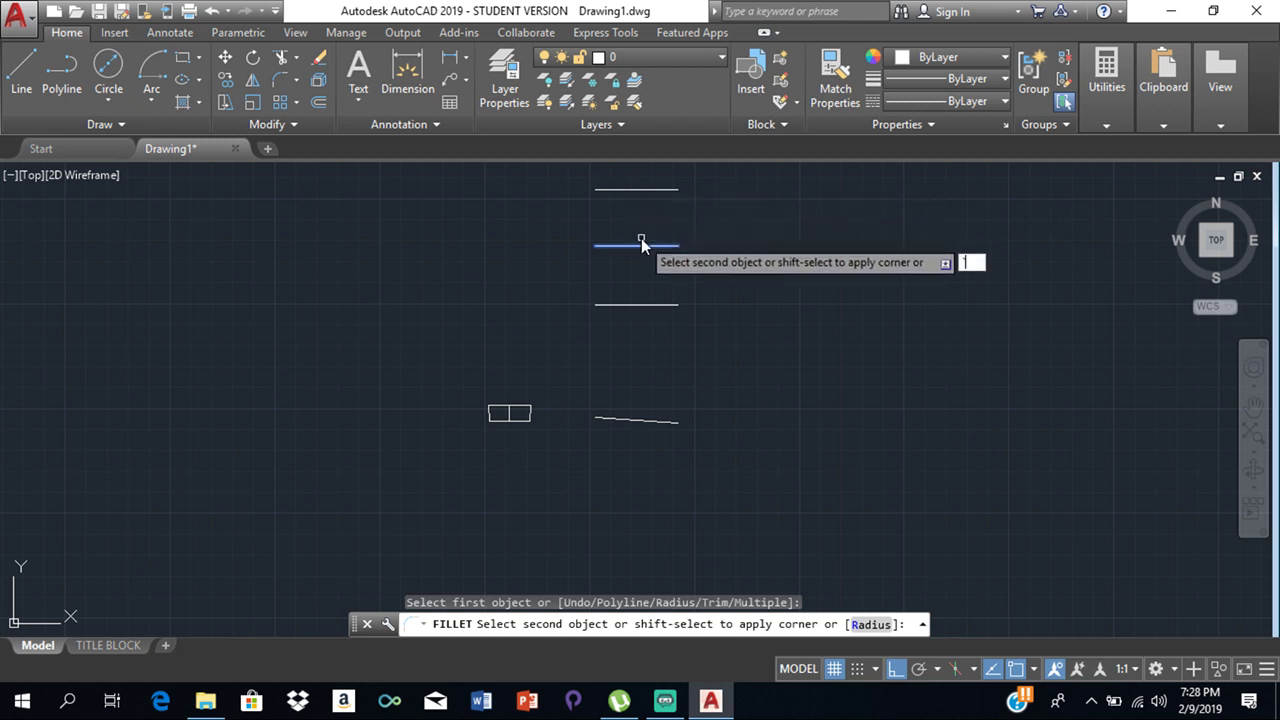
key("Escape")
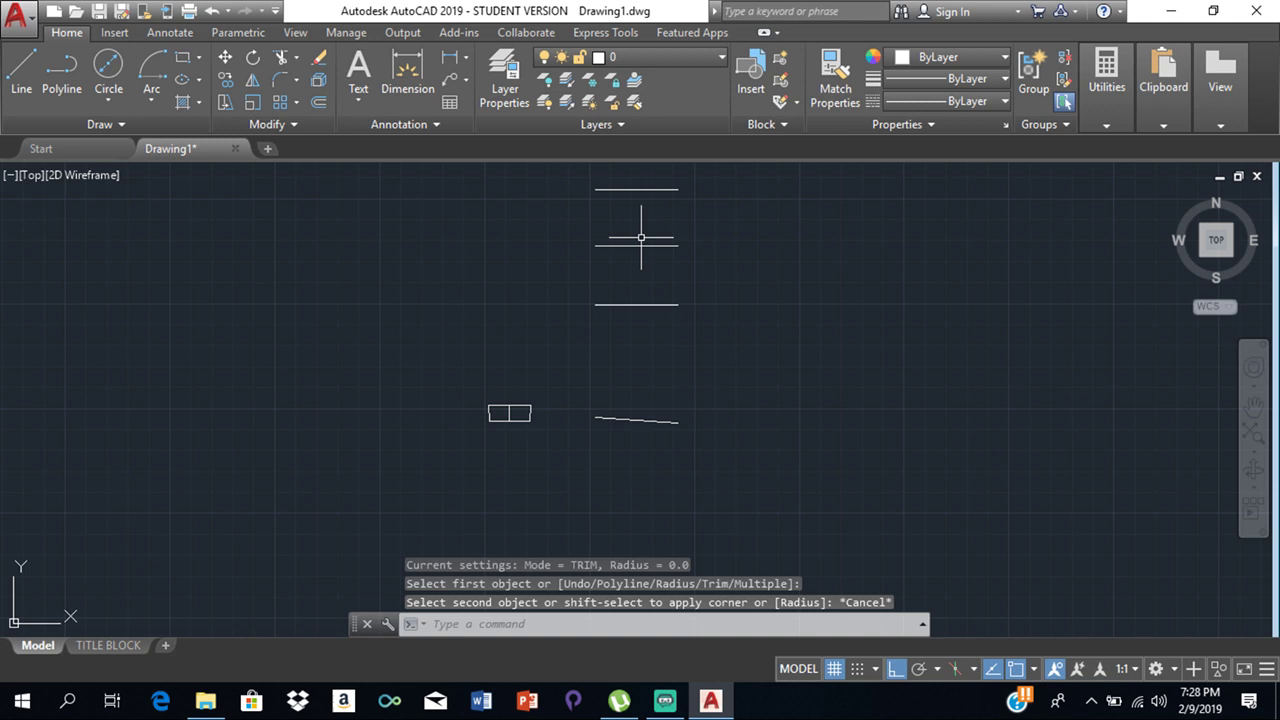
- Draw two connected lines above the small mirrored shape: a vertical one going down and a shorter-than-double horizontal one going left from its lower end
left_click(21, 70)
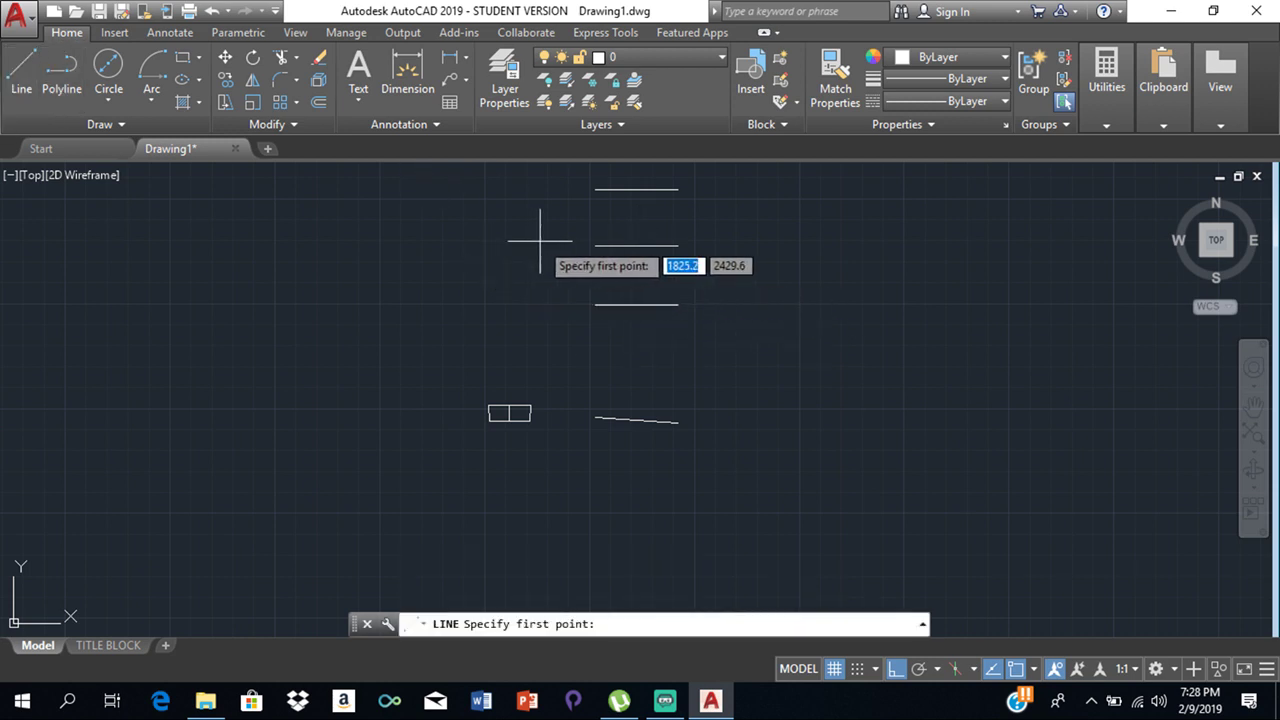
left_click(550, 242)
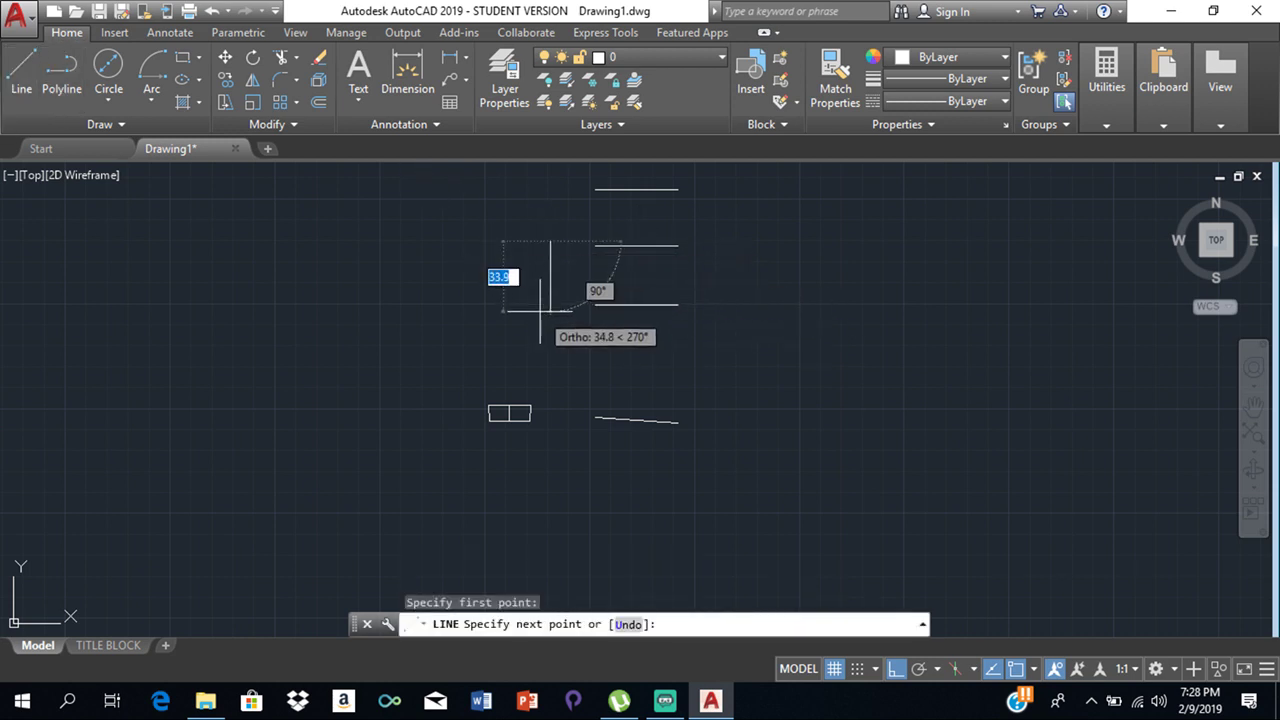
left_click(546, 309)
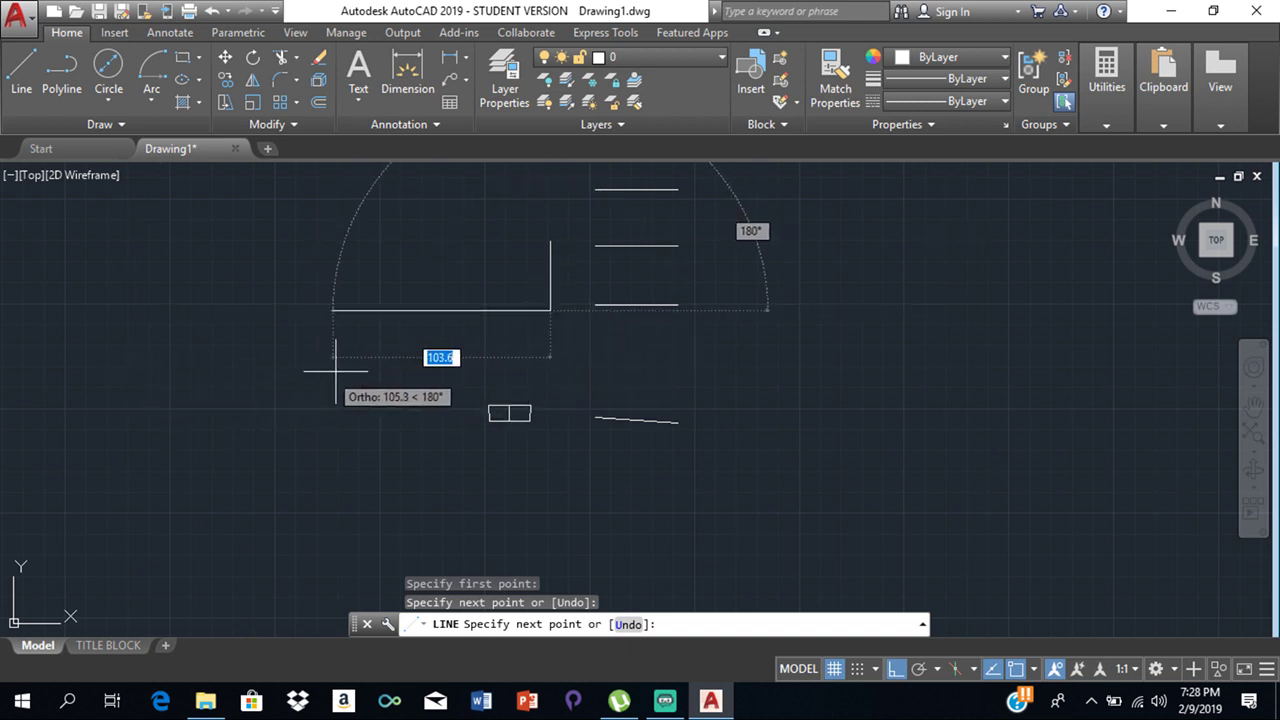
left_click(457, 311)
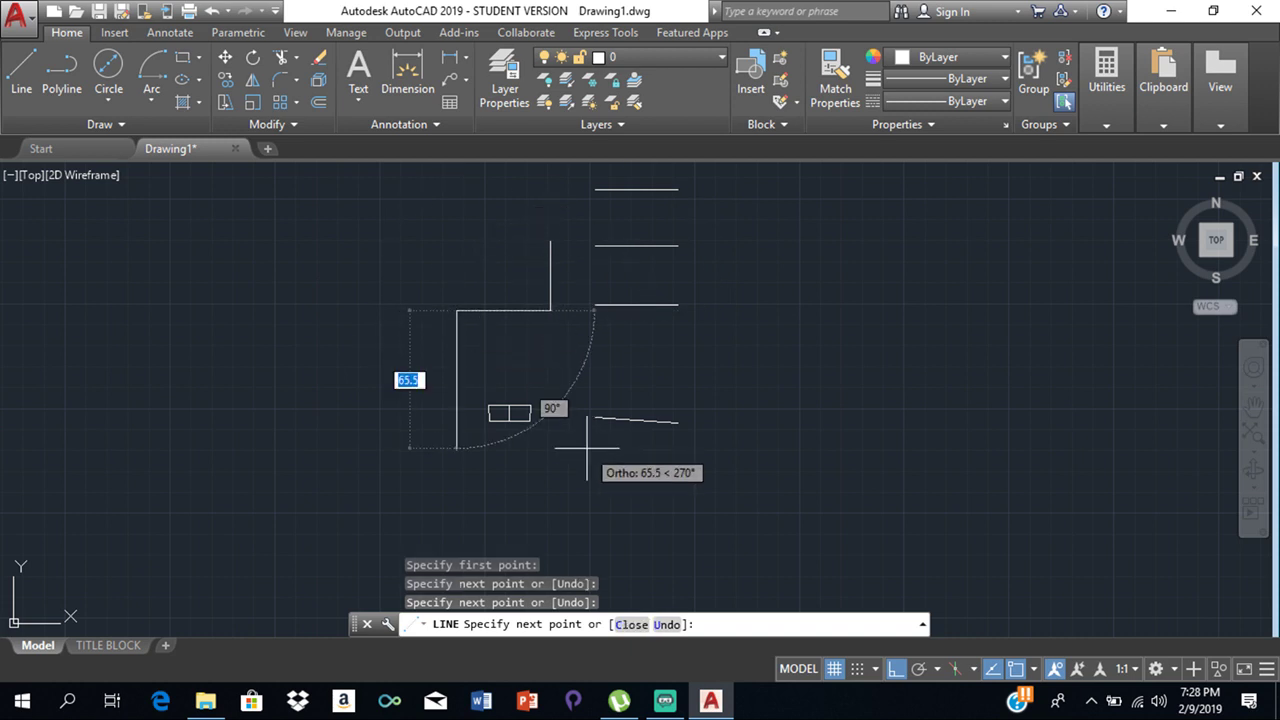
key("Escape")
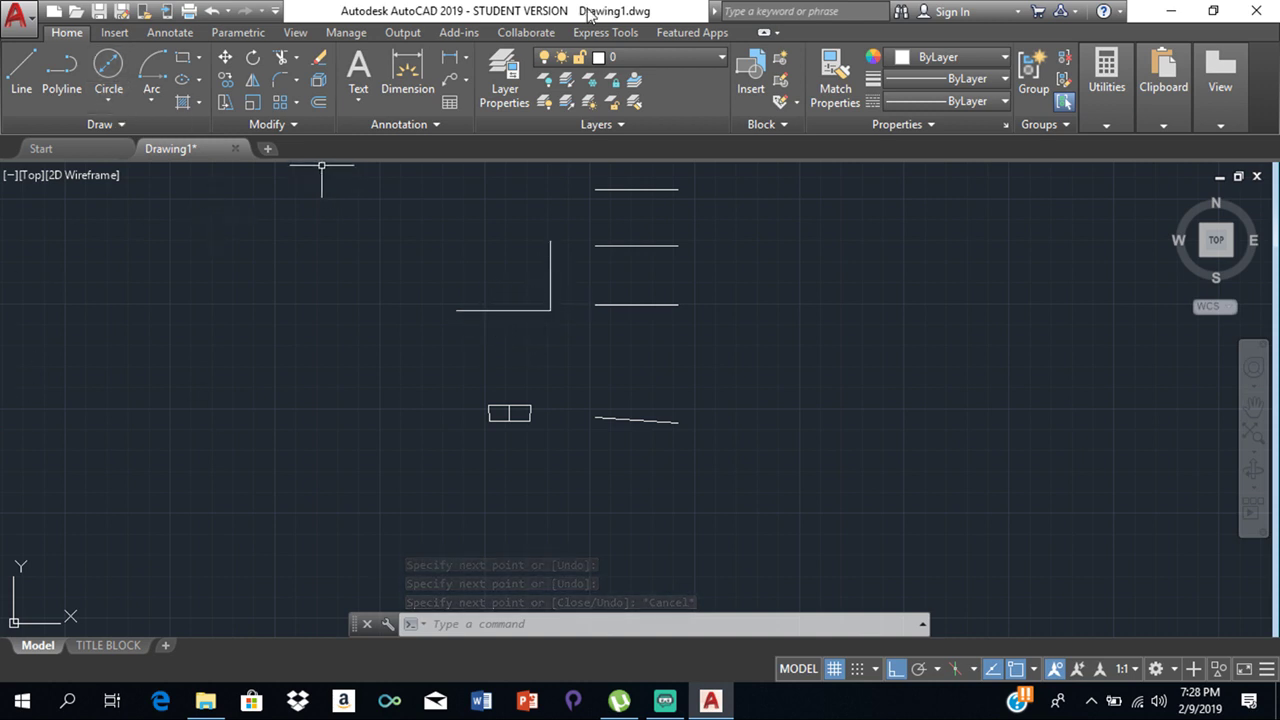
- Try to fillet the corner between the new vertical and horizontal lines using the current radius setting
left_click(286, 82)
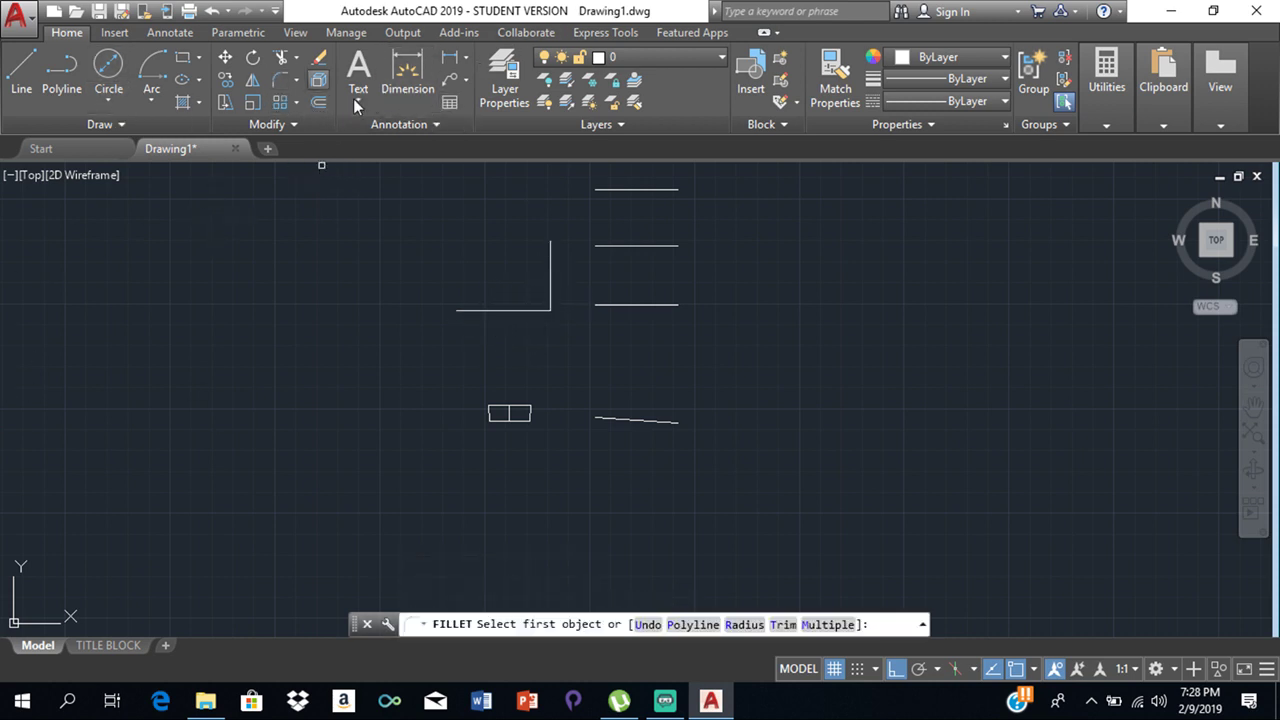
left_click(549, 276)
left_click(514, 311)
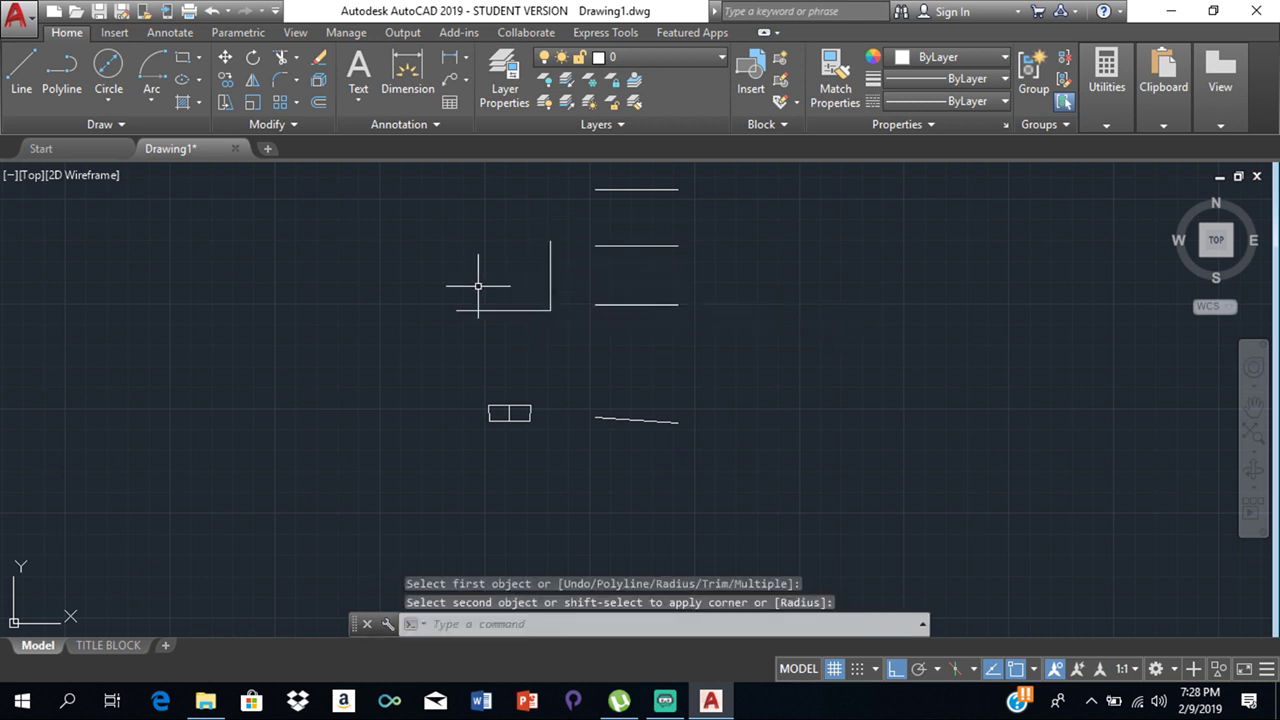
- Fillet the corner between the vertical and horizontal lines with a radius of 15, and undo the fillet
left_click(287, 86)
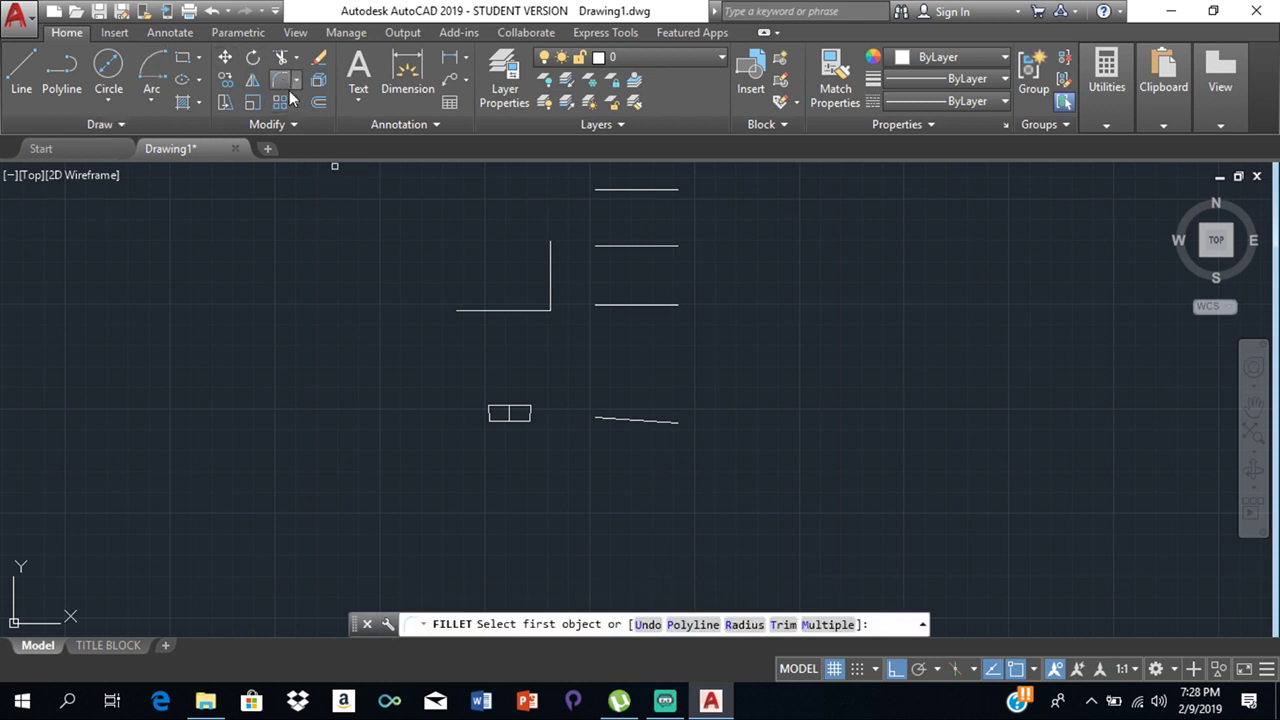
left_click(552, 272)
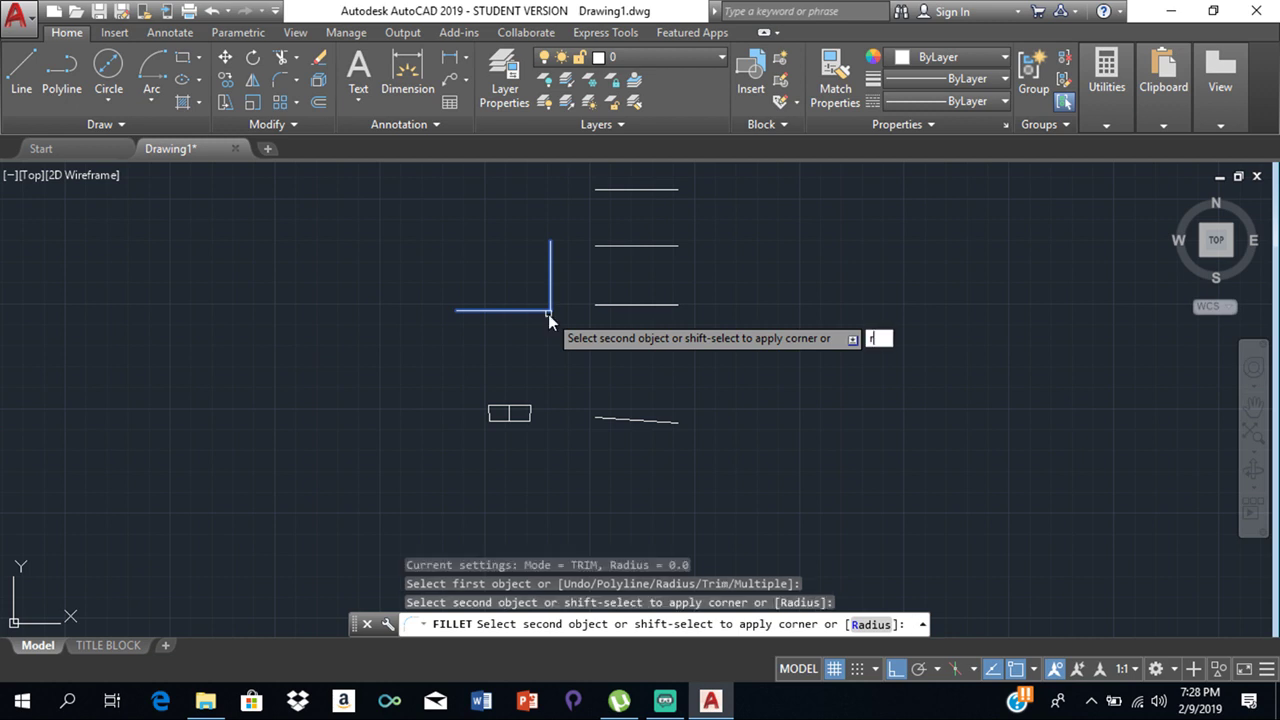
type("r")
key("Return")
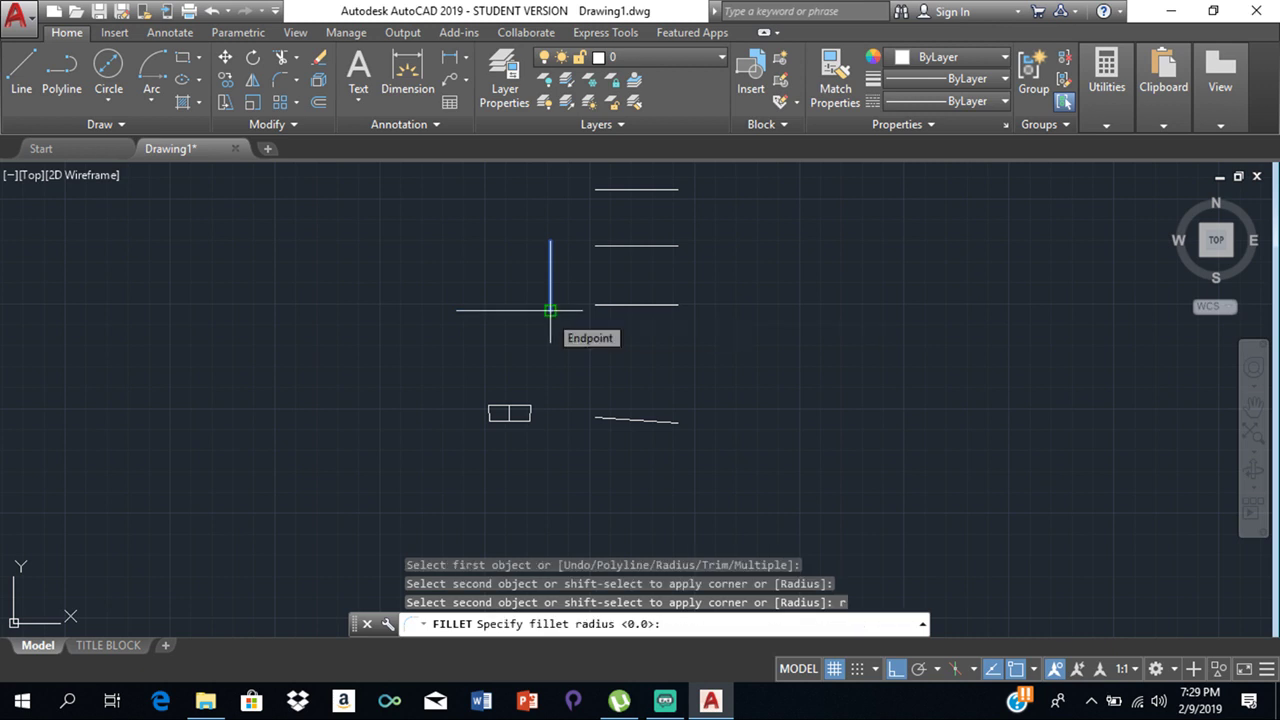
type("15")
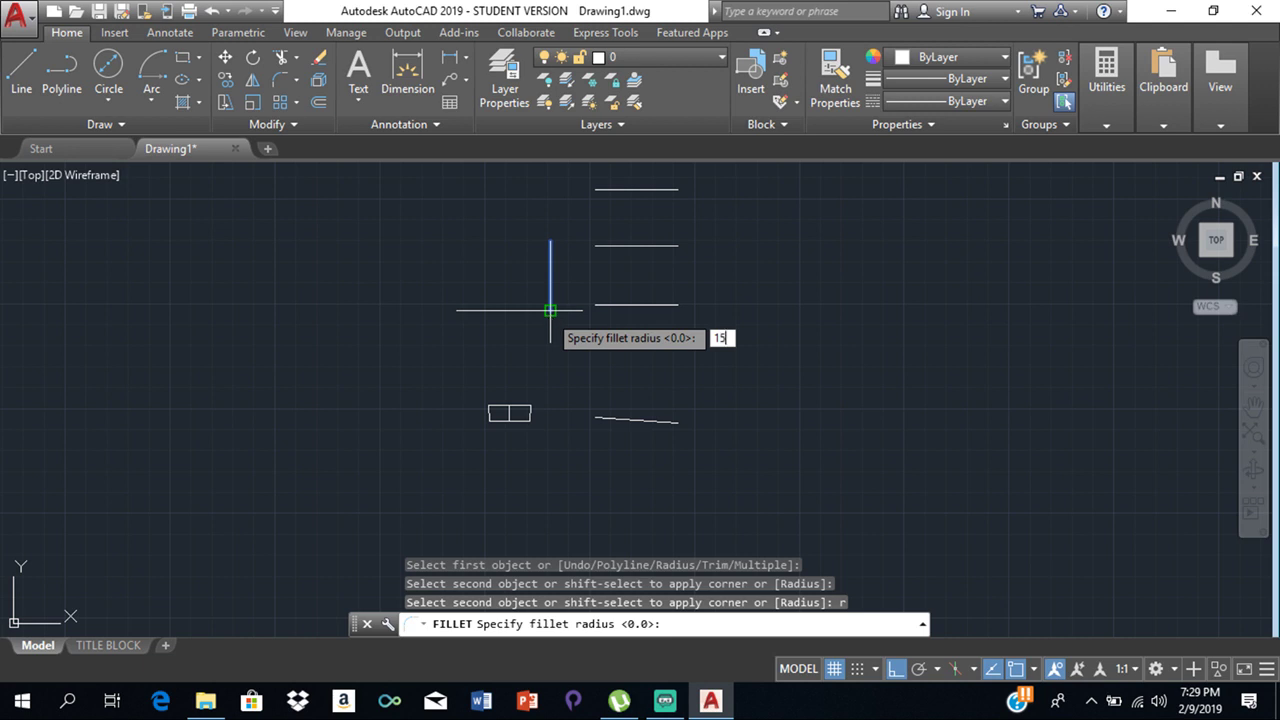
key("Return")
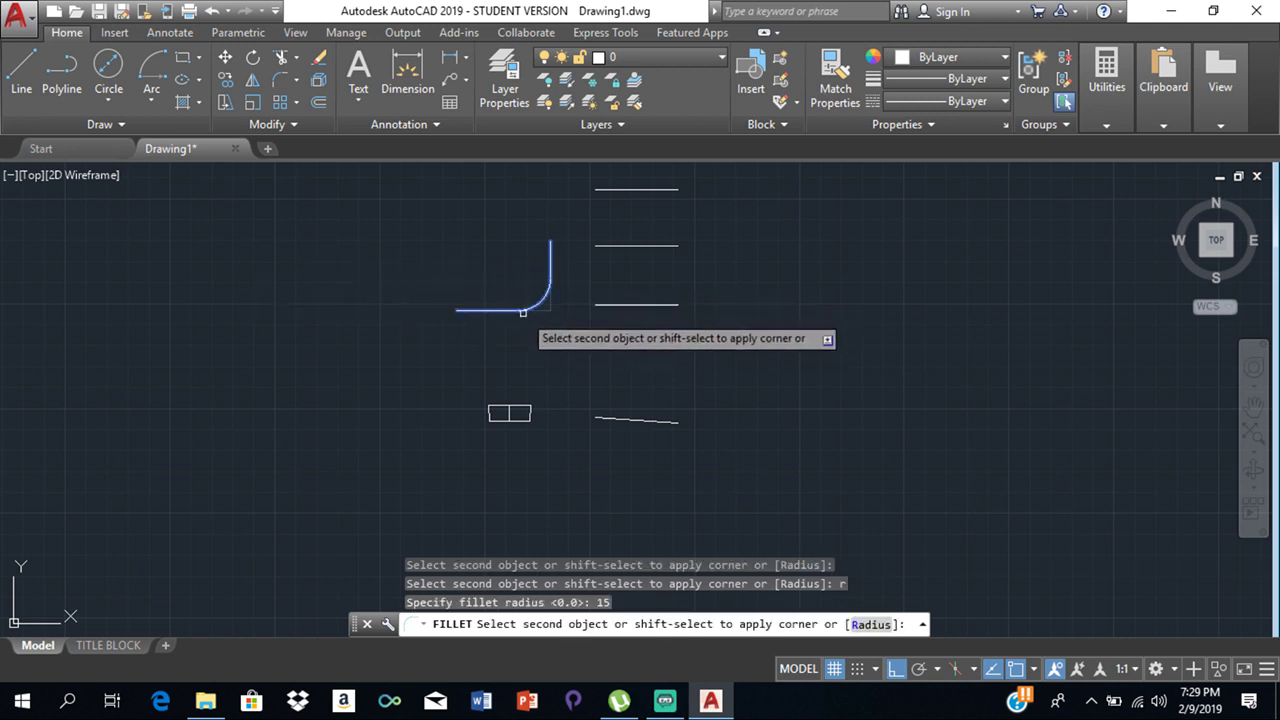
left_click(523, 312)
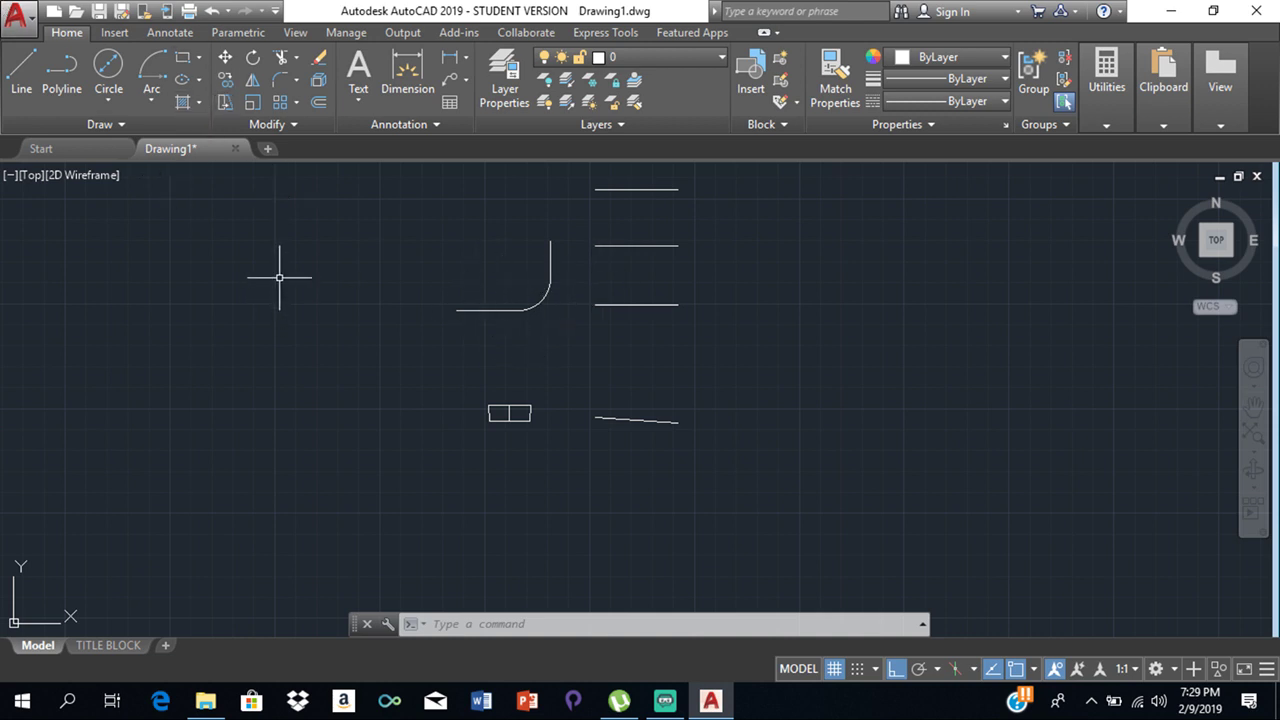
key("ctrl+z")
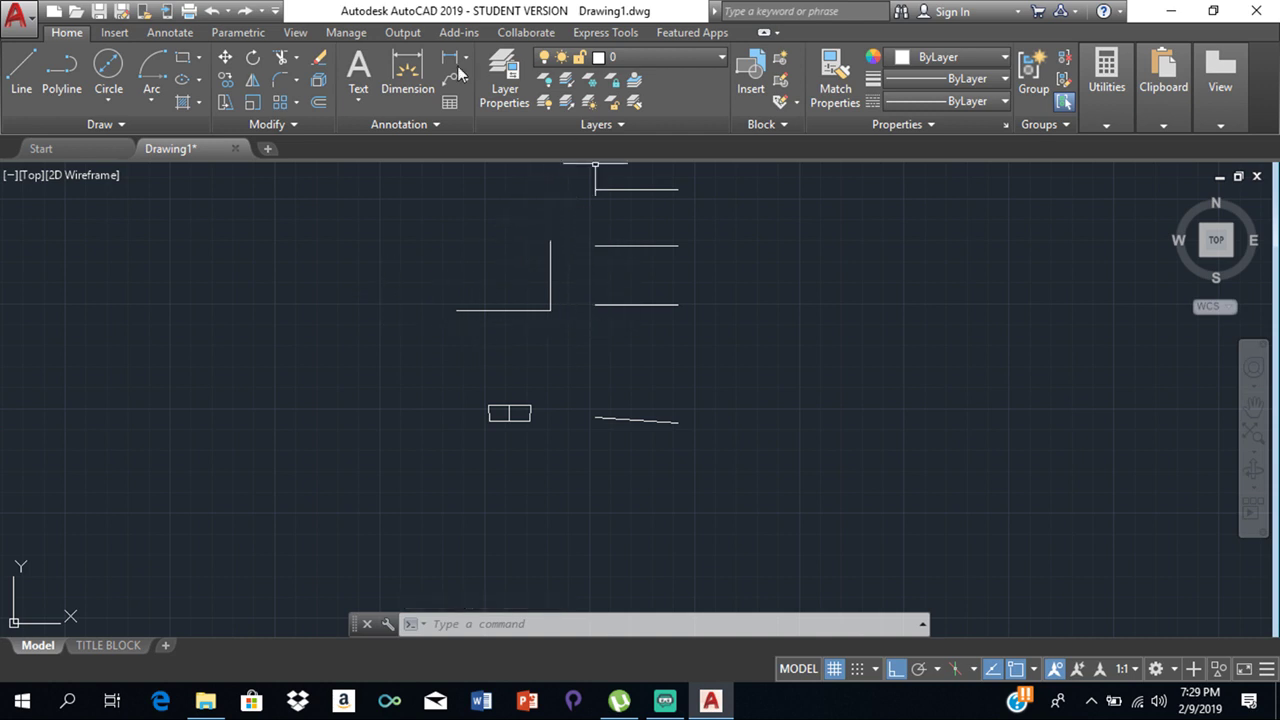
- Fillet the corner between the vertical line and the horizontal line with a radius of 15
left_click(281, 85)
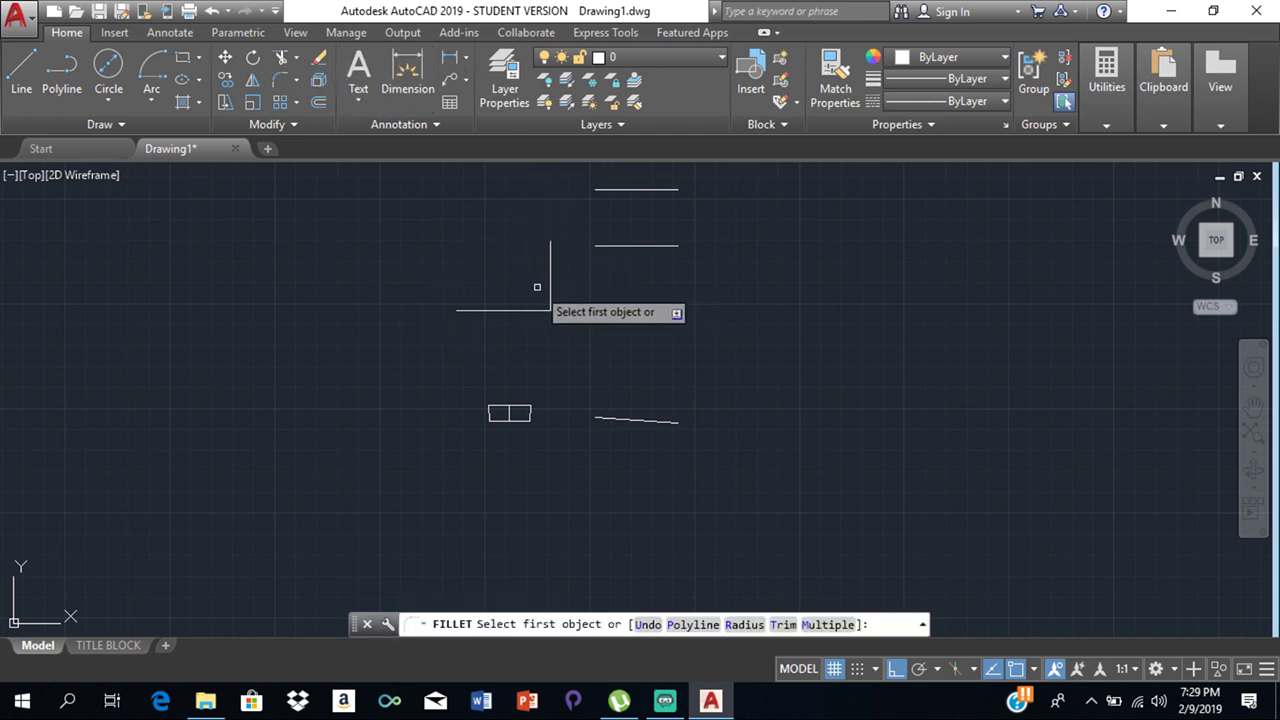
left_click(551, 283)
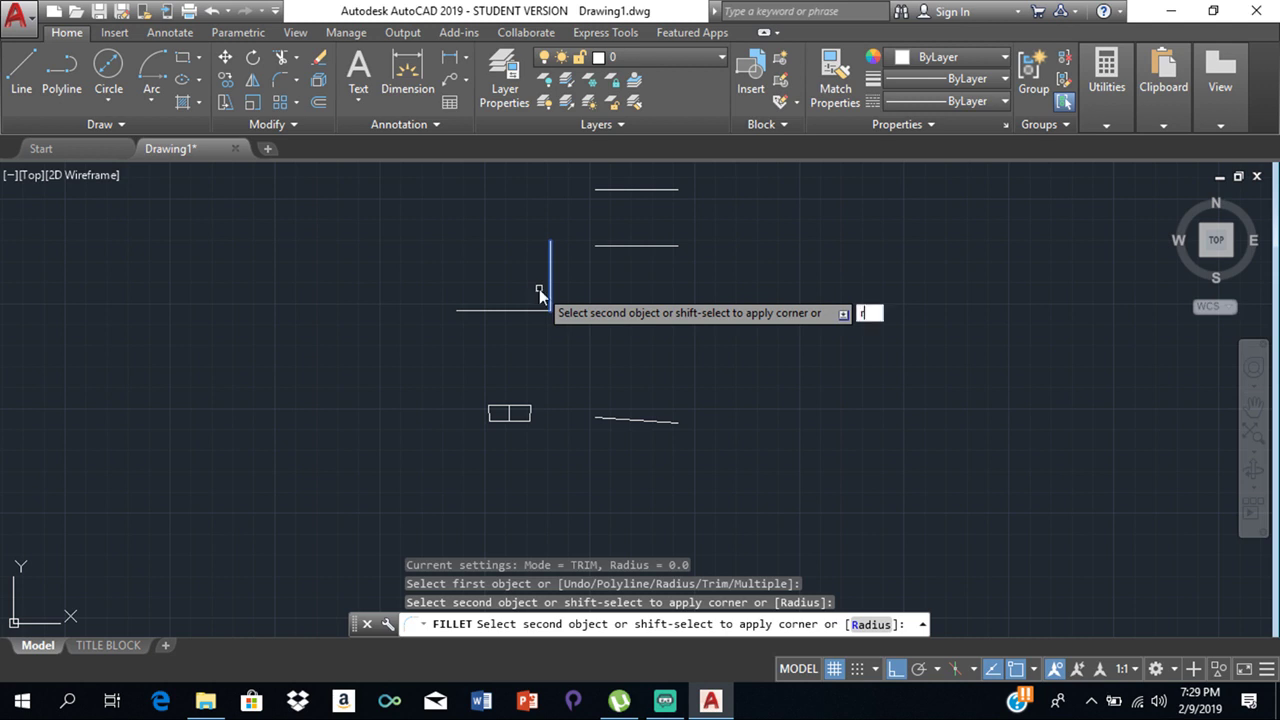
key("Return")
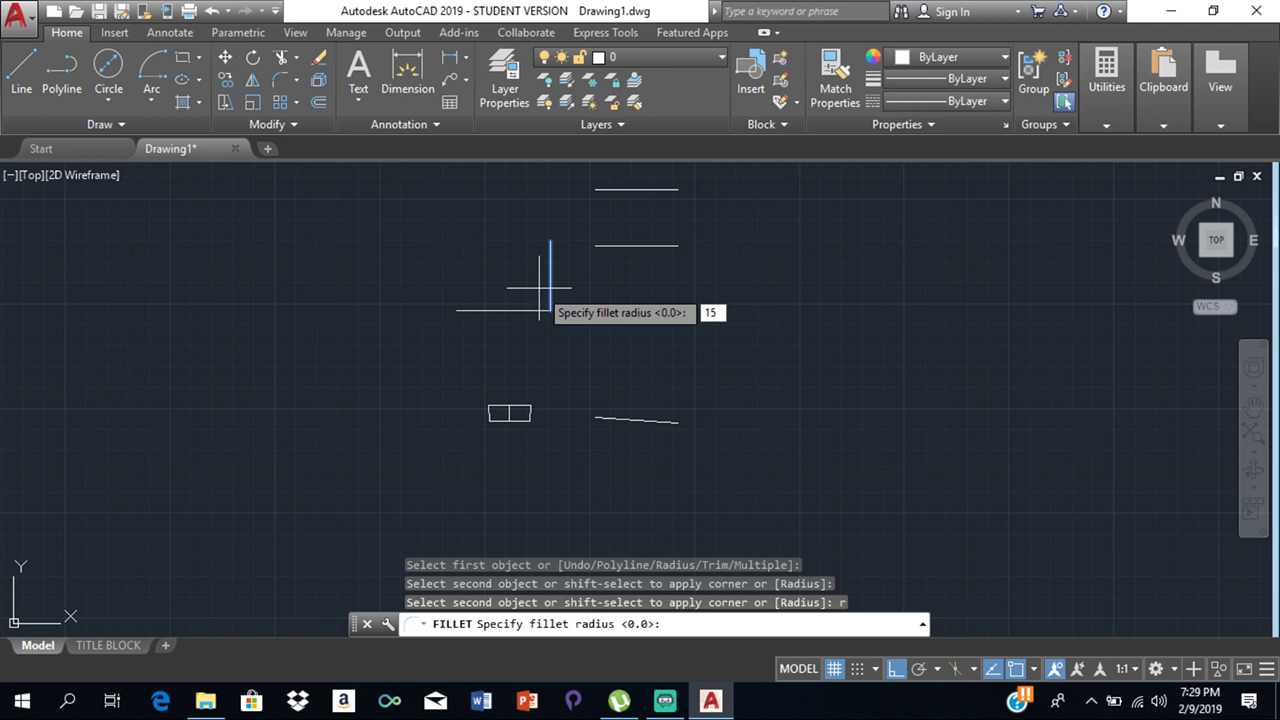
key("Return")
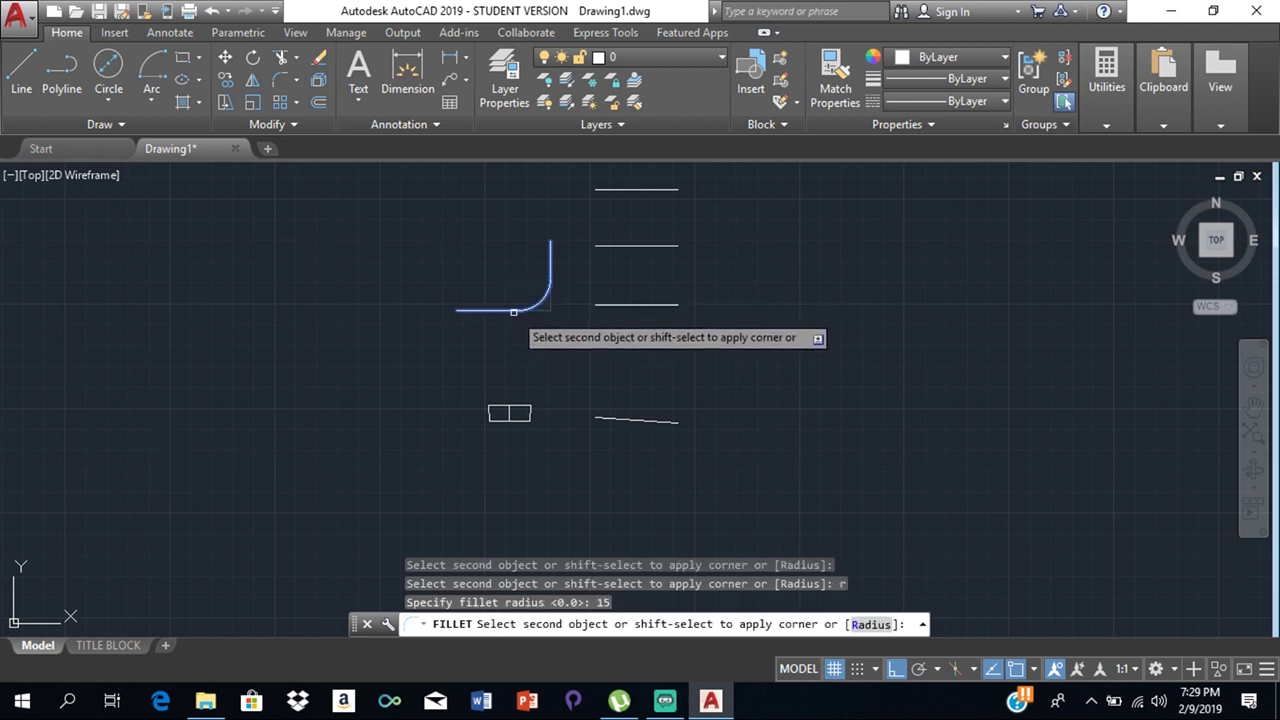
left_click(513, 311)
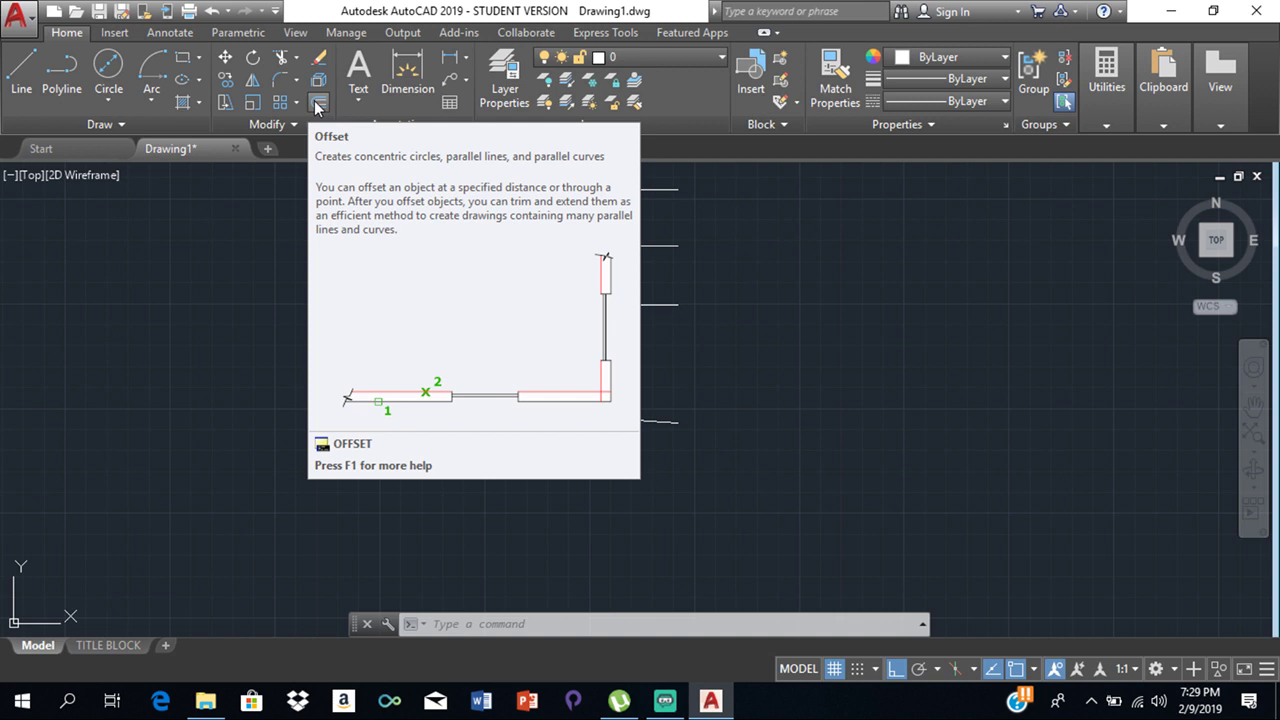
- Offset the slightly slanted line below the horizontal lines by a distance of 15 to its lower side
left_click(318, 105)
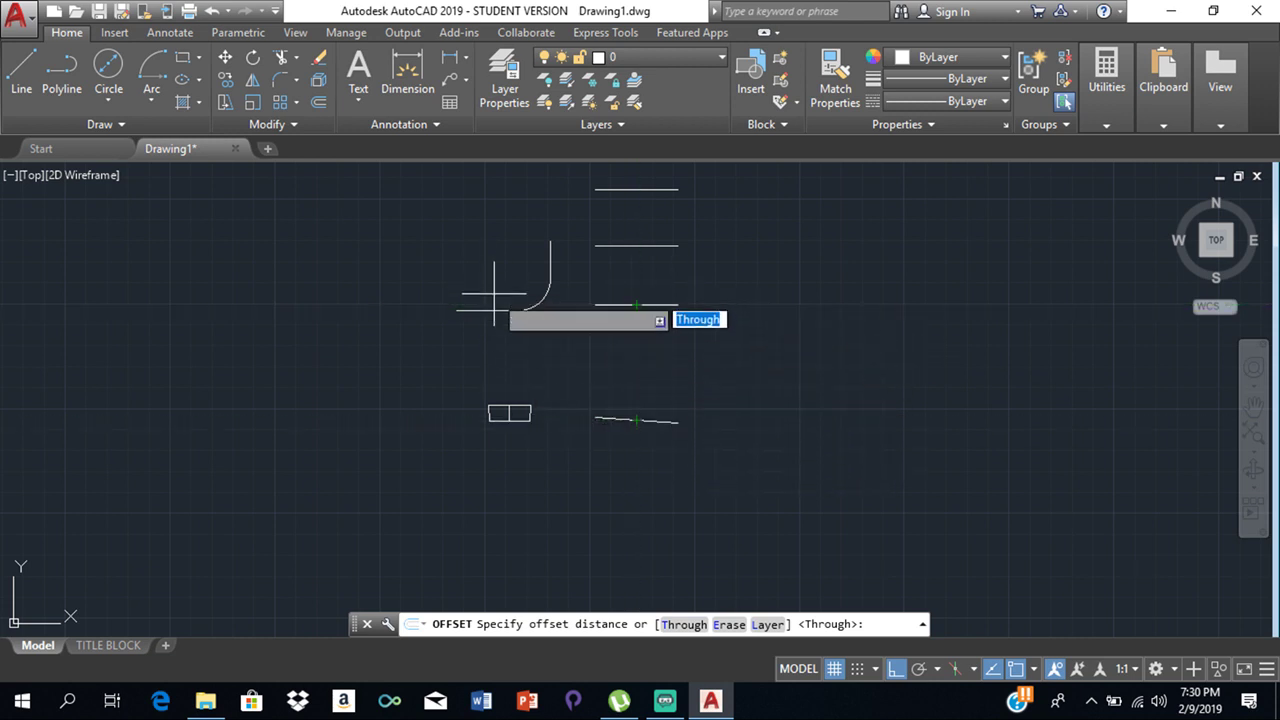
scroll(512, 392, "up", 3)
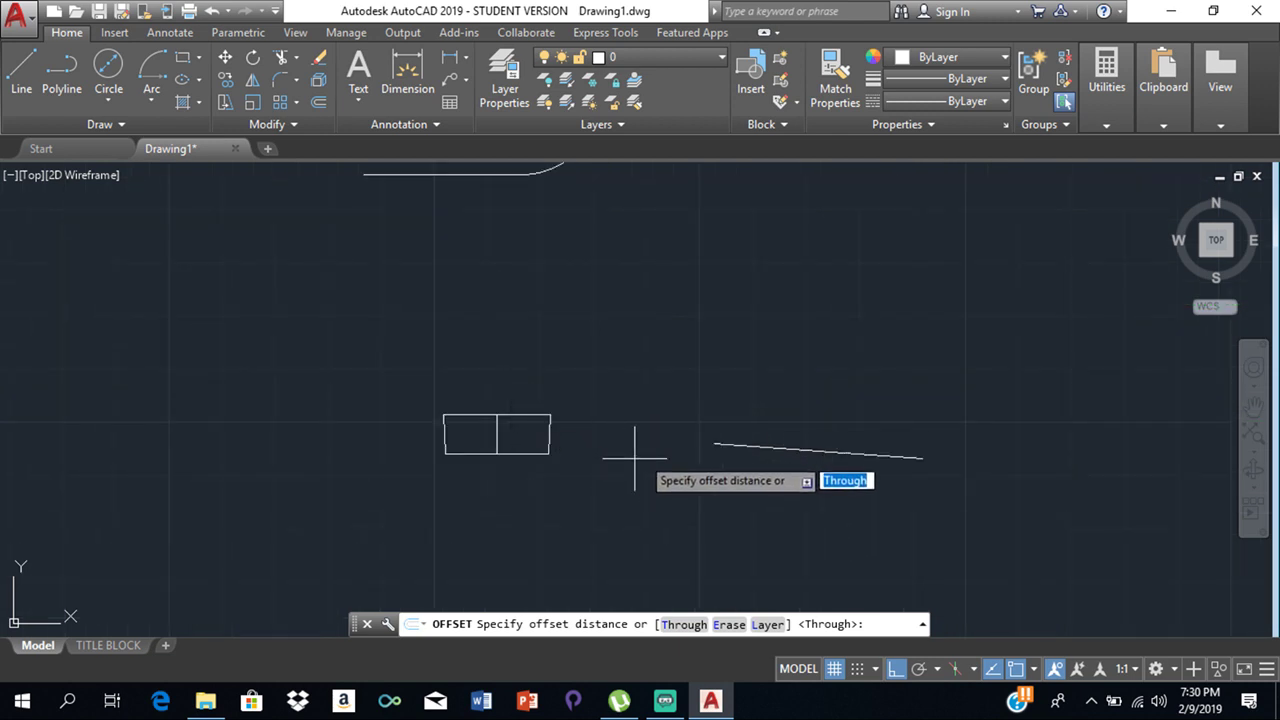
scroll(750, 450, "down", 2)
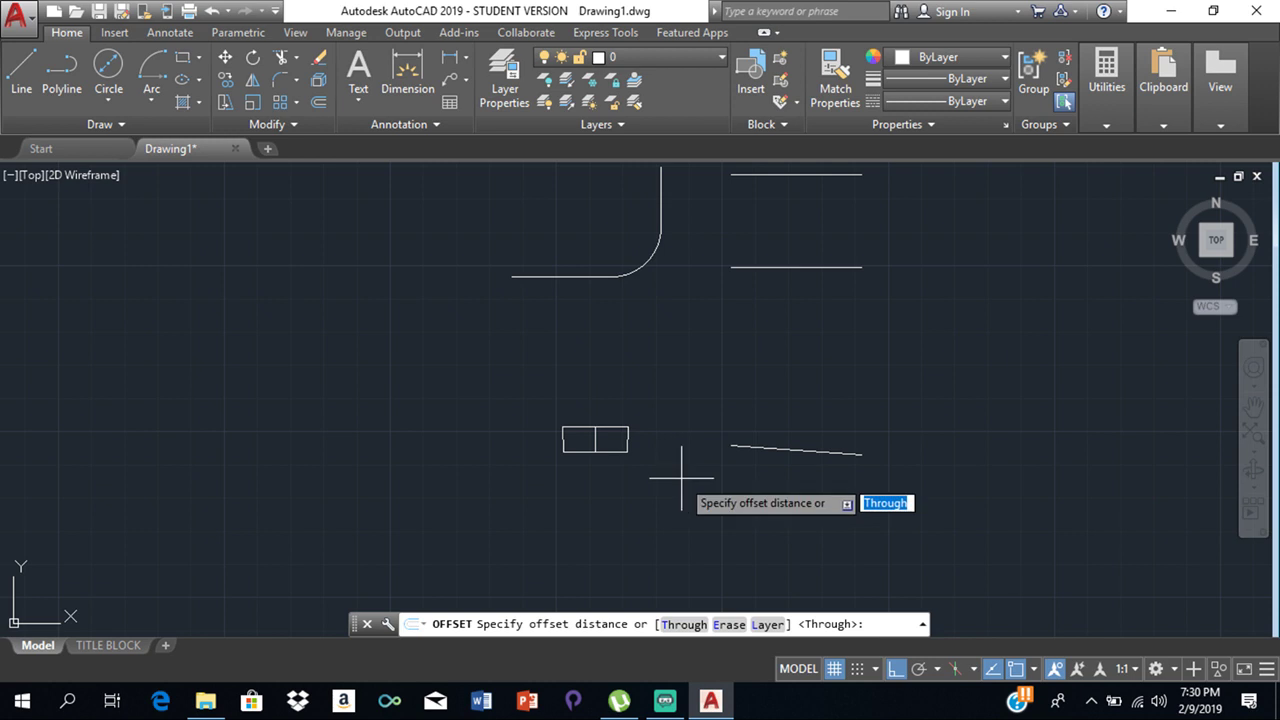
type("15")
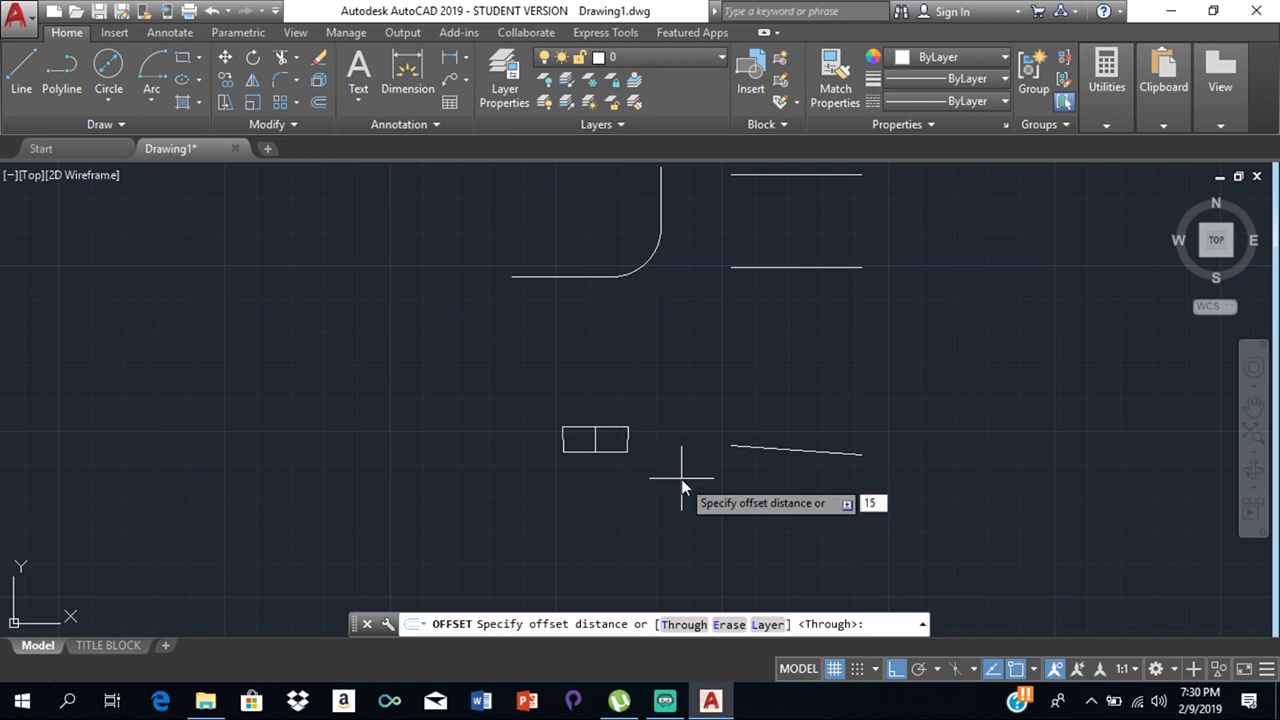
key("Return")
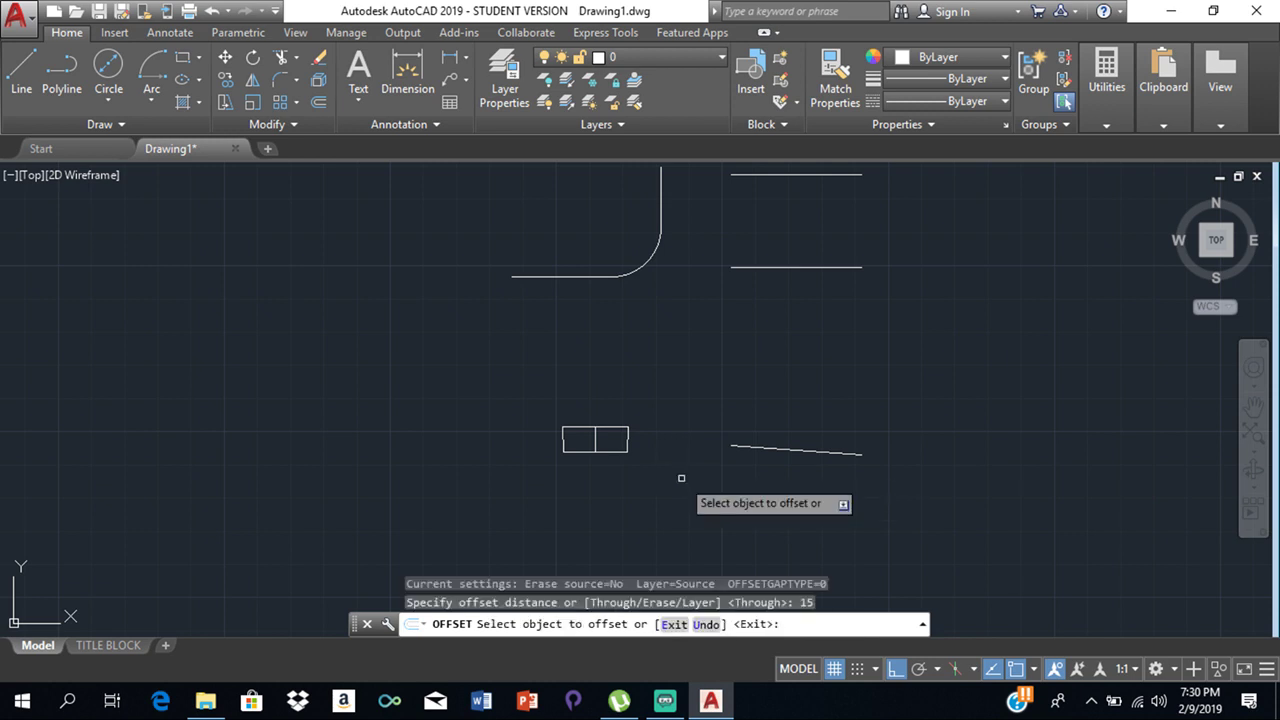
left_click(767, 449)
left_click(797, 527)
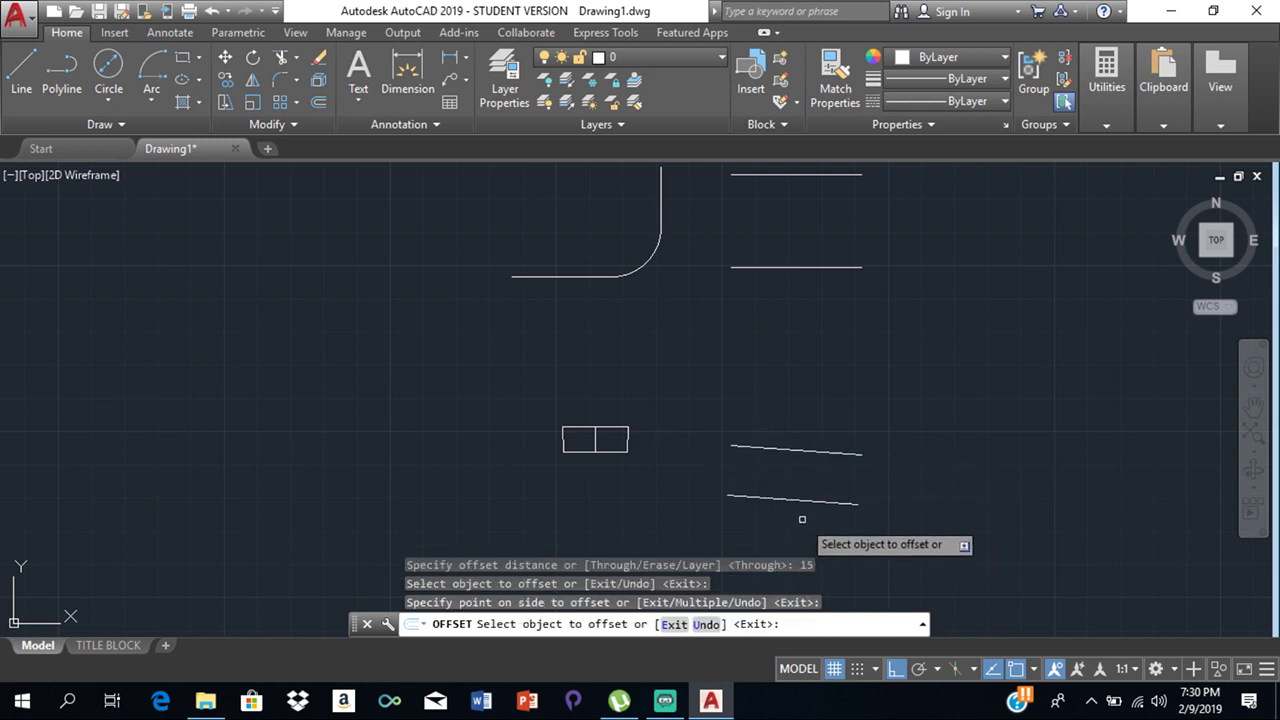
- Offset the newest slanted line downward three more times at the same distance of 15, each from the previous copy, and end the Offset command
scroll(797, 510, "down", 5)
left_click(795, 499)
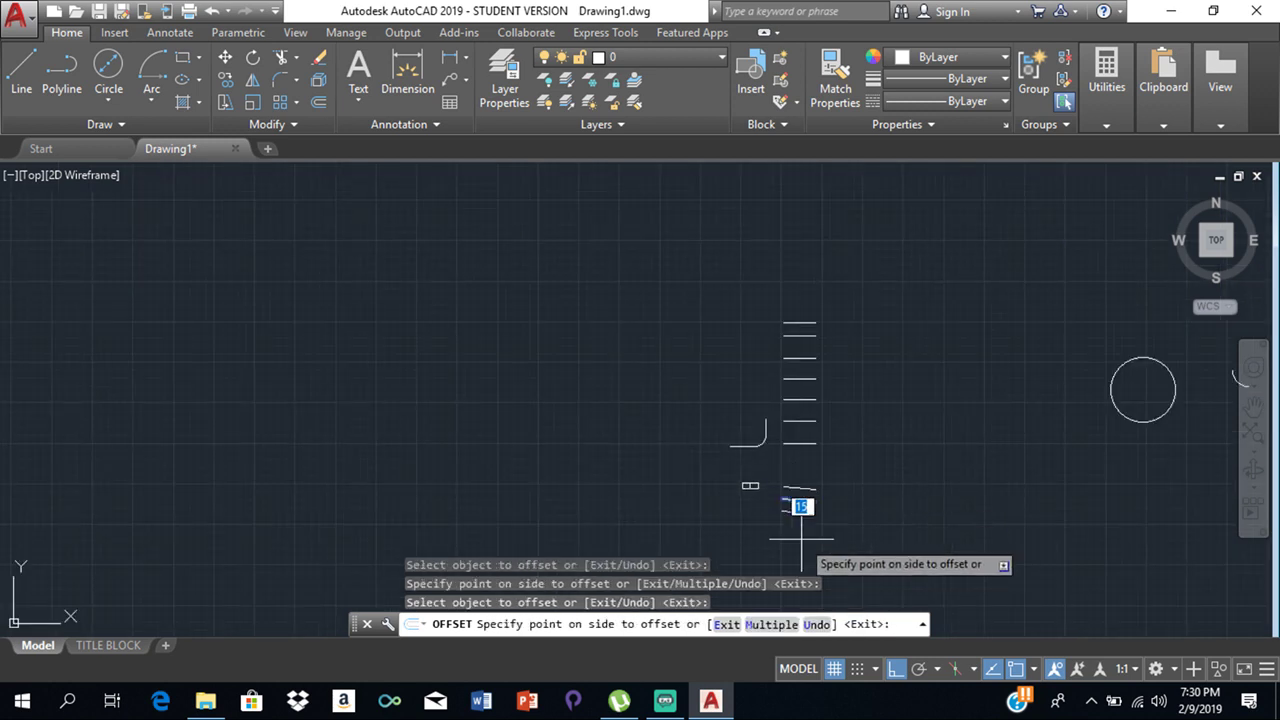
left_click(800, 510)
left_click(789, 512)
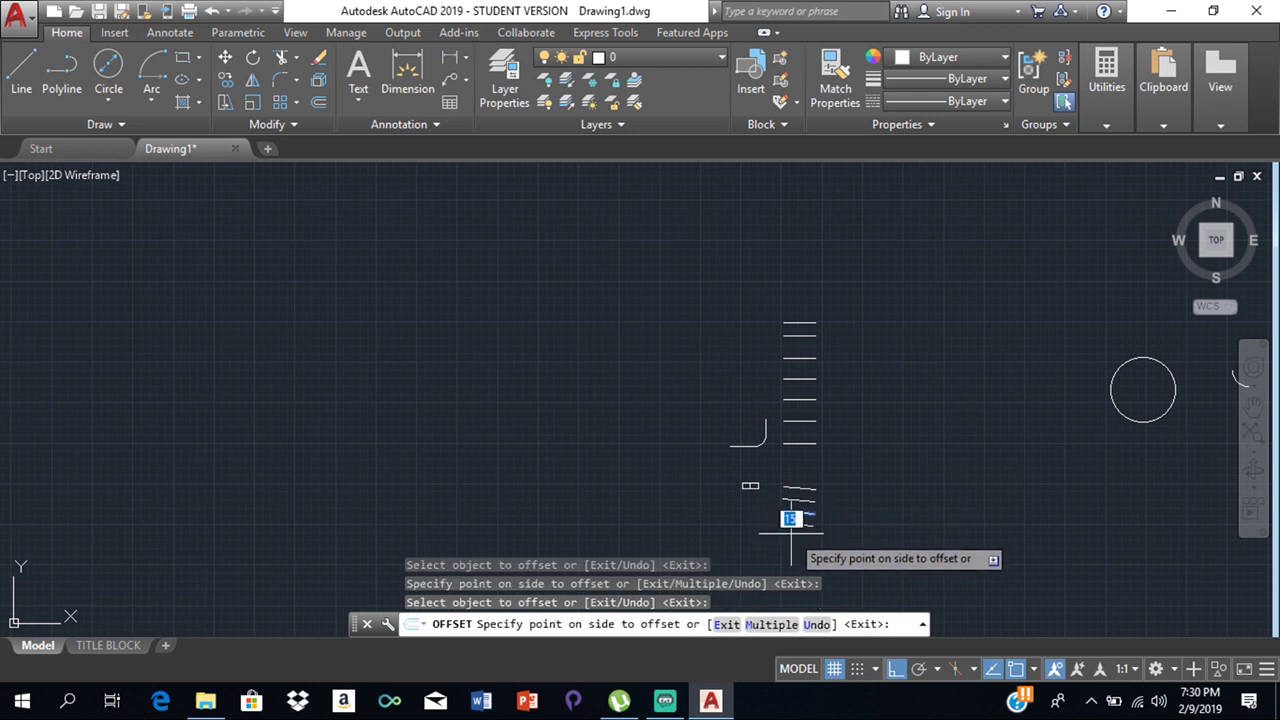
left_click(790, 531)
left_click(797, 524)
left_click(797, 527)
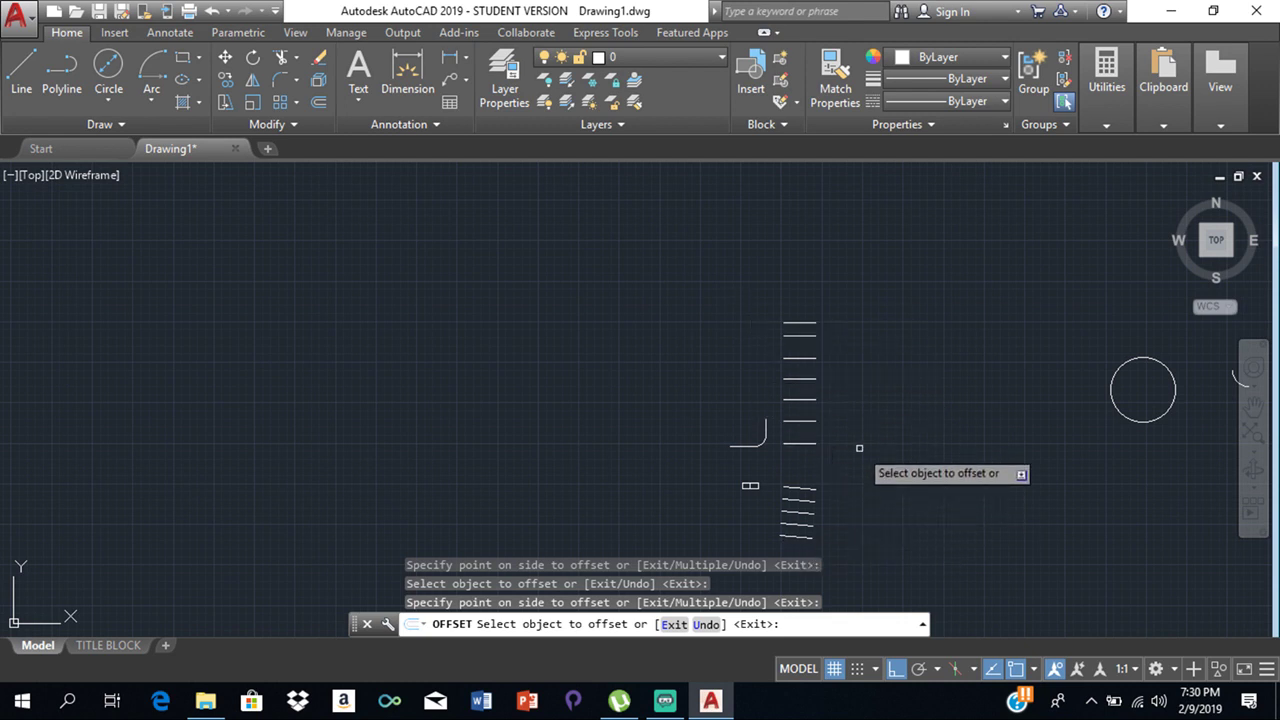
key("Escape")
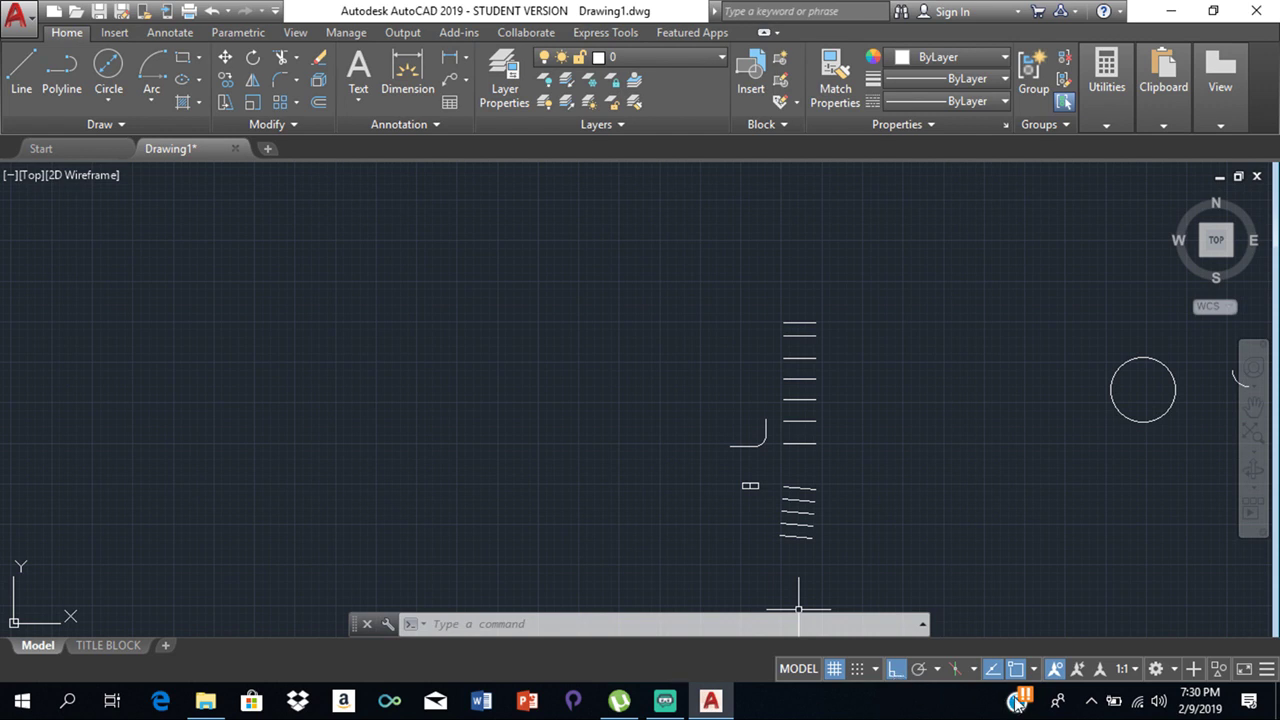
left_click(895, 669)
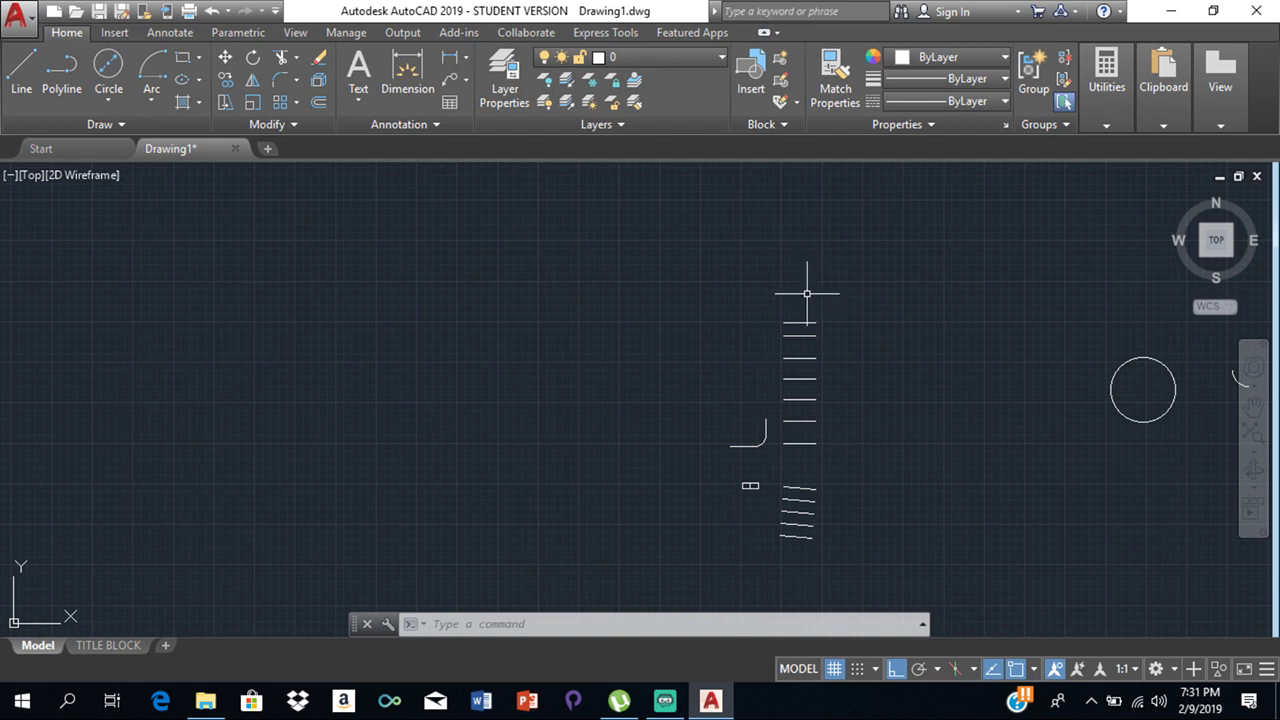